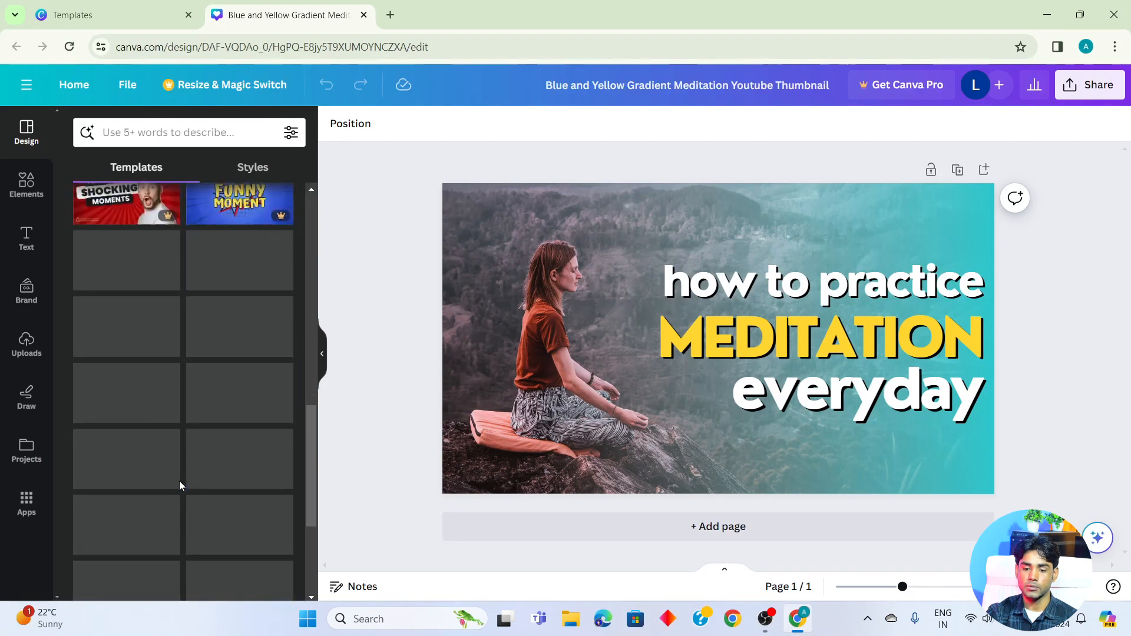
# - Look through the suggested templates for the meditation YouTube thumbnail design
pyautogui.scroll(6, 180, 486)
pyautogui.scroll(5, 179, 481)
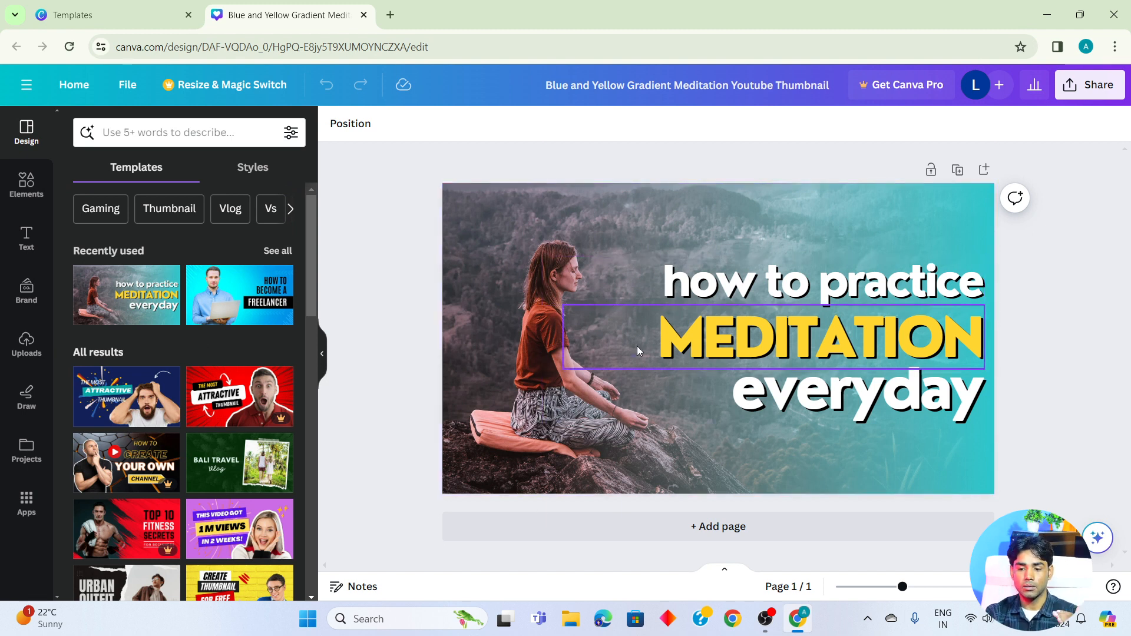
pyautogui.scroll(-10, 169, 441)
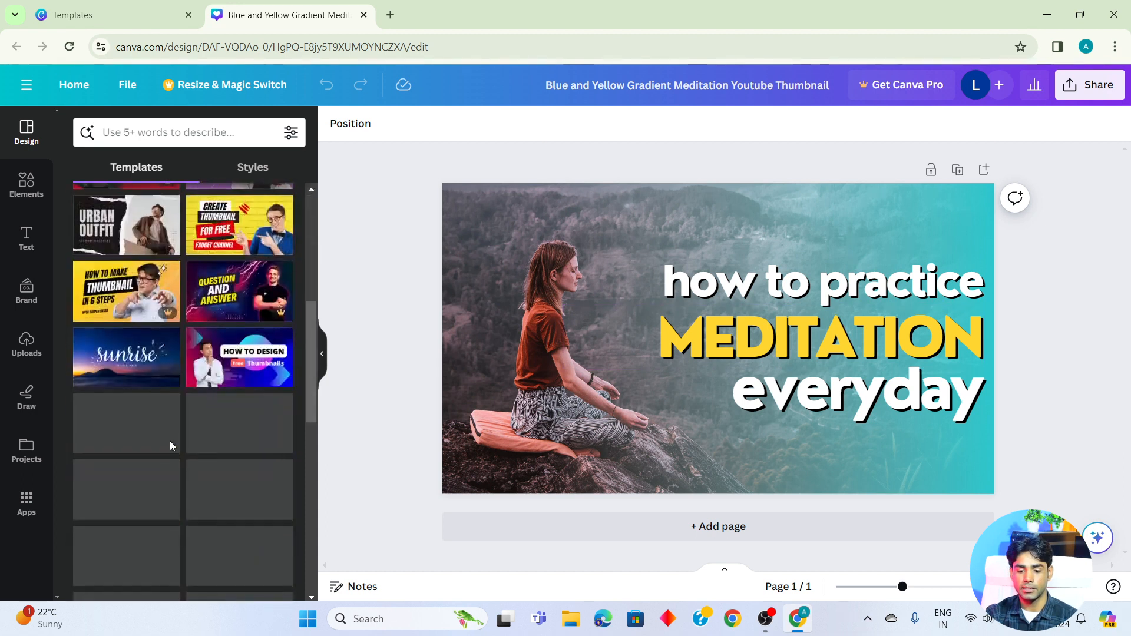
pyautogui.scroll(10, 170, 441)
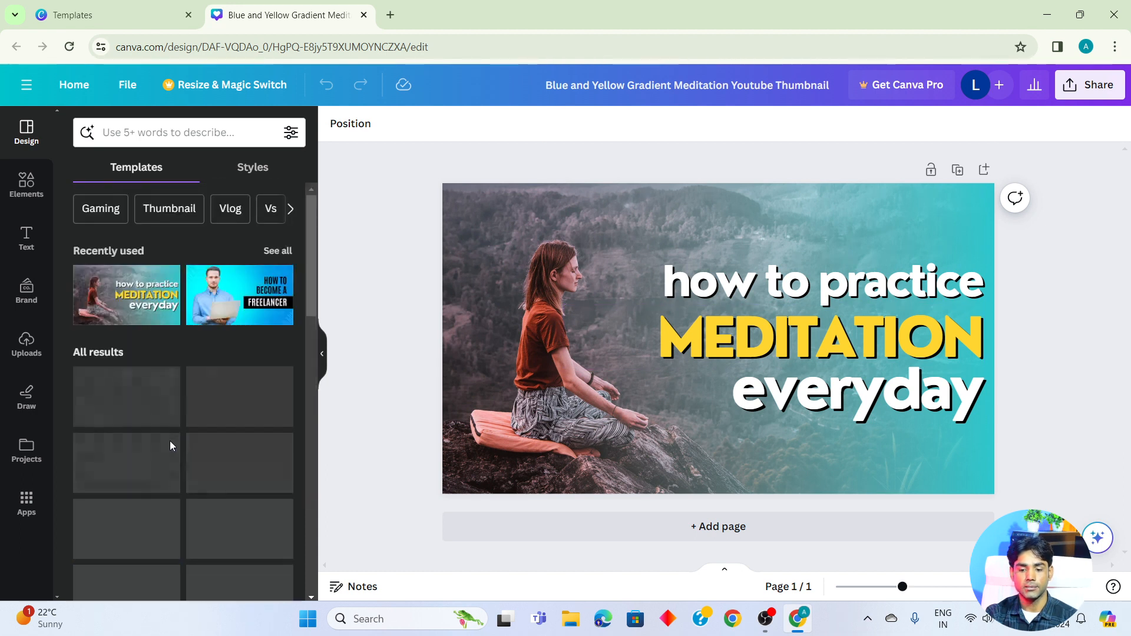
# - Close the meditation template preview, return to the Canva home page and open the Instagram Post templates
pyautogui.click(80, 6)
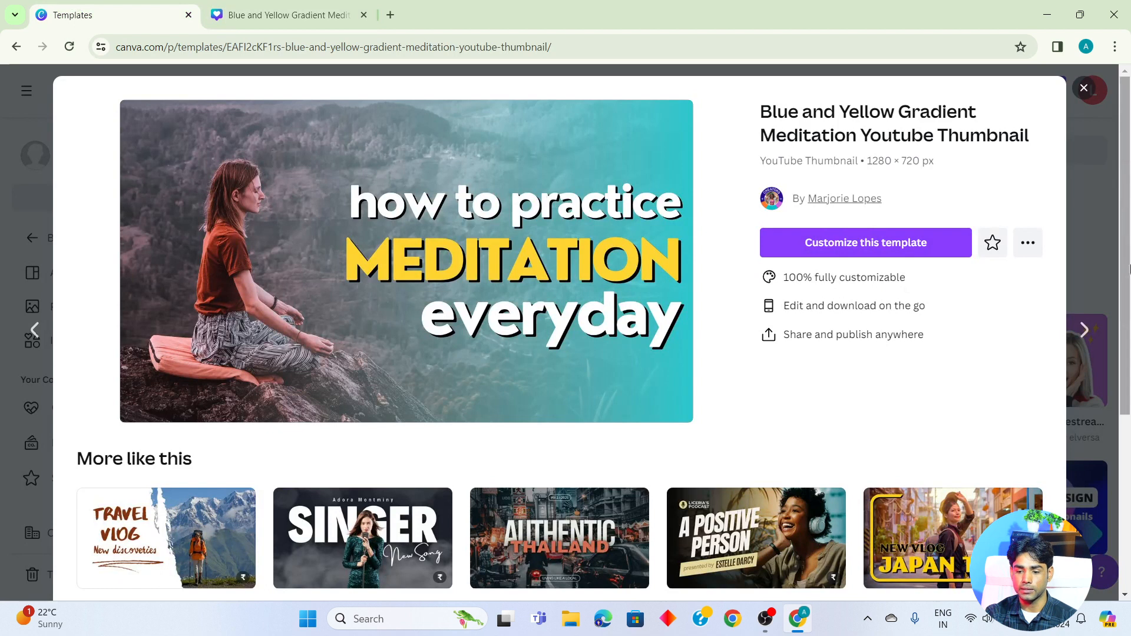
pyautogui.click(1084, 88)
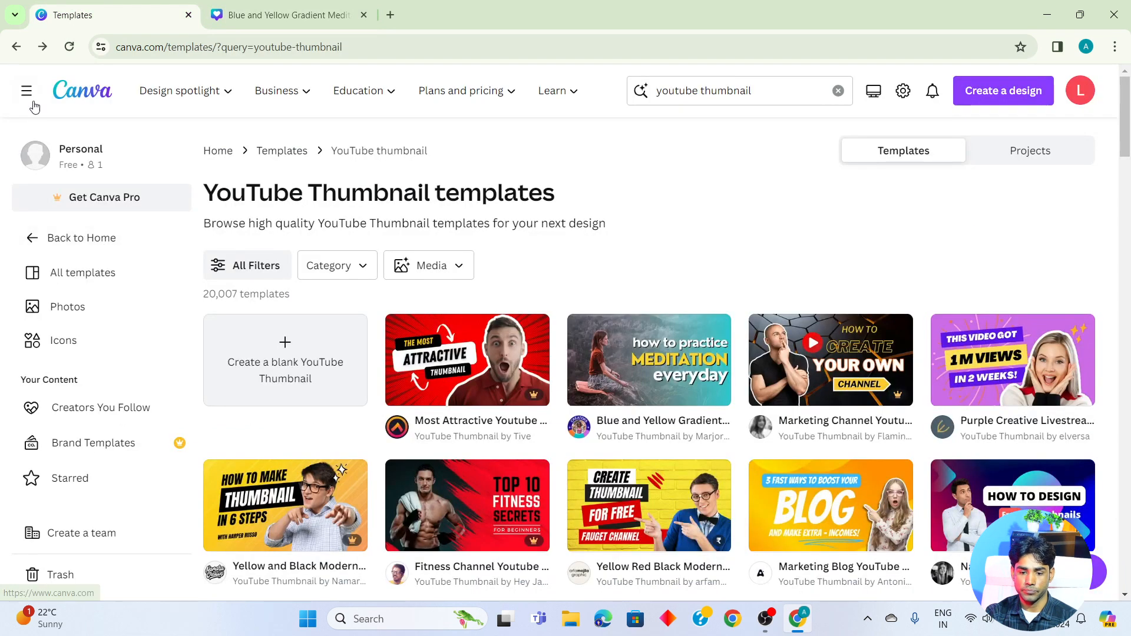
pyautogui.click(15, 47)
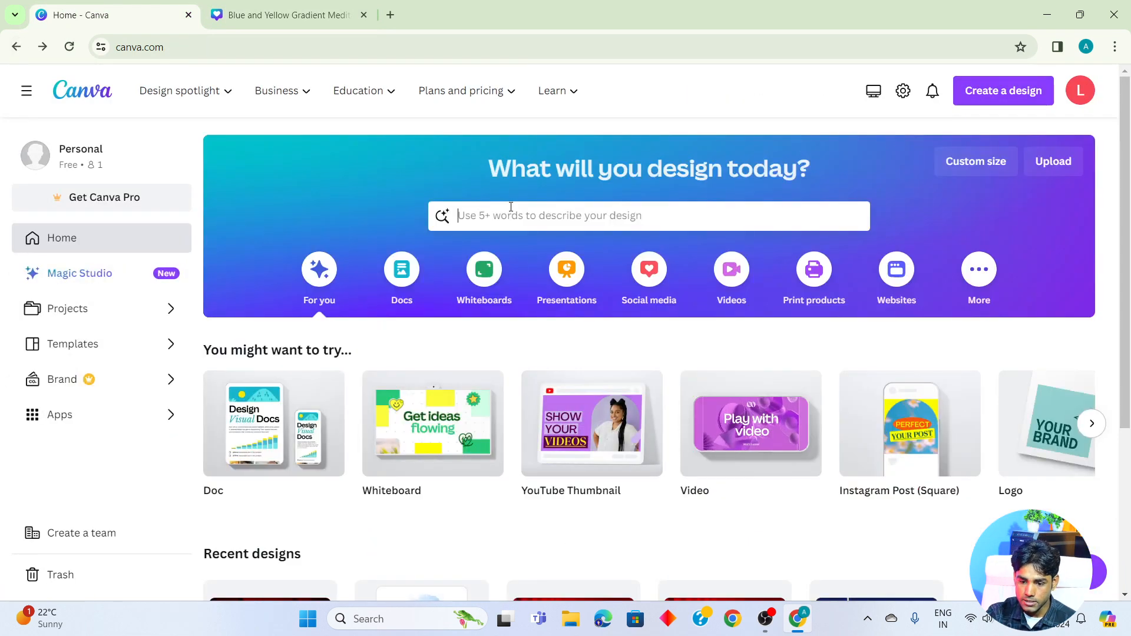
pyautogui.click(511, 207)
pyautogui.click(502, 299)
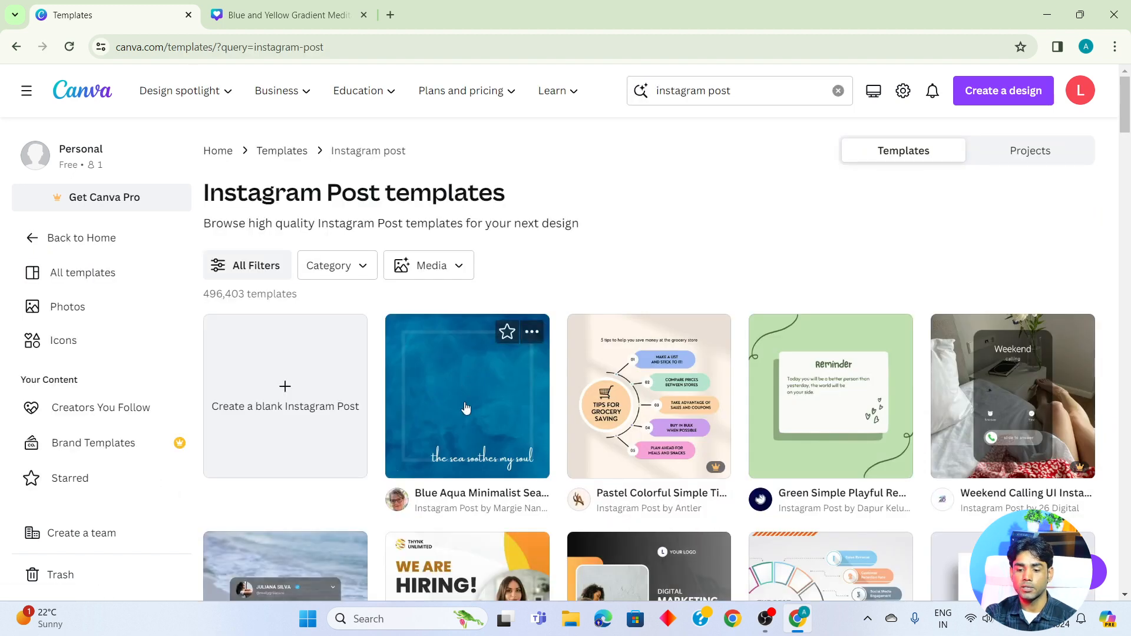
# - Start a new design from the "Blue Aqua Minimalist Sea Soothes the Soul Quote" template and look through its suggested templates
pyautogui.click(463, 401)
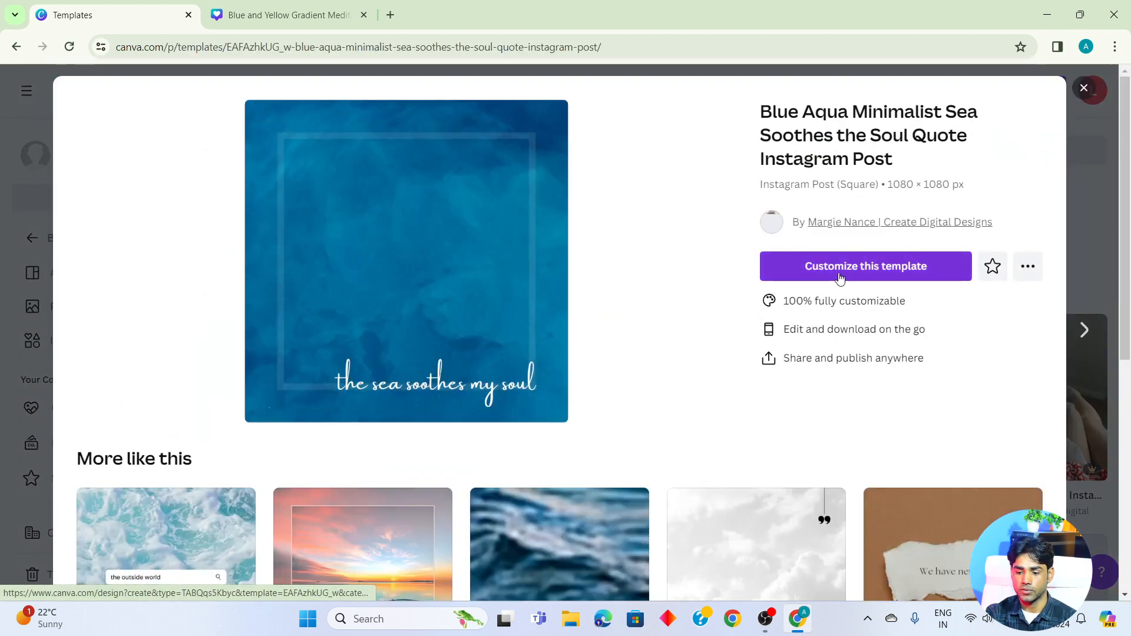
pyautogui.click(846, 266)
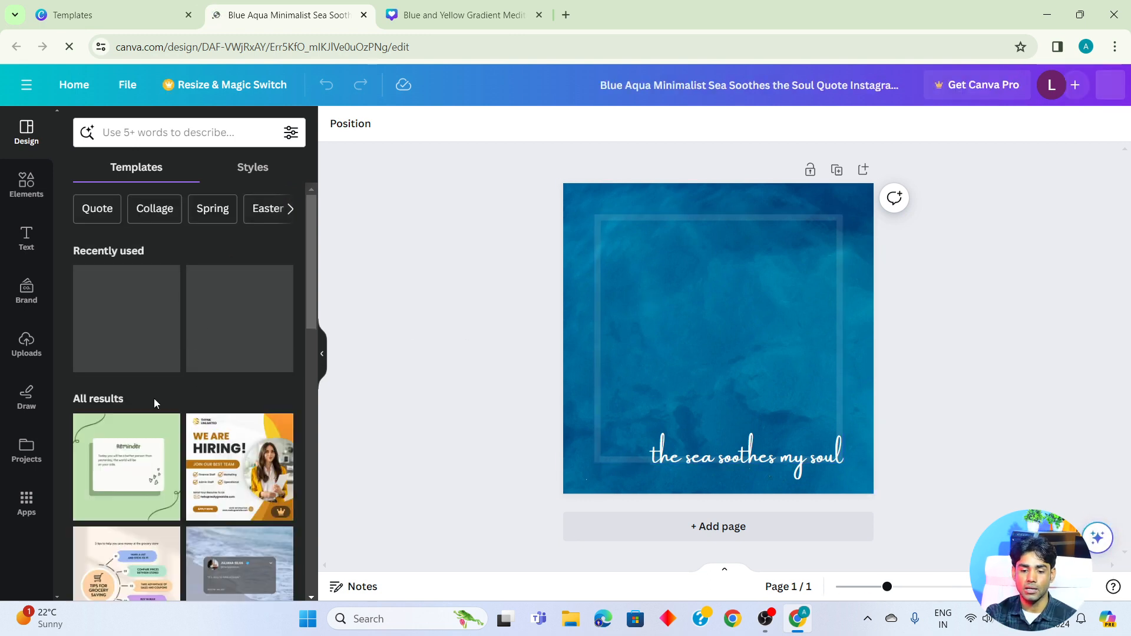
pyautogui.scroll(-15, 199, 512)
pyautogui.scroll(15, 195, 512)
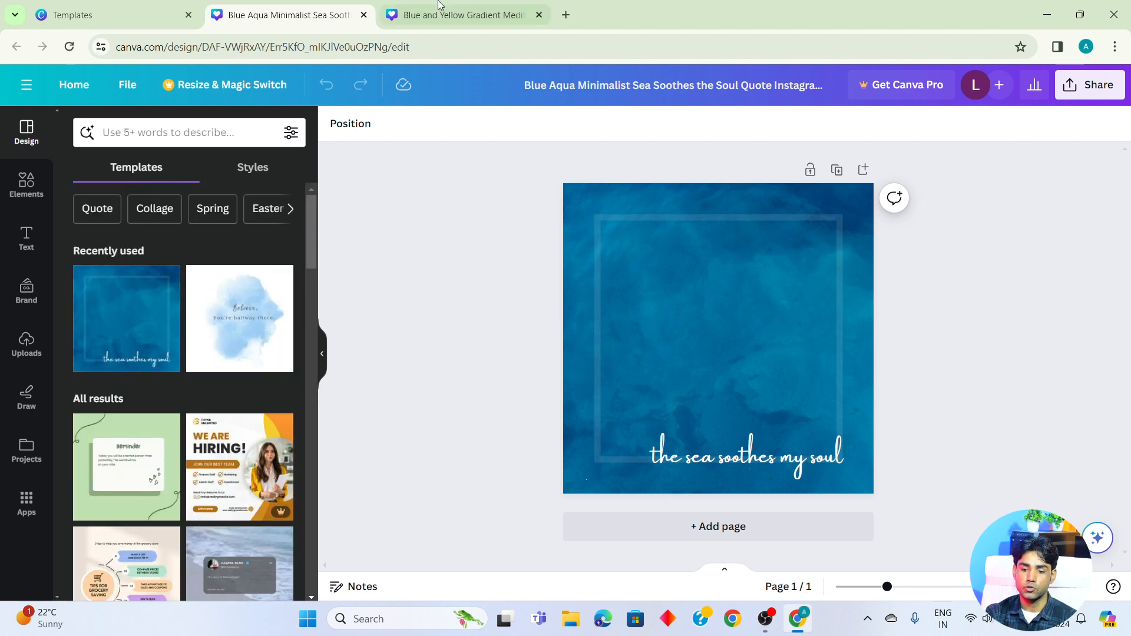
# - Return to the meditation YouTube thumbnail design and browse its template suggestions
pyautogui.click(477, 15)
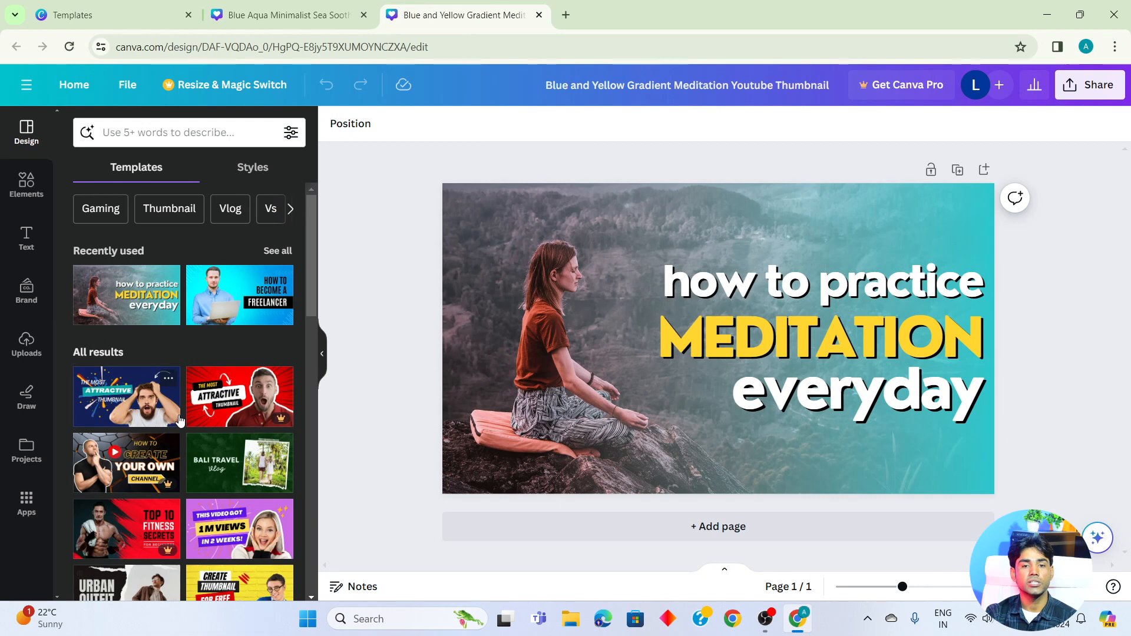
pyautogui.scroll(-10, 178, 482)
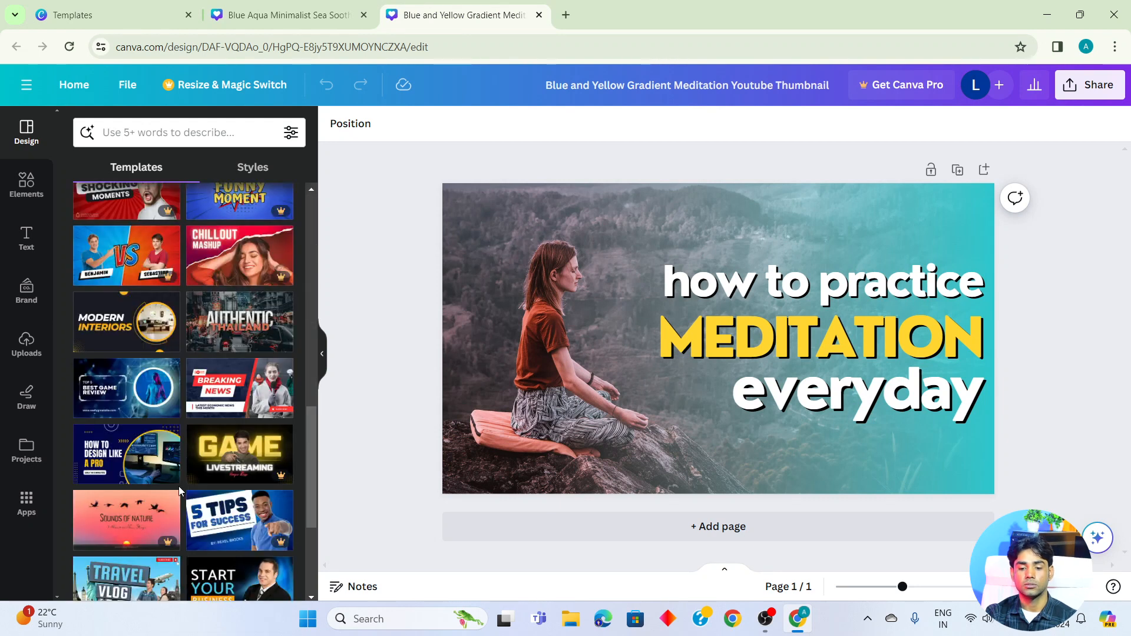
pyautogui.scroll(10, 178, 486)
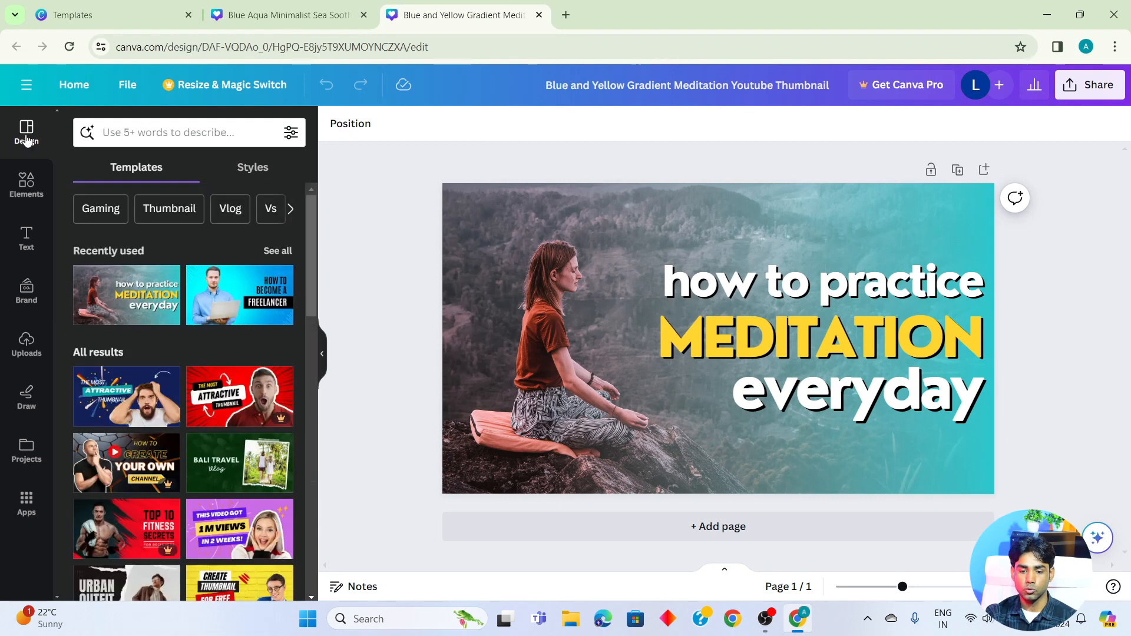
pyautogui.scroll(-4, 165, 542)
pyautogui.scroll(4, 165, 542)
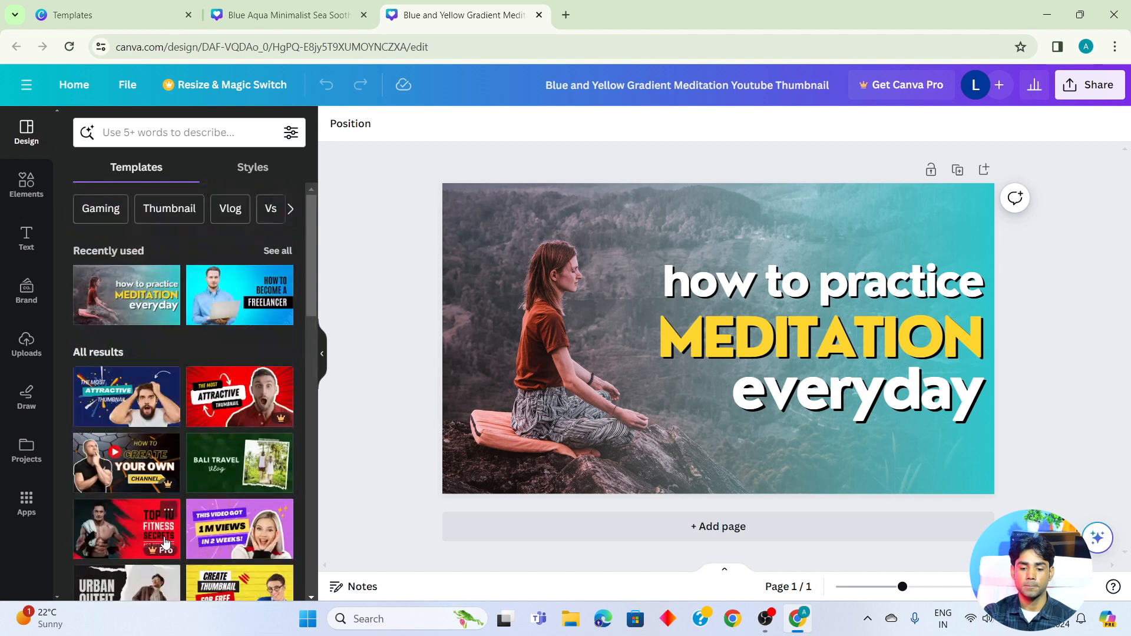
# - Search the thumbnail templates for "education" using the recent search and browse the matching designs
pyautogui.click(156, 137)
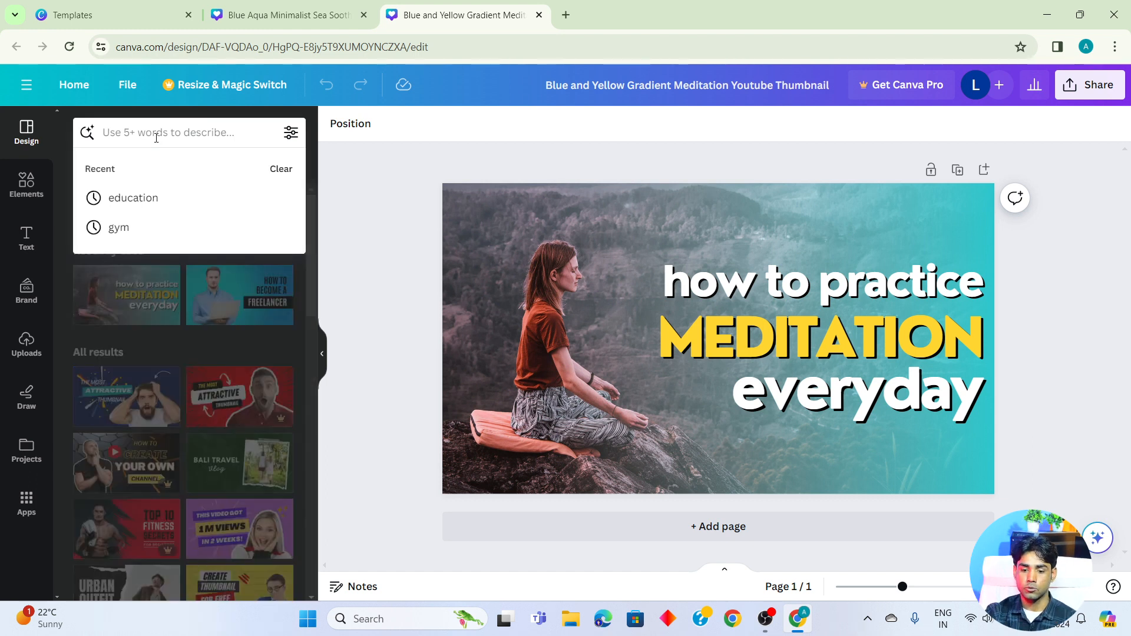
pyautogui.click(383, 366)
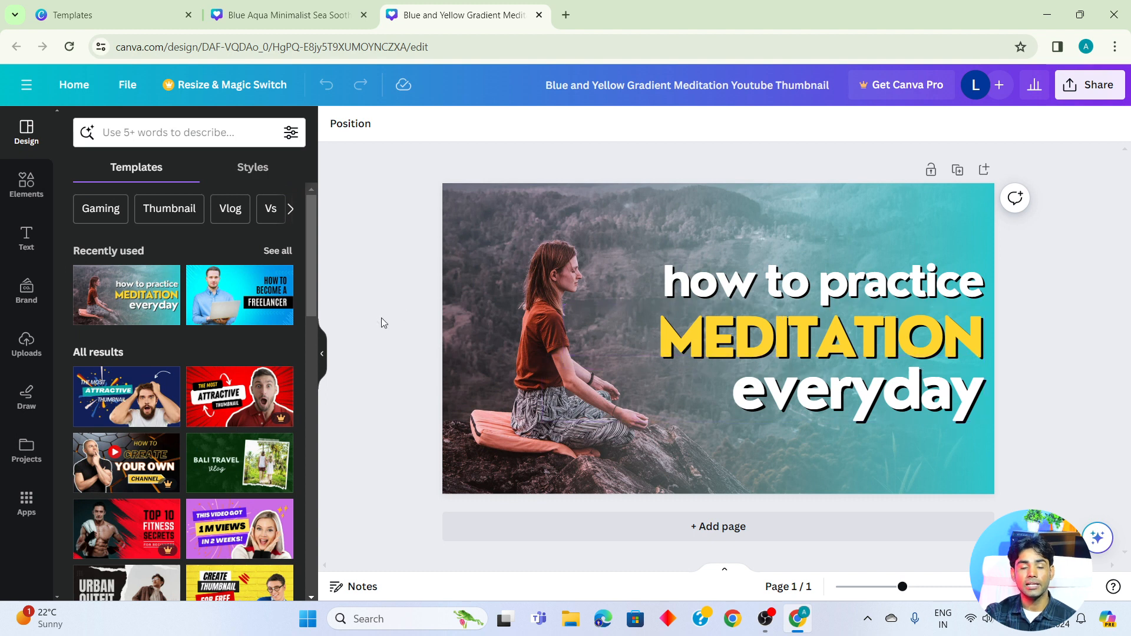
pyautogui.click(148, 132)
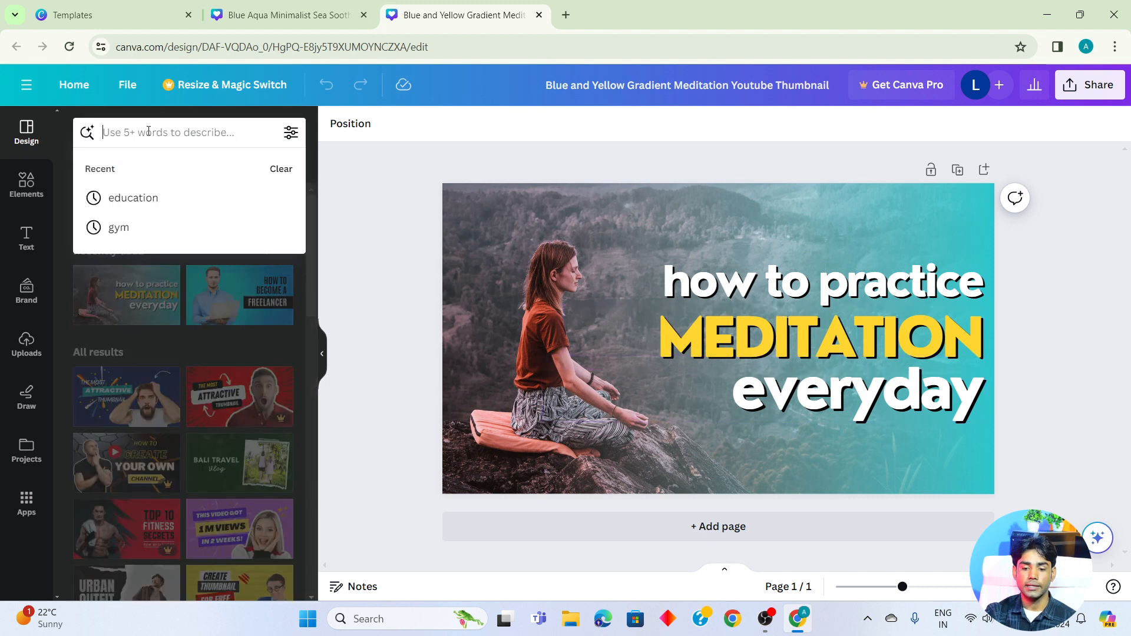
pyautogui.click(144, 199)
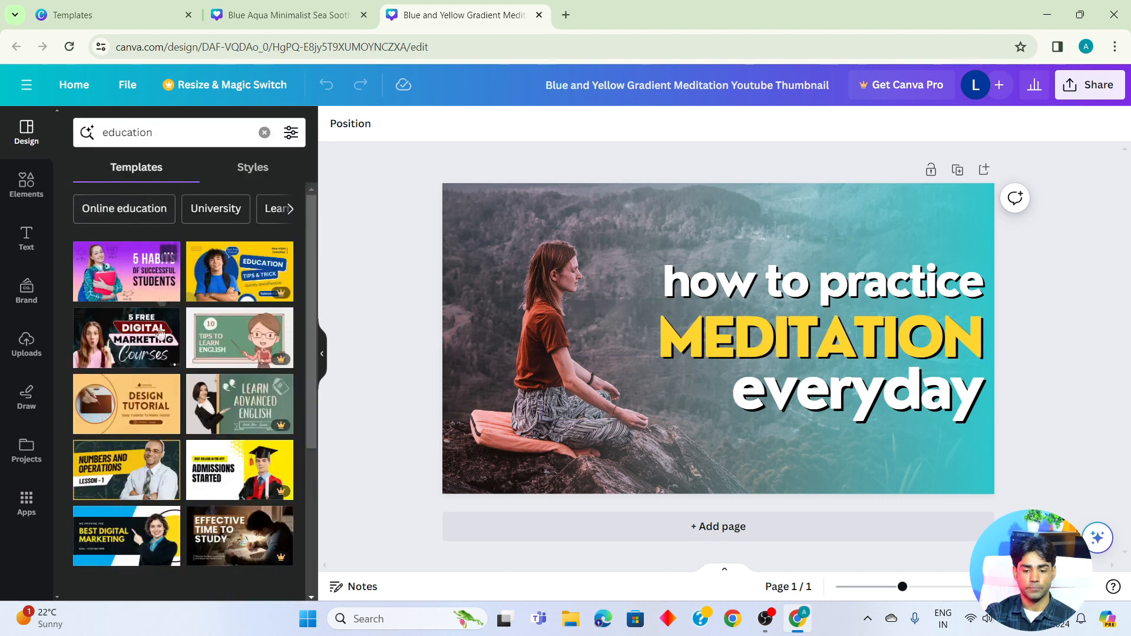
pyautogui.scroll(-5, 165, 442)
pyautogui.scroll(5, 143, 333)
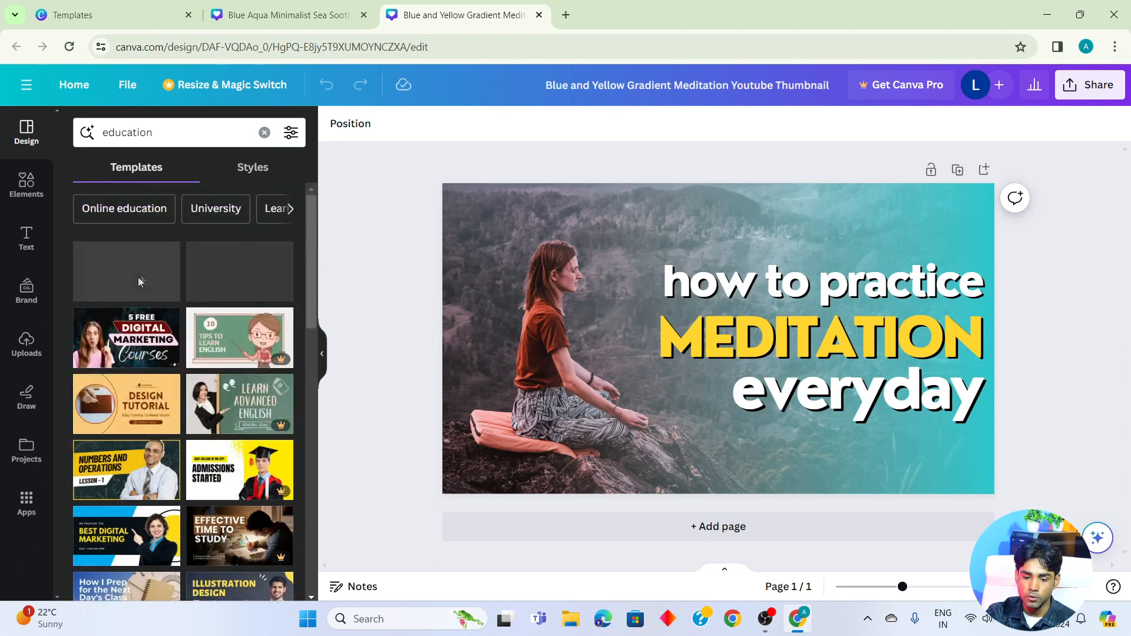
pyautogui.scroll(-10, 200, 469)
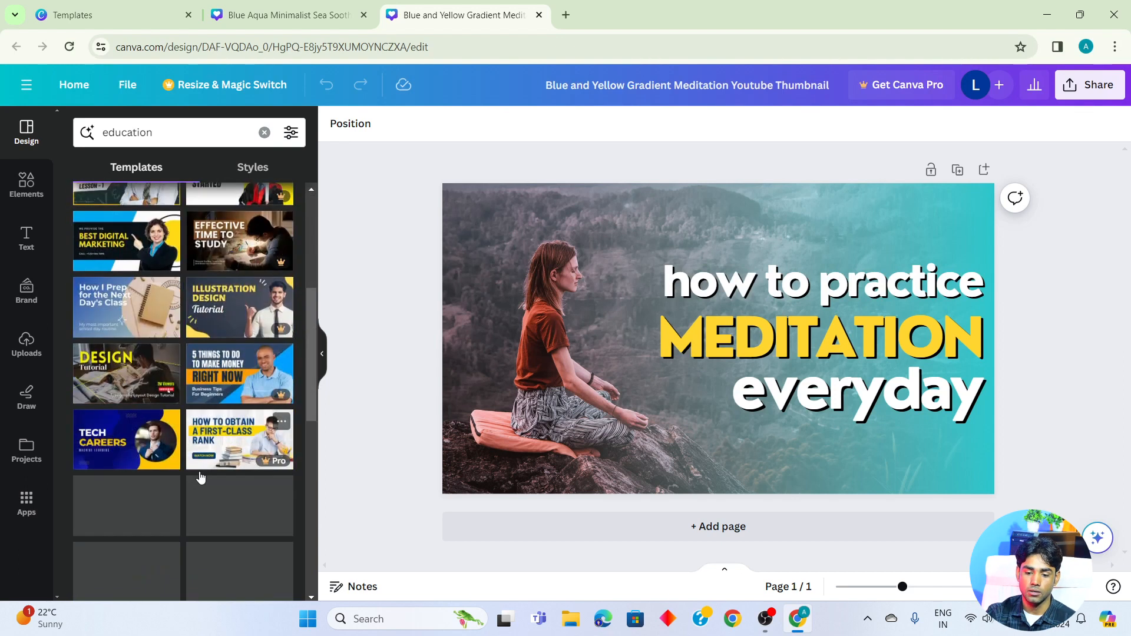
pyautogui.scroll(10, 199, 469)
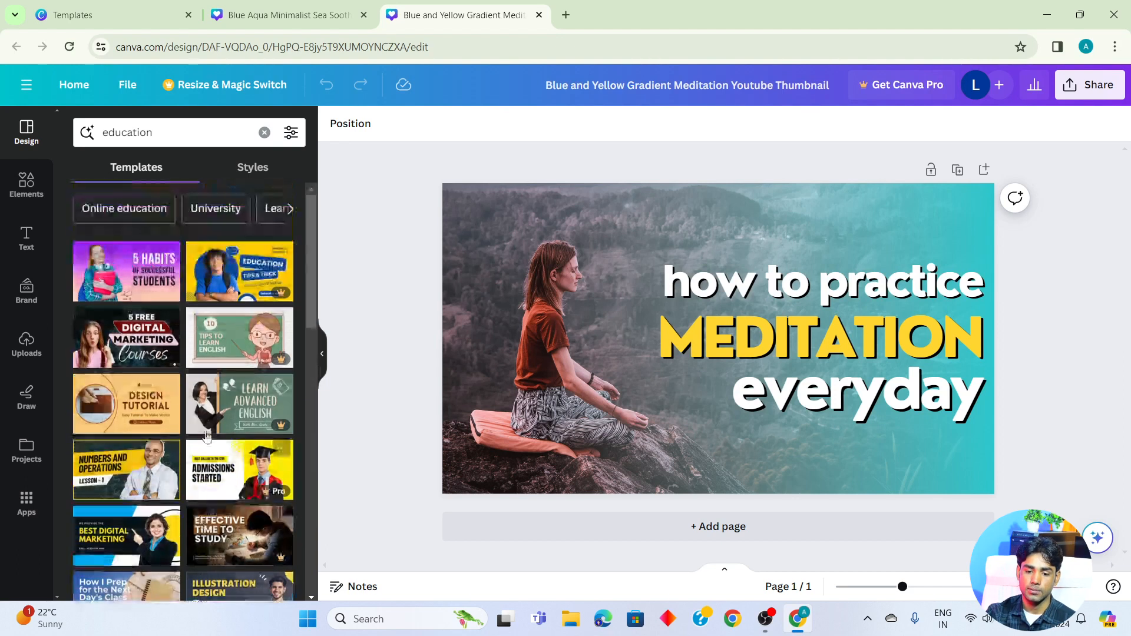
# - Replace the thumbnail template search with "gym" and browse the matching designs
pyautogui.click(264, 132)
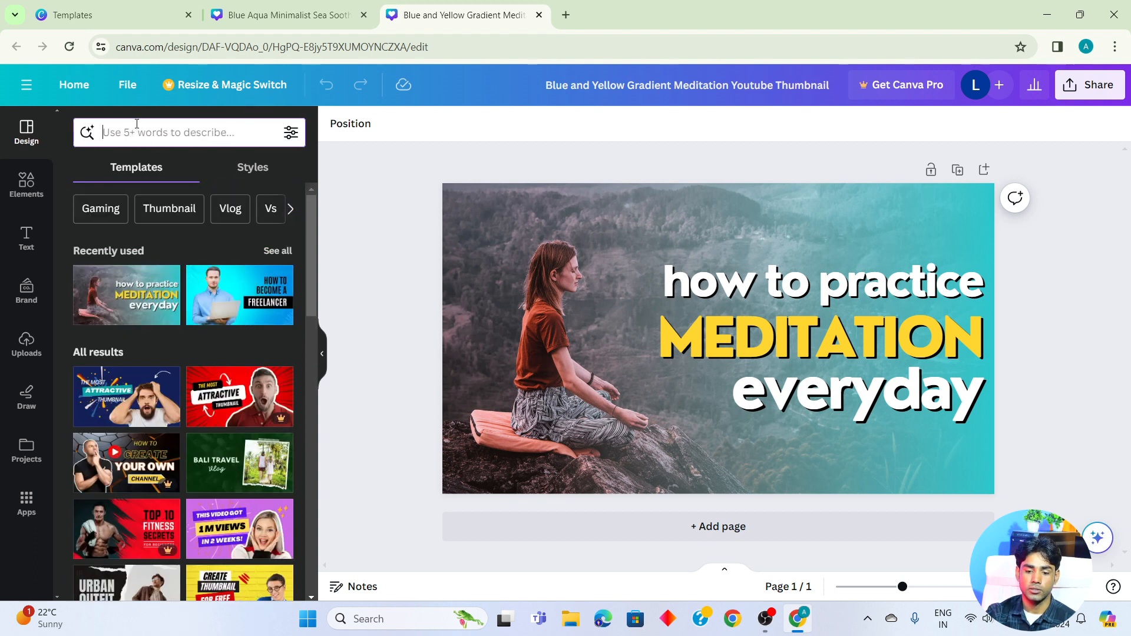
pyautogui.click(106, 131)
pyautogui.write('gy')
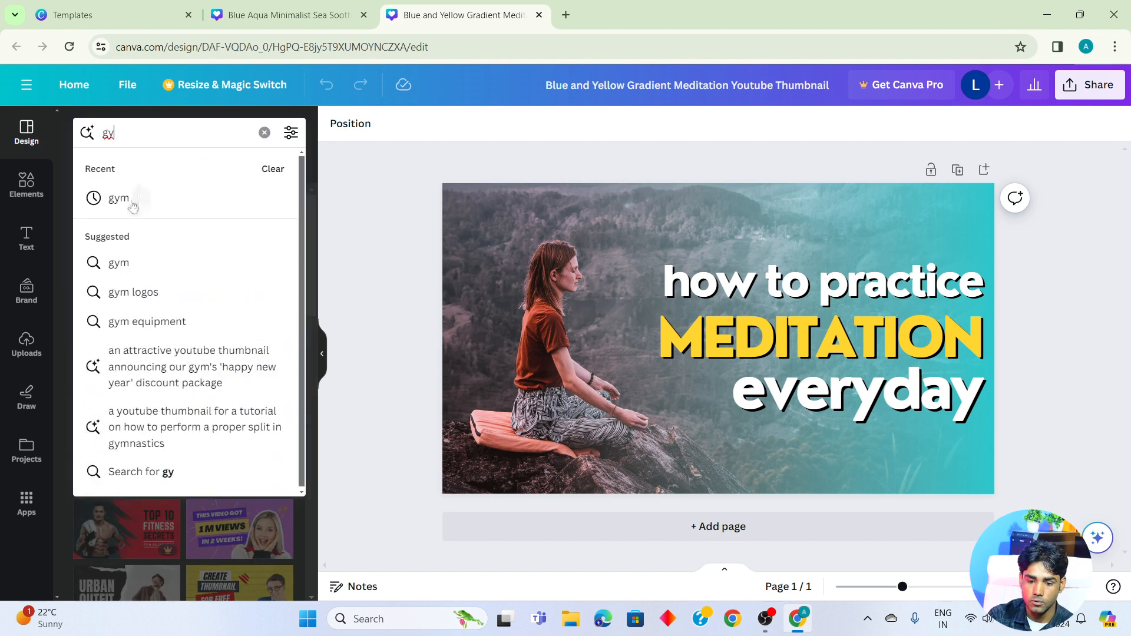
pyautogui.click(132, 203)
pyautogui.scroll(-3, 164, 408)
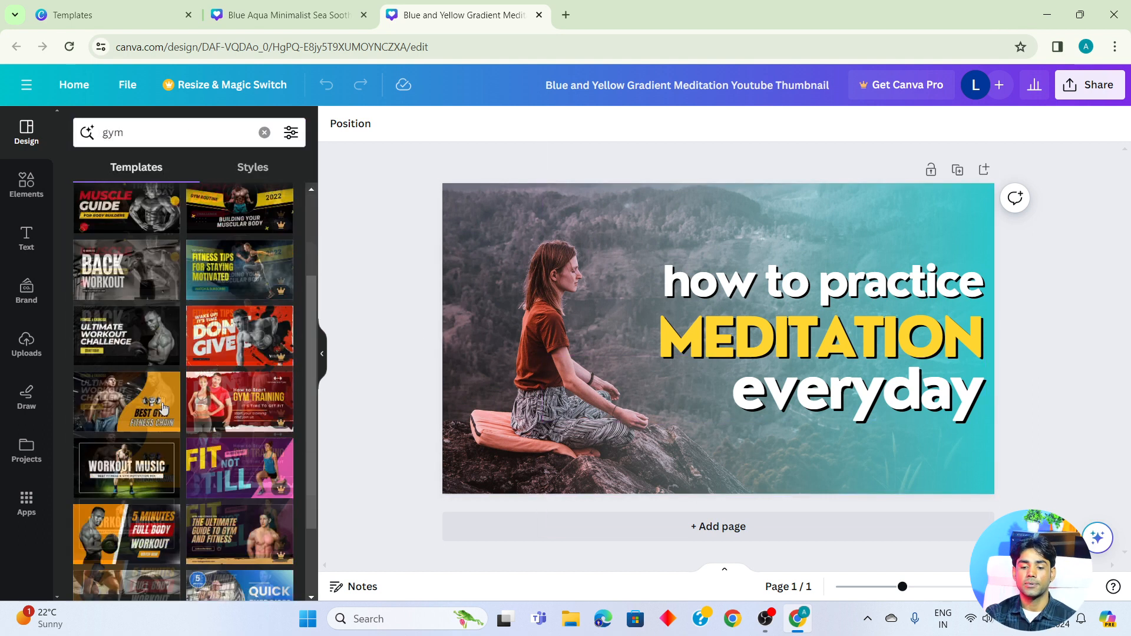
pyautogui.scroll(5, 163, 415)
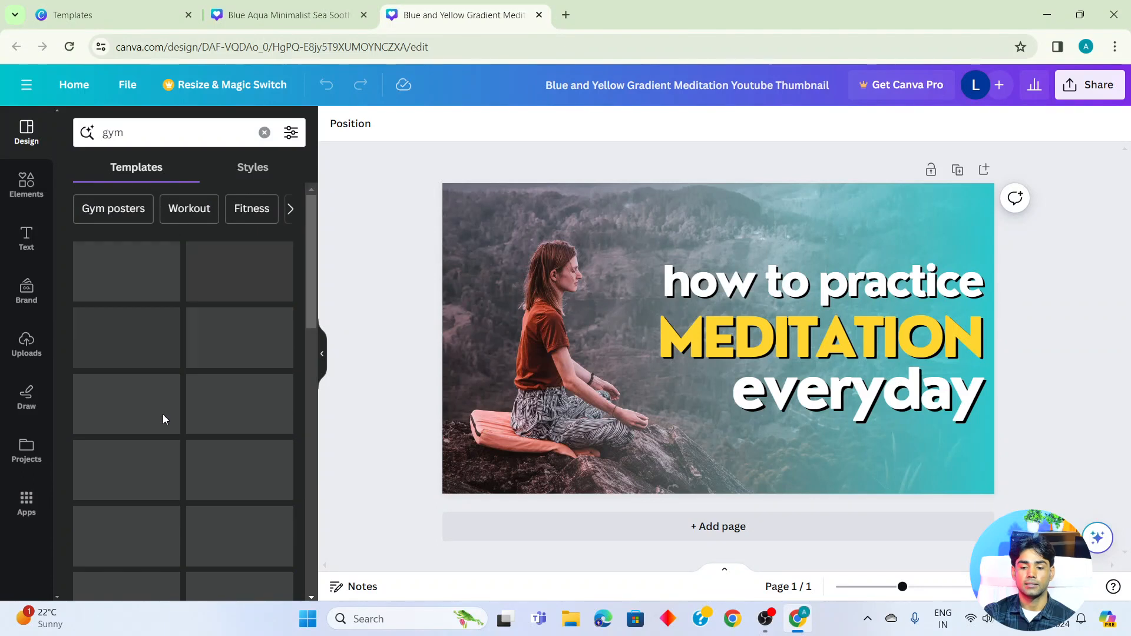
# - Switch to the blue sea Instagram post design and search its templates for "education"
pyautogui.click(250, 9)
pyautogui.click(141, 132)
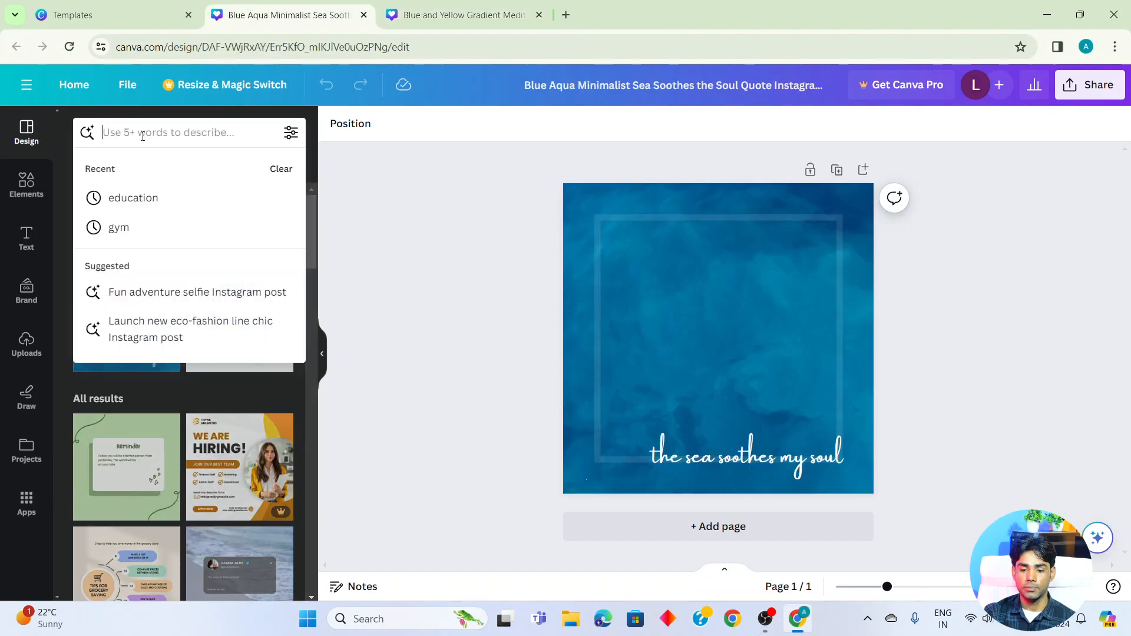
pyautogui.click(116, 194)
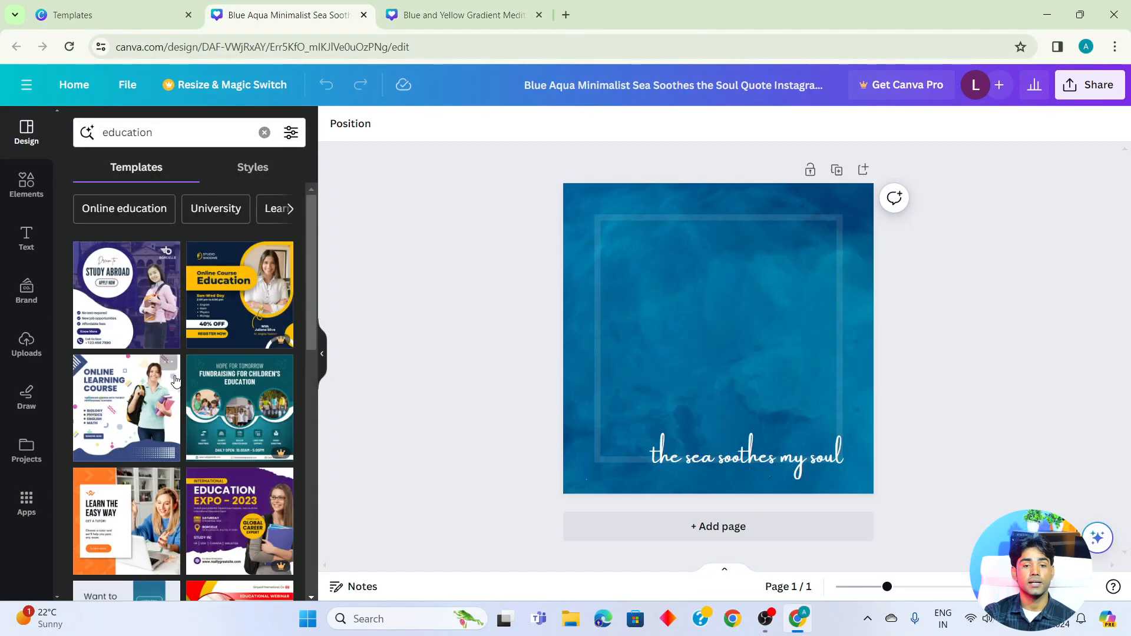
pyautogui.scroll(-5, 168, 412)
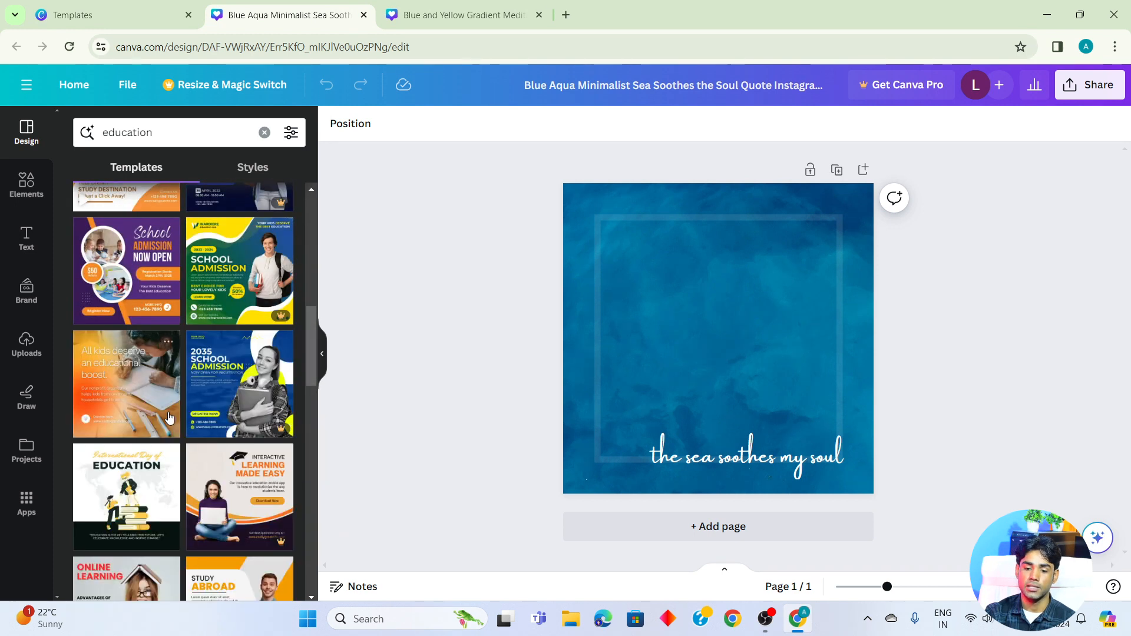
pyautogui.scroll(5, 168, 412)
# - Clear the Instagram post template search and look through templates for "gym" instead
pyautogui.click(270, 135)
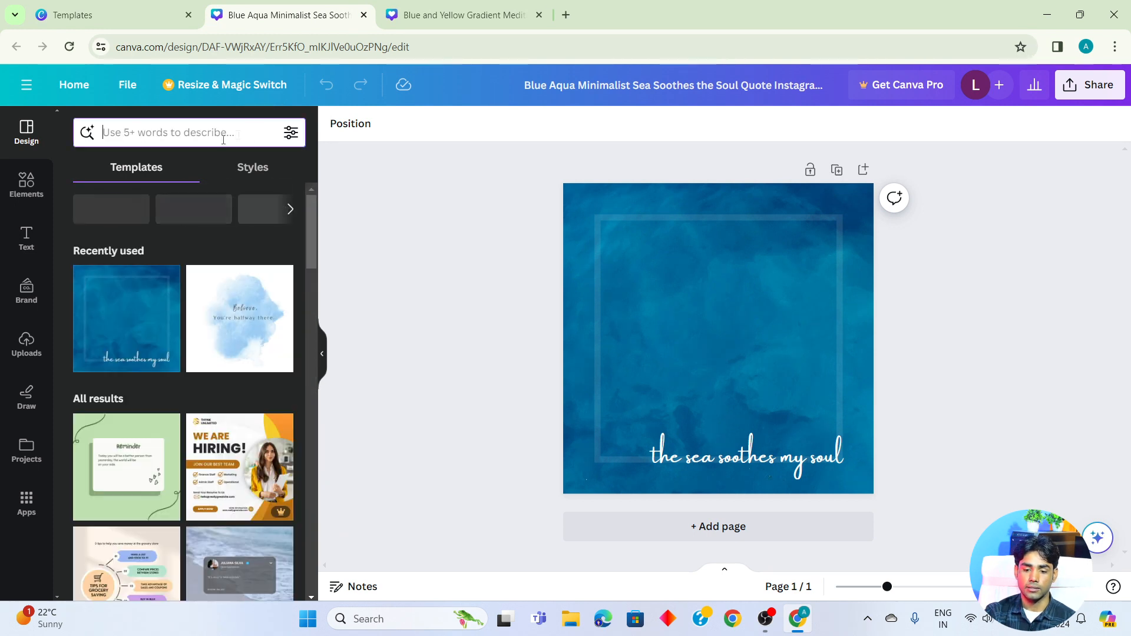
pyautogui.write('gym')
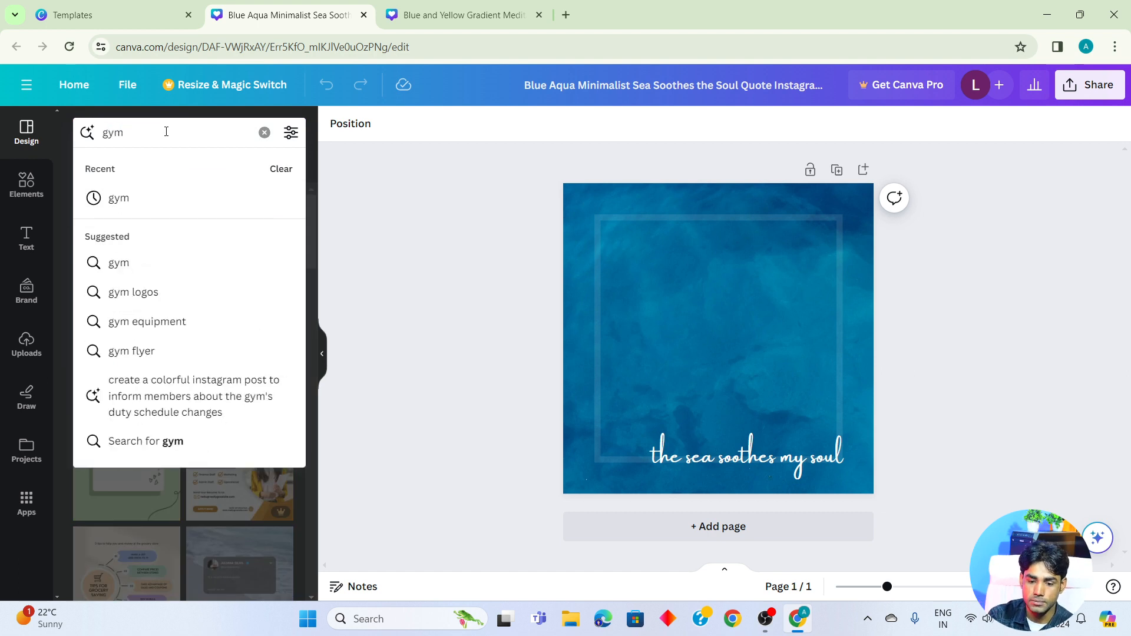
pyautogui.click(121, 202)
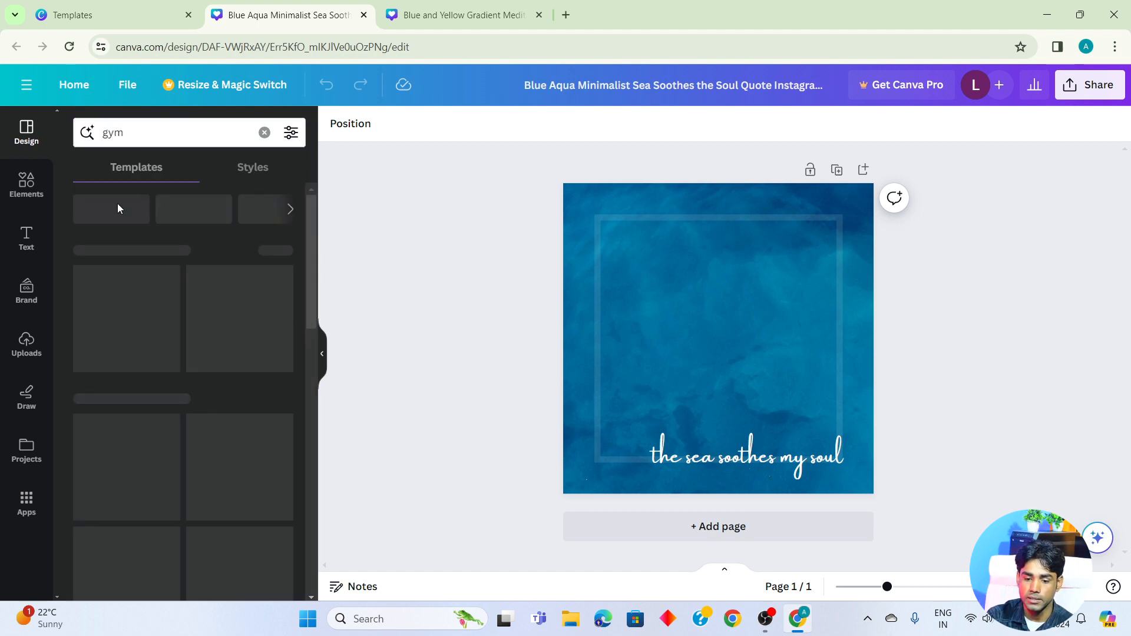
pyautogui.scroll(-5, 199, 352)
pyautogui.scroll(5, 199, 383)
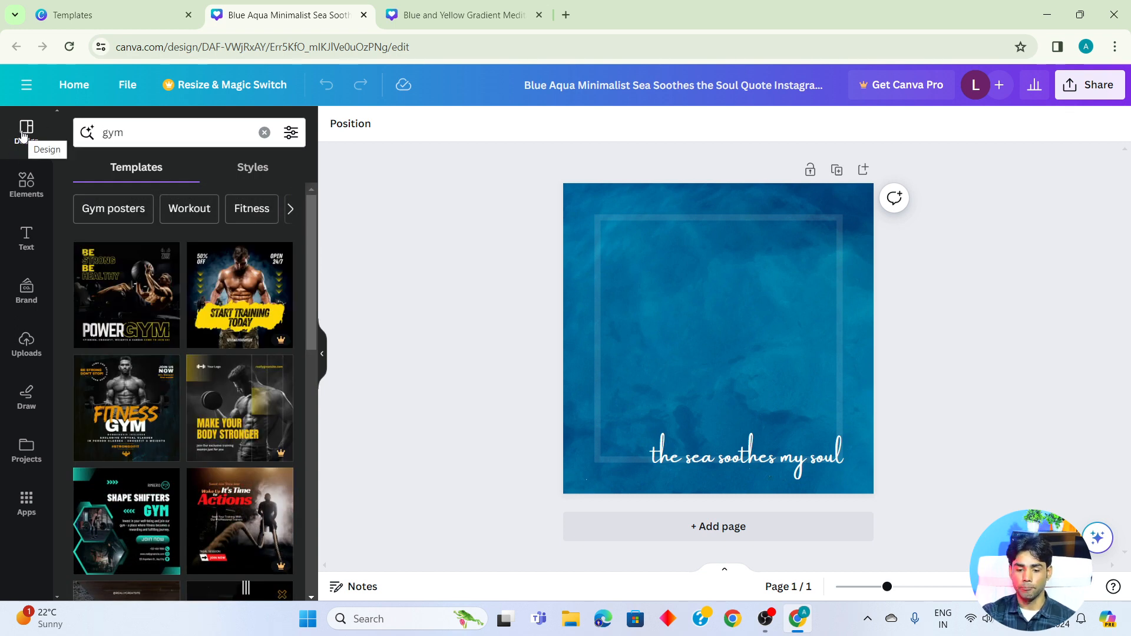
# - View the available design elements, then add a default heading text to the blue sea post
pyautogui.click(19, 186)
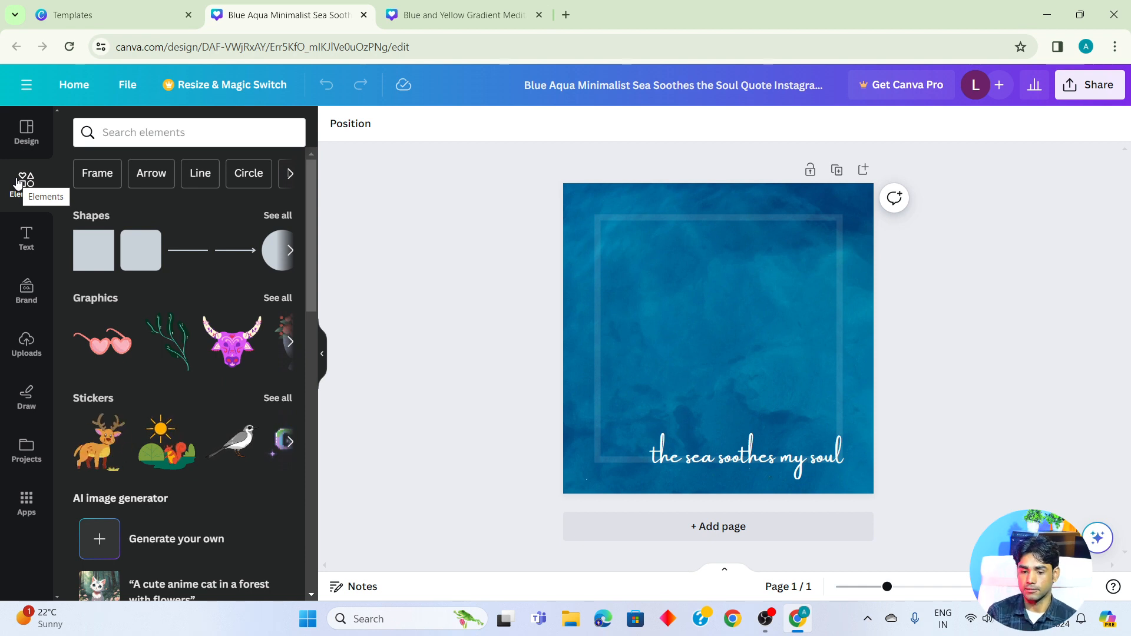
pyautogui.click(21, 244)
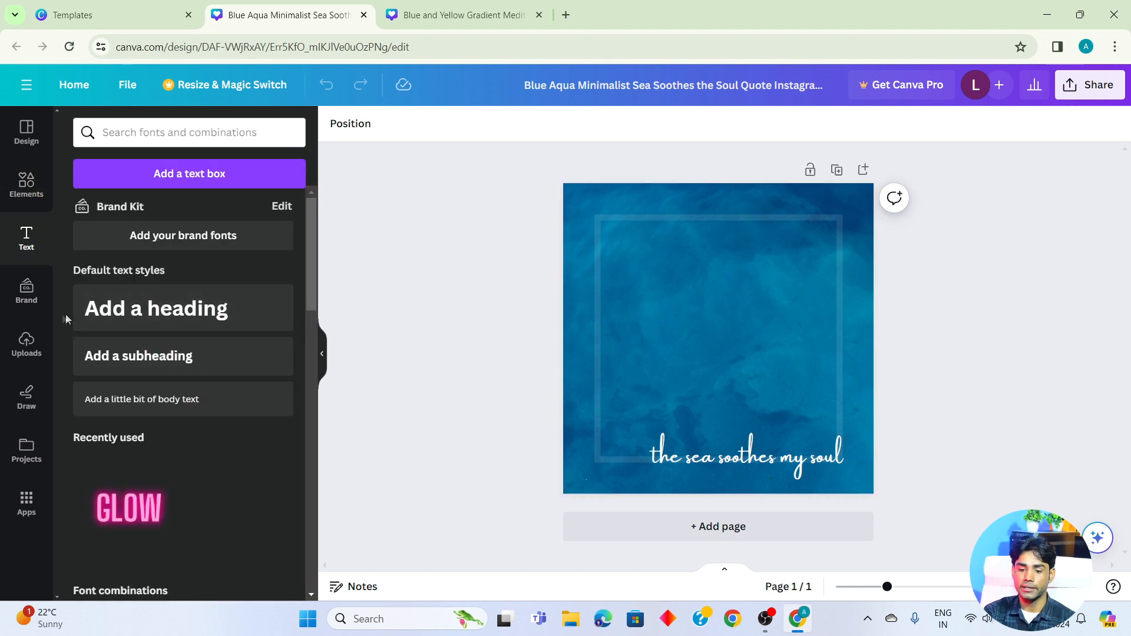
pyautogui.click(132, 304)
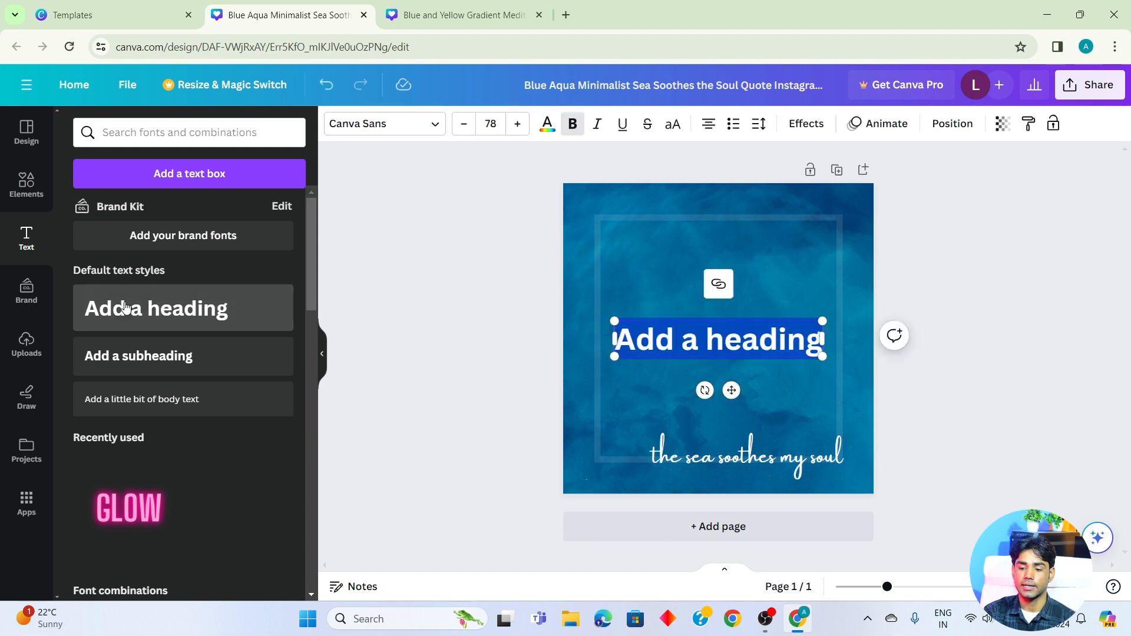
# - Move the heading to the upper part of the blue sea post and add a default subheading just beneath it
pyautogui.click(938, 356)
pyautogui.moveTo(699, 339); pyautogui.dragTo(709, 265)
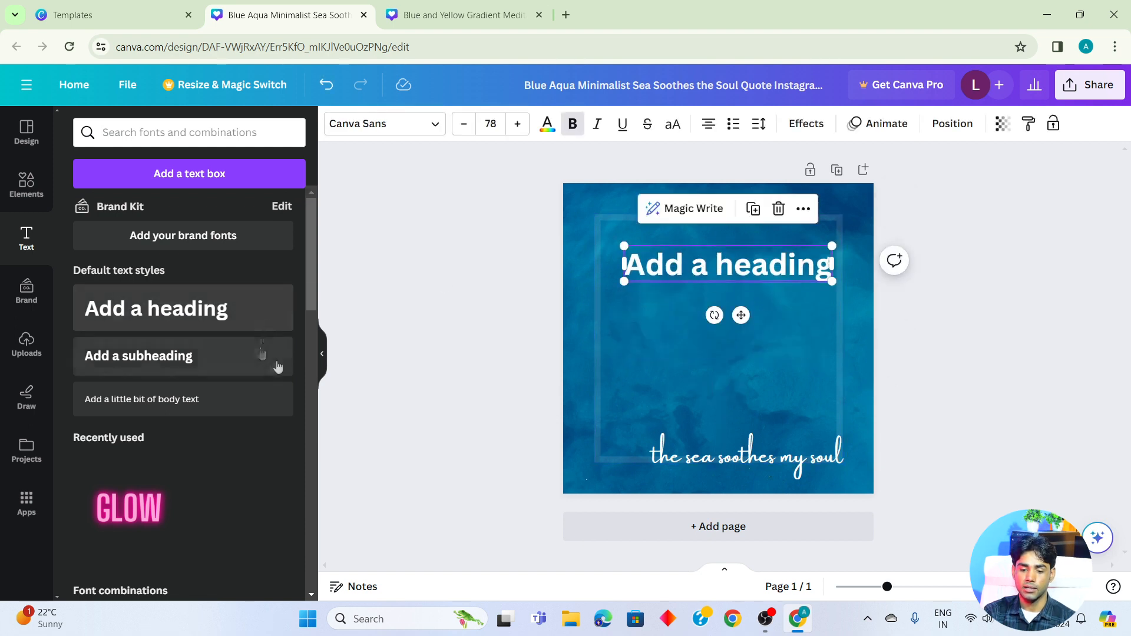
pyautogui.click(251, 366)
pyautogui.click(935, 369)
pyautogui.moveTo(749, 297); pyautogui.dragTo(740, 321)
# - Add a default body text line and place it below the subheading
pyautogui.click(182, 399)
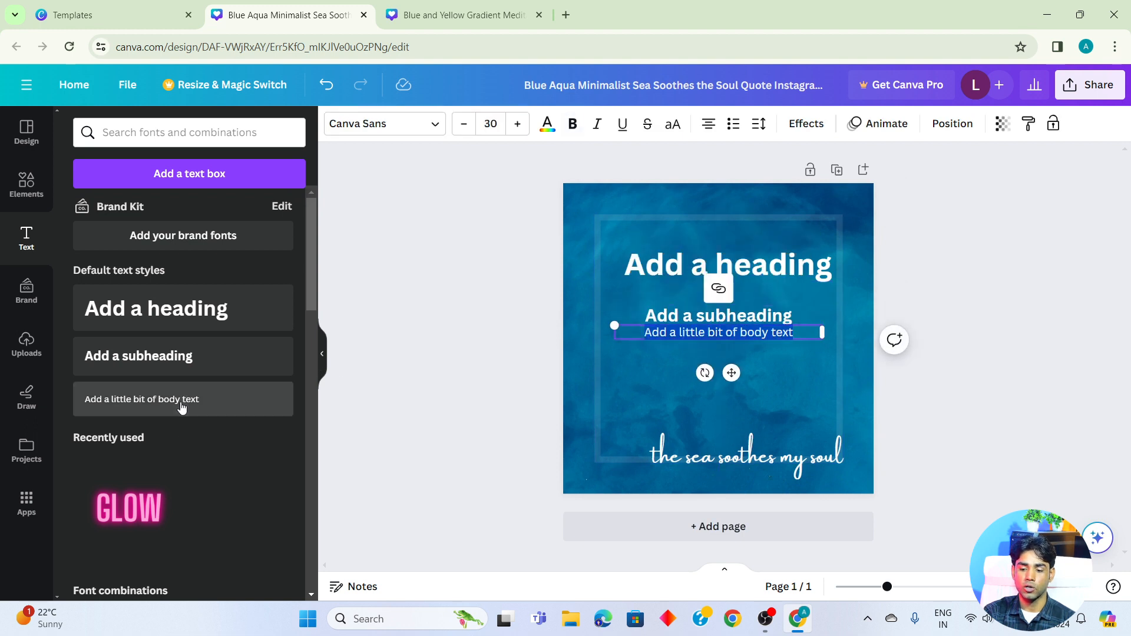
pyautogui.click(1046, 407)
pyautogui.moveTo(745, 334); pyautogui.dragTo(736, 361)
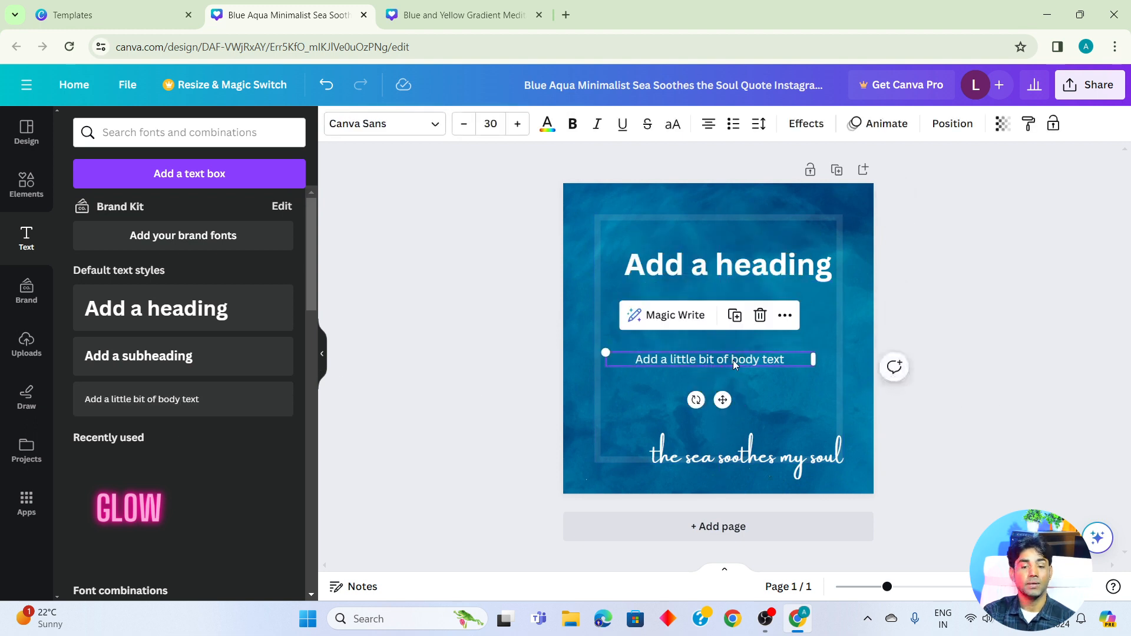
pyautogui.click(1007, 422)
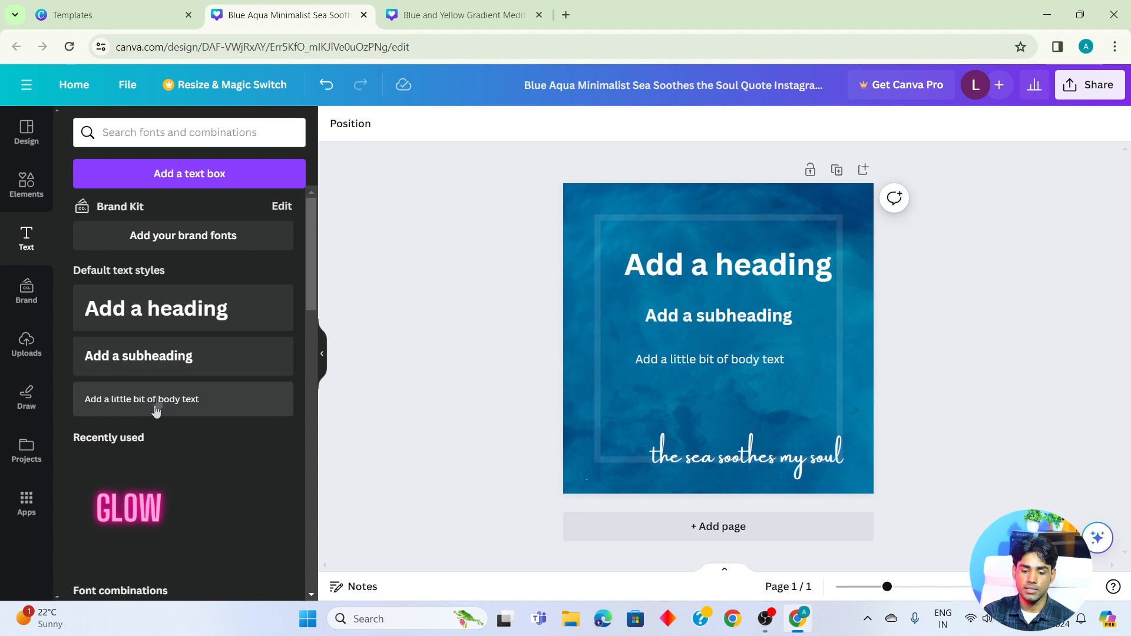
# - Add the "Thank you!" font combination, shrunk to a small size and placed between the body text and the sea quote
pyautogui.scroll(-3, 165, 383)
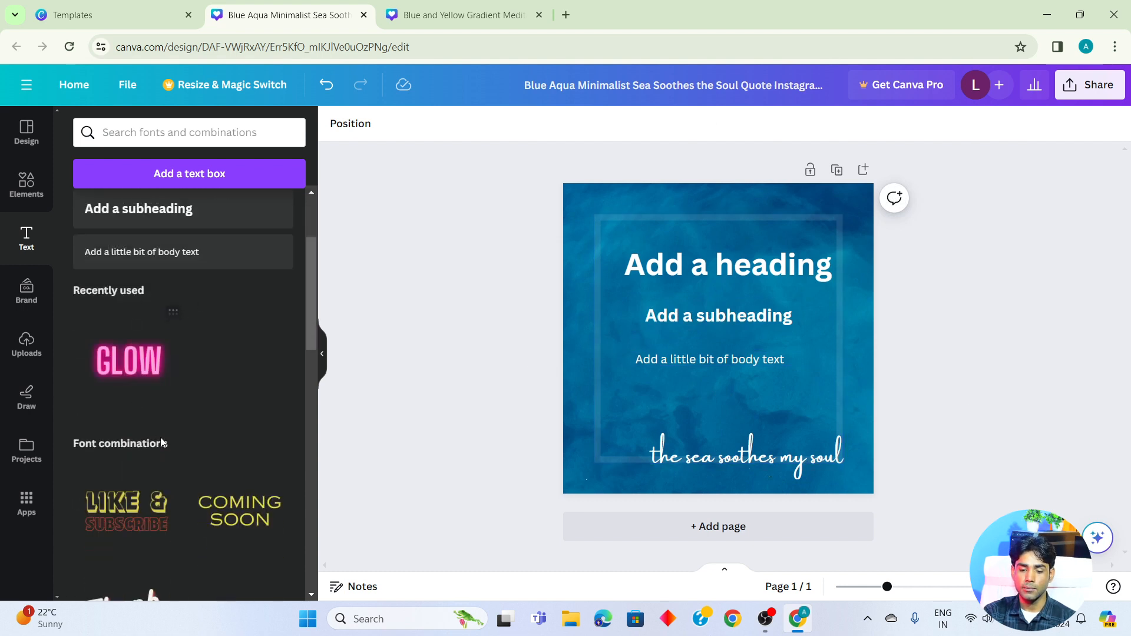
pyautogui.scroll(-15, 160, 443)
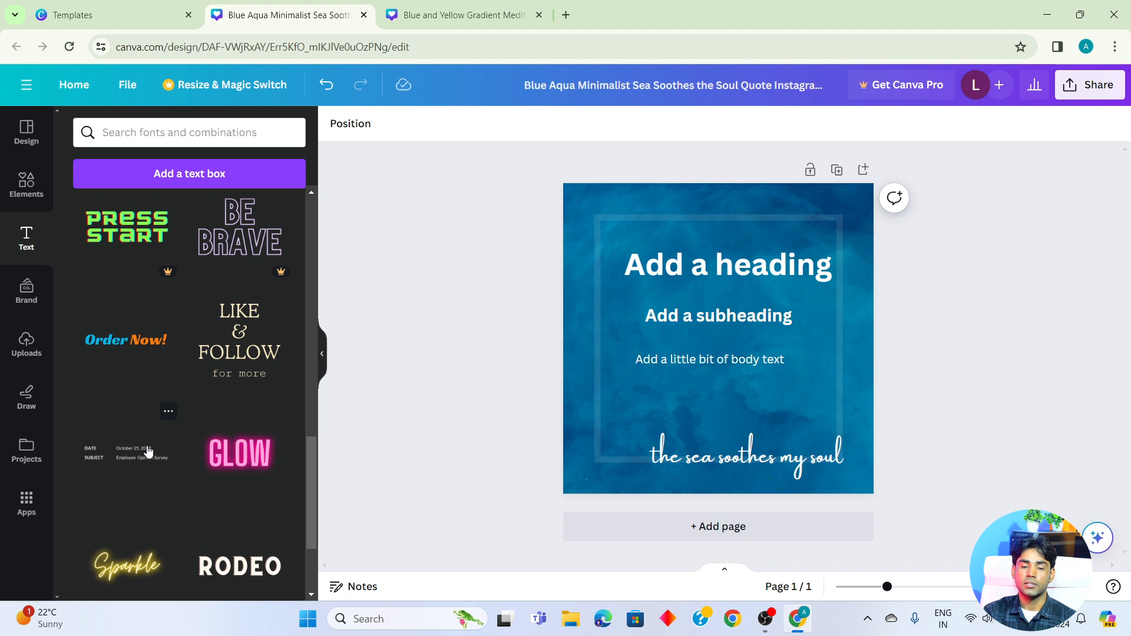
pyautogui.scroll(15, 147, 452)
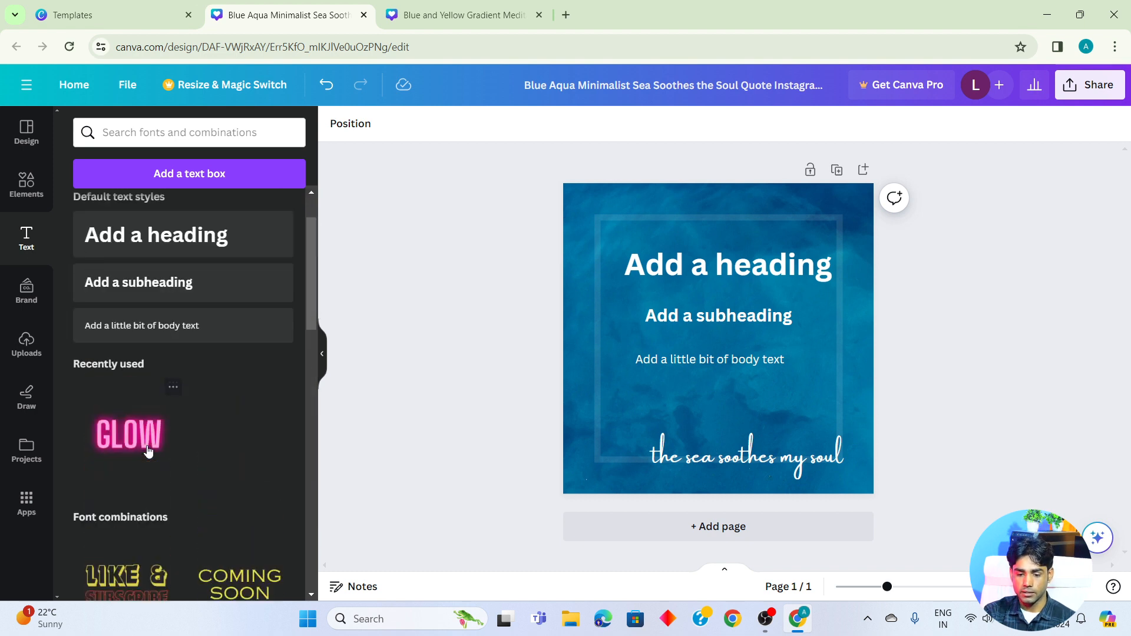
pyautogui.scroll(-6, 235, 515)
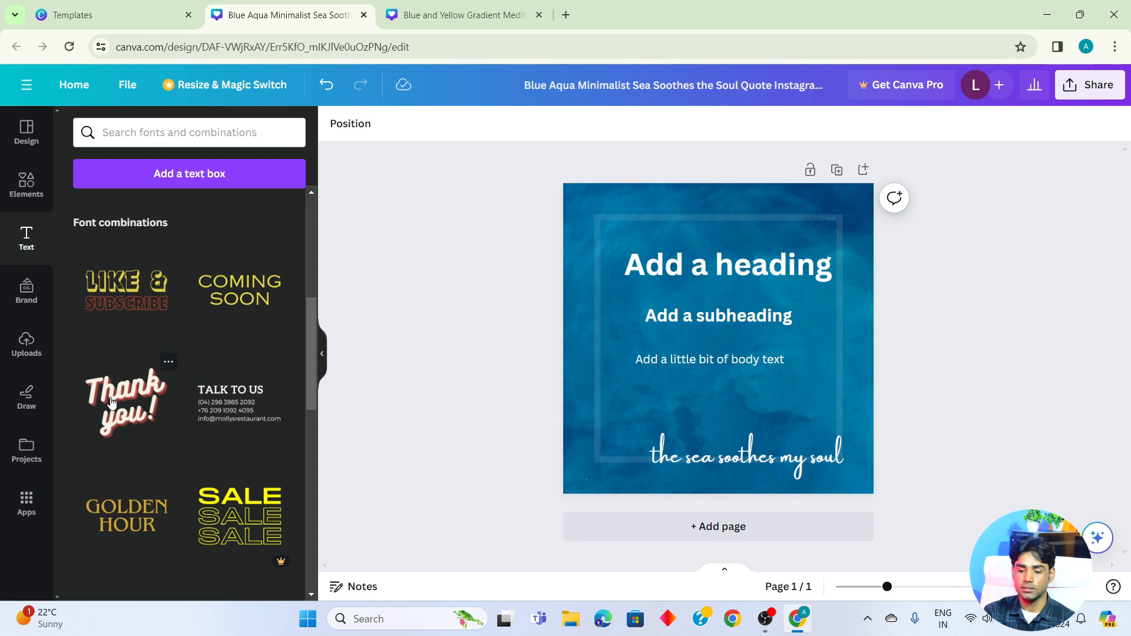
pyautogui.click(138, 408)
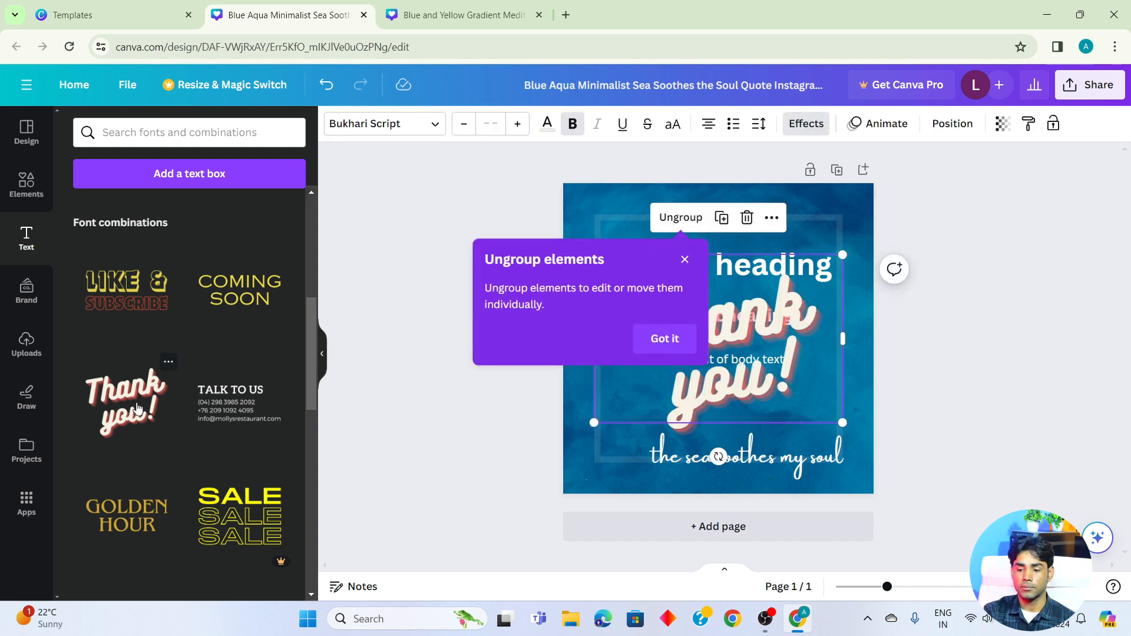
pyautogui.moveTo(845, 253); pyautogui.dragTo(688, 359)
pyautogui.moveTo(647, 397); pyautogui.dragTo(734, 424)
pyautogui.click(1001, 383)
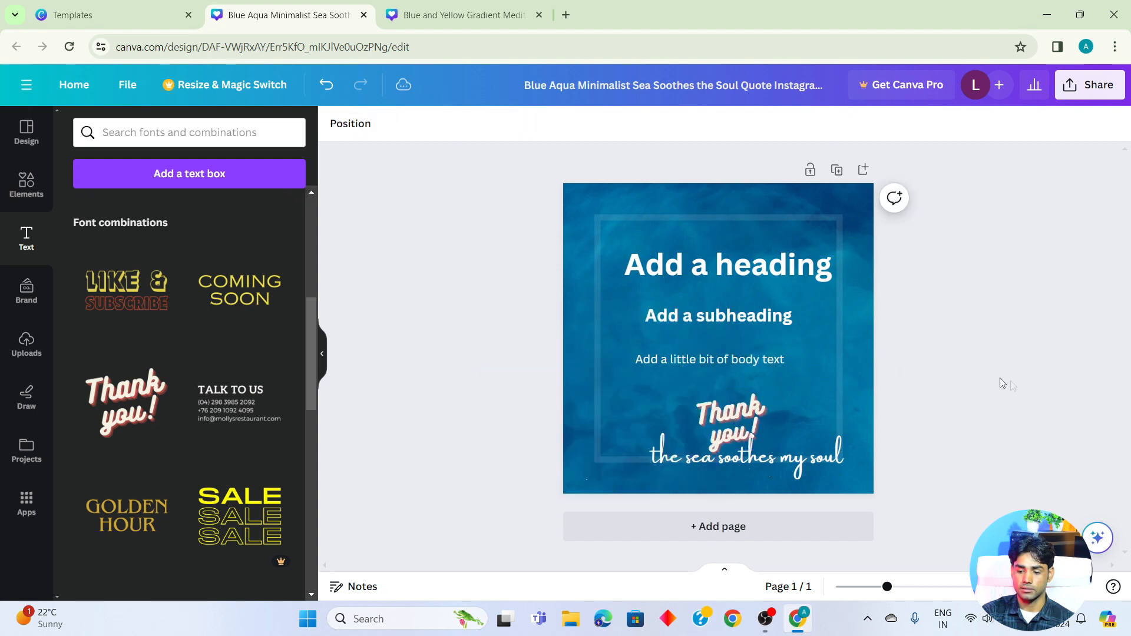
pyautogui.click(688, 430)
pyautogui.click(953, 291)
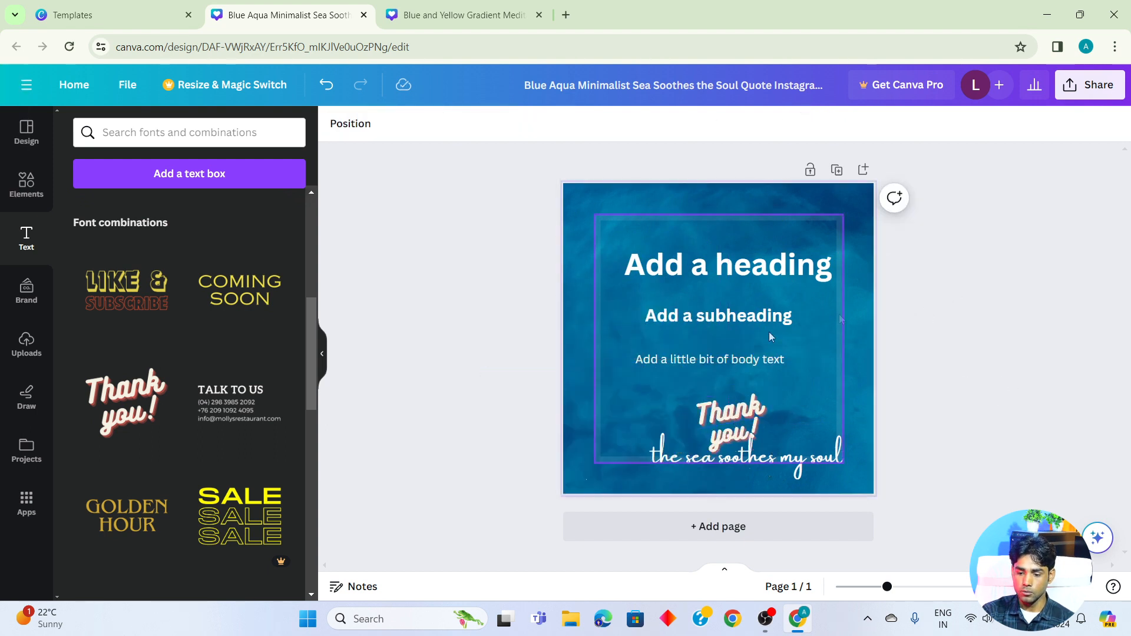
# - Change the heading's font to Anton
pyautogui.click(678, 259)
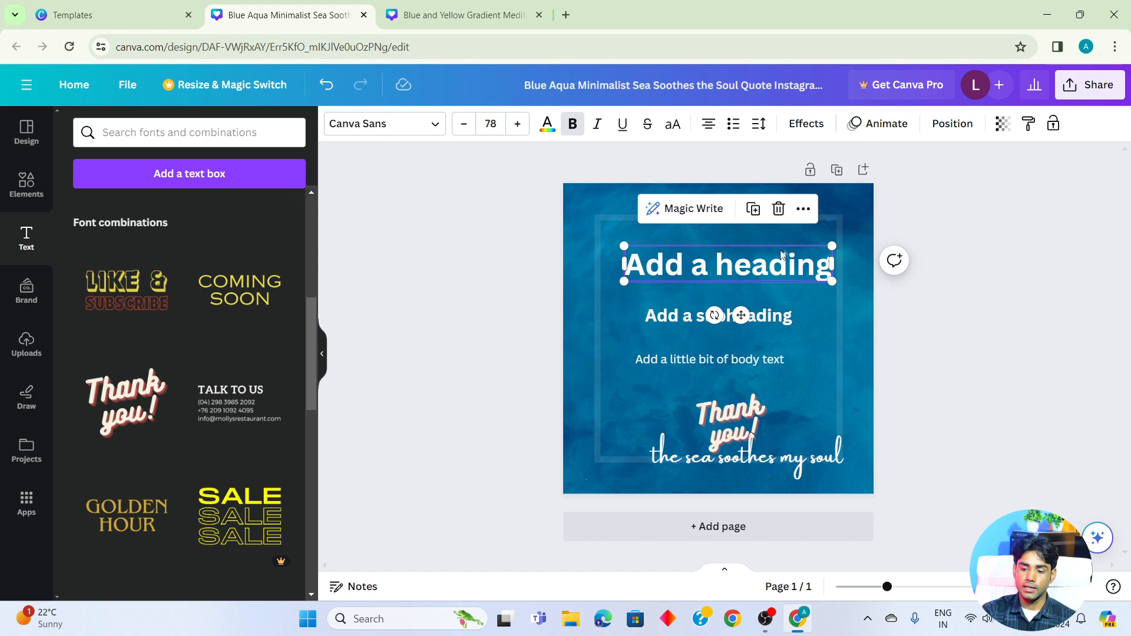
pyautogui.click(368, 128)
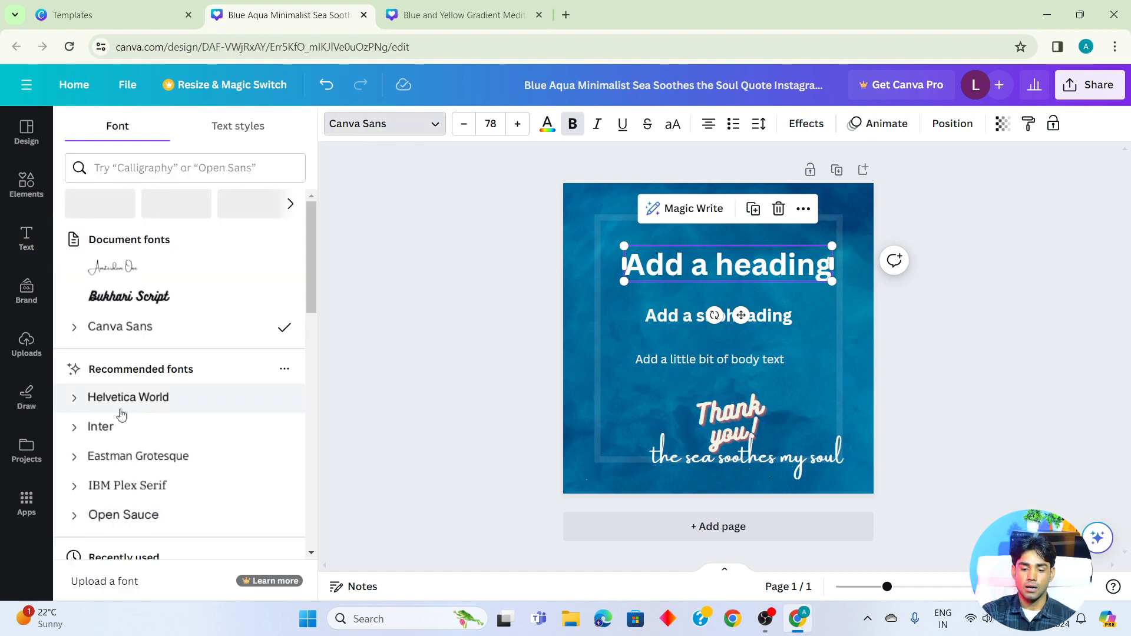
pyautogui.scroll(-8, 121, 415)
pyautogui.click(103, 378)
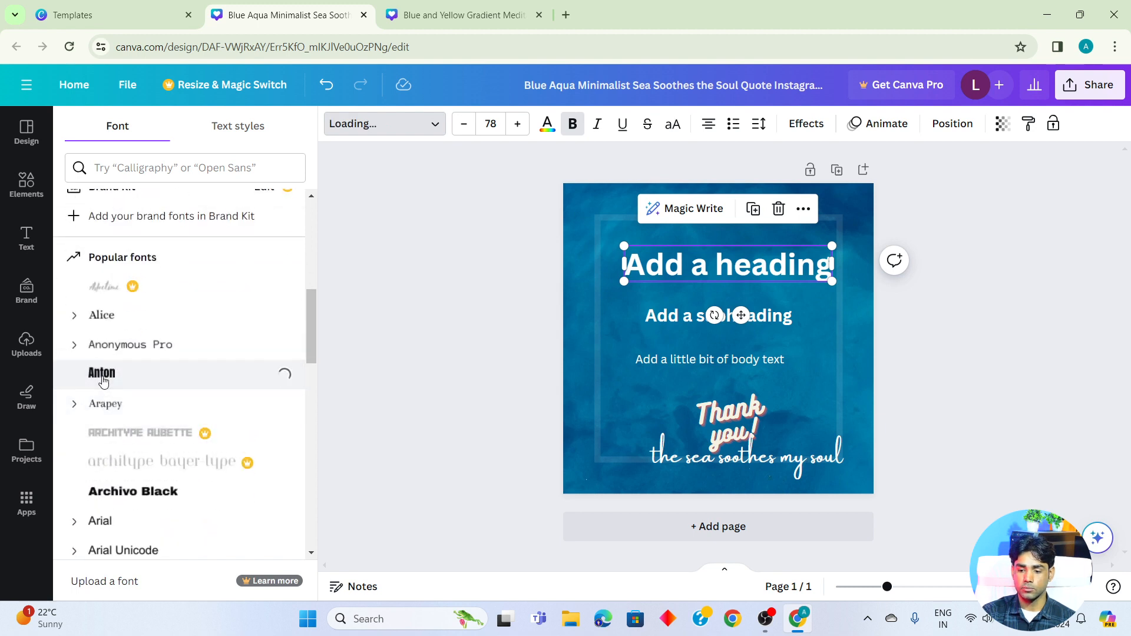
pyautogui.click(1030, 383)
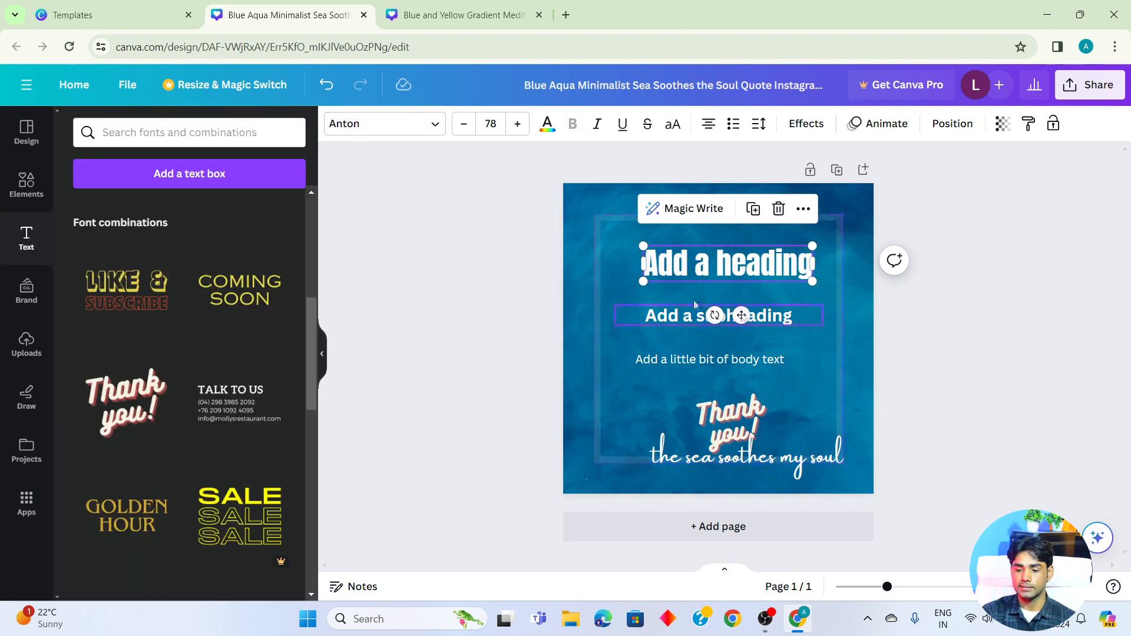
pyautogui.click(944, 326)
# - Move the heading slightly up and left, and enlarge it to a font size of about 91.3
pyautogui.moveTo(772, 274); pyautogui.dragTo(762, 261)
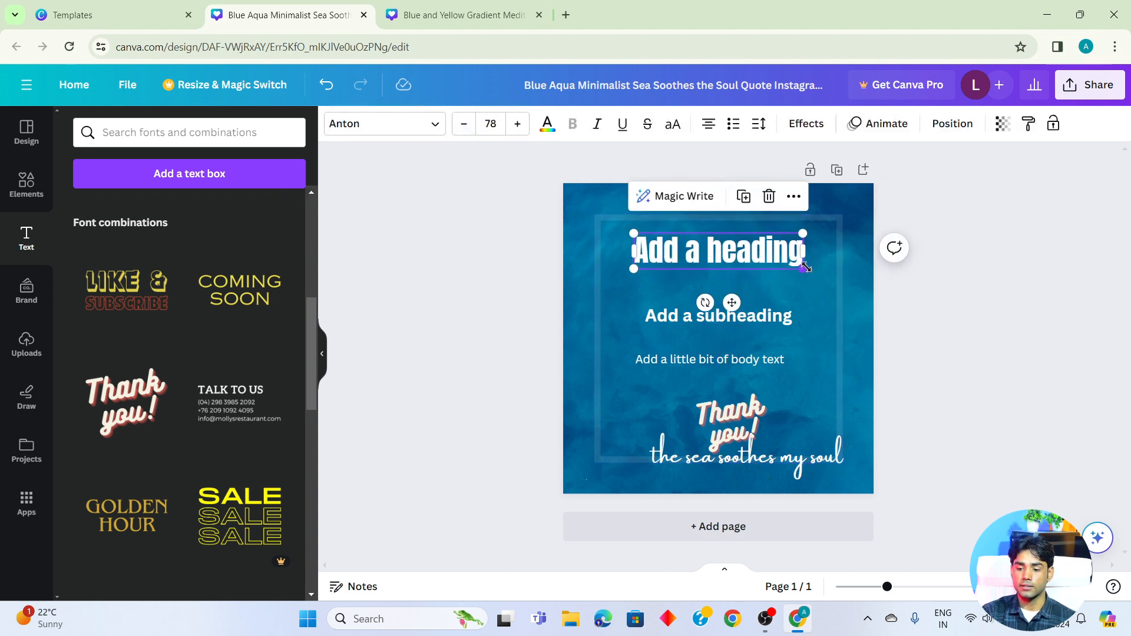
pyautogui.moveTo(806, 268); pyautogui.dragTo(832, 277)
pyautogui.click(462, 128)
pyautogui.click(463, 128)
pyautogui.click(463, 127)
pyautogui.click(463, 128)
pyautogui.click(462, 128)
pyautogui.click(462, 128)
pyautogui.click(463, 128)
pyautogui.doubleClick(520, 126)
pyautogui.click(519, 125)
pyautogui.click(519, 125)
pyautogui.click(519, 125)
pyautogui.click(519, 125)
pyautogui.click(519, 125)
pyautogui.click(519, 125)
pyautogui.click(519, 124)
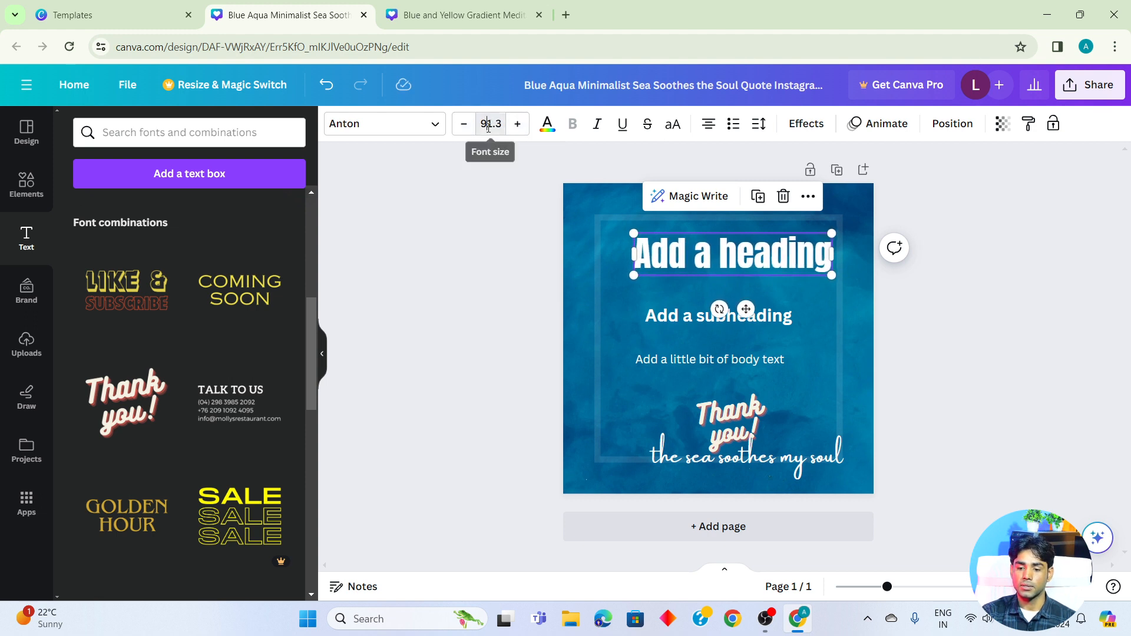
# - Try a font size of 14 on the heading, and set it to 104 instead
pyautogui.click(488, 126)
pyautogui.click(493, 281)
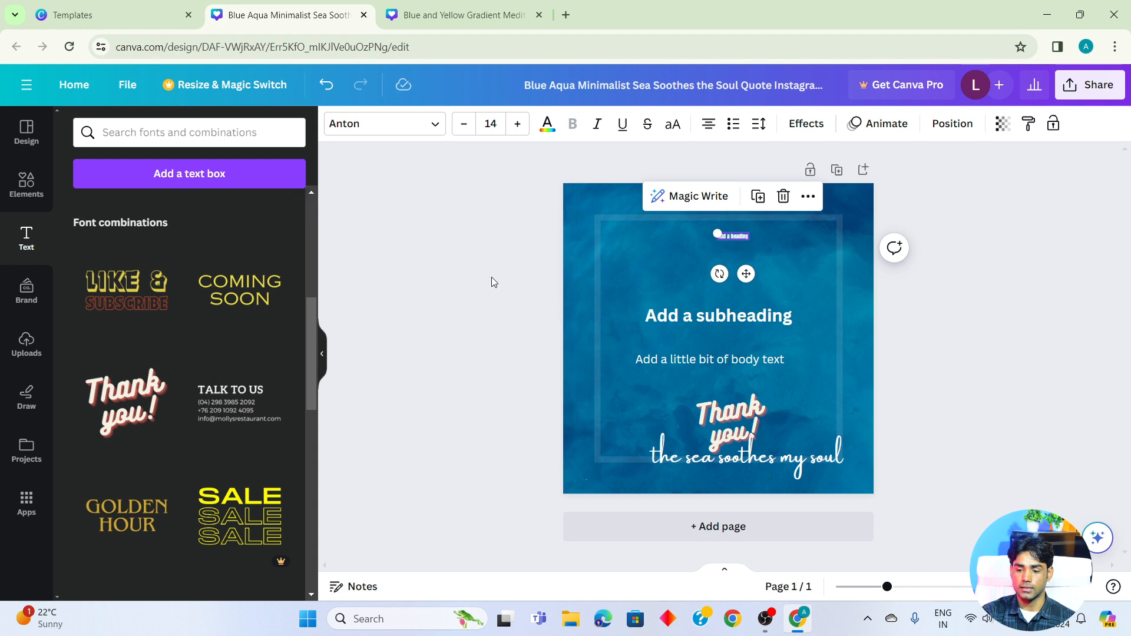
pyautogui.click(491, 124)
pyautogui.scroll(-6, 501, 407)
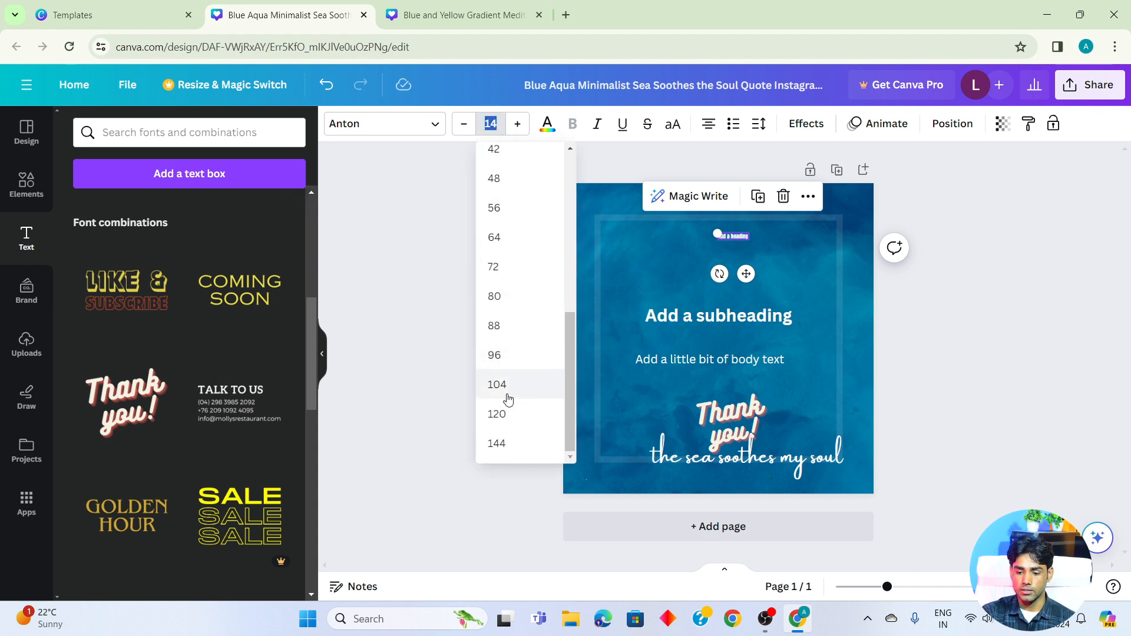
pyautogui.click(497, 390)
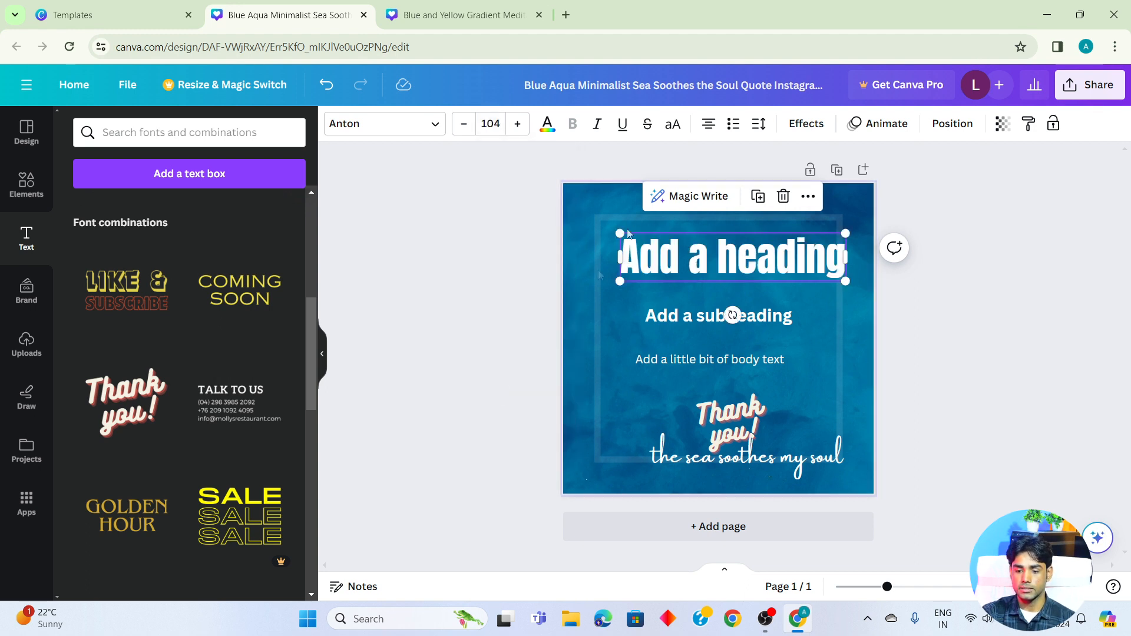
# - Try light turquoise as the heading's text color, and settle on the default solid orange
pyautogui.click(550, 126)
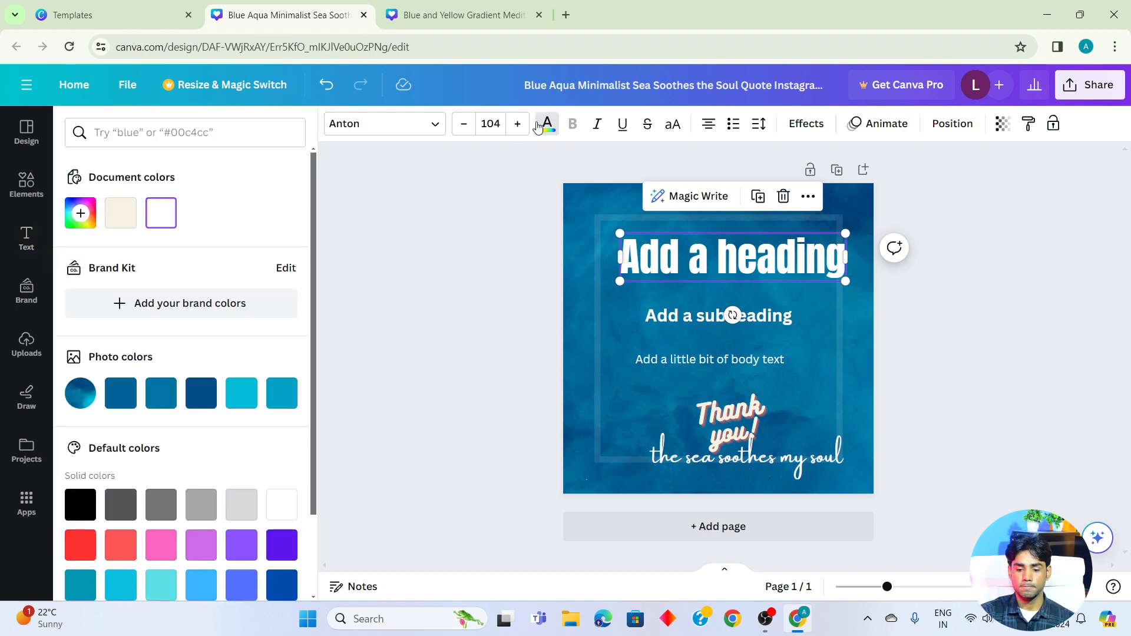
pyautogui.click(550, 127)
pyautogui.click(550, 128)
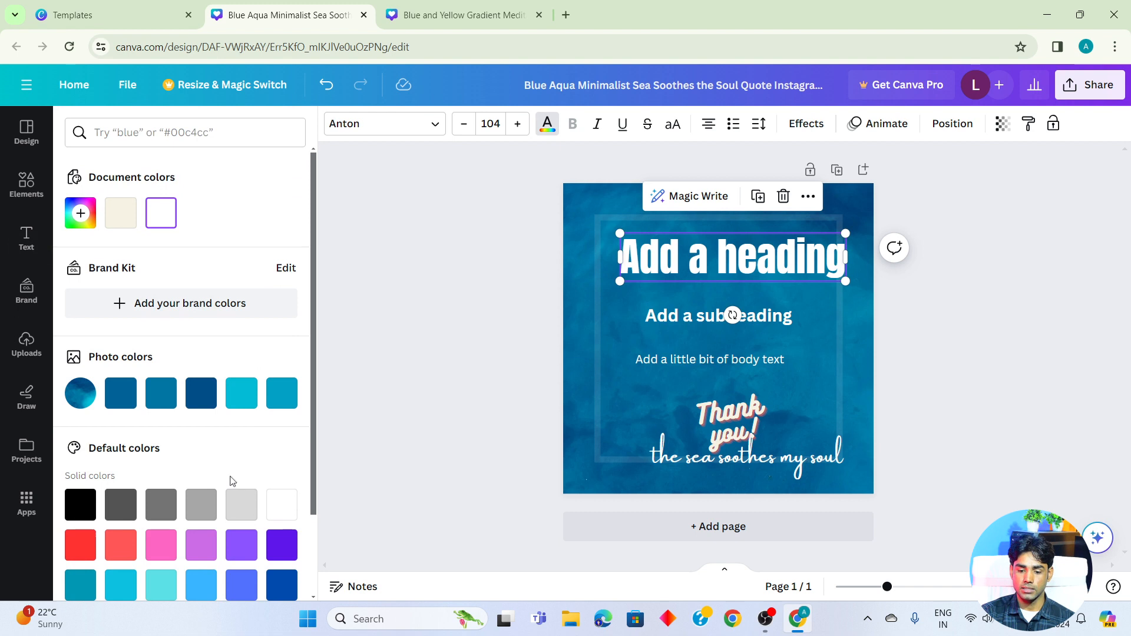
pyautogui.scroll(-2, 232, 481)
pyautogui.click(160, 486)
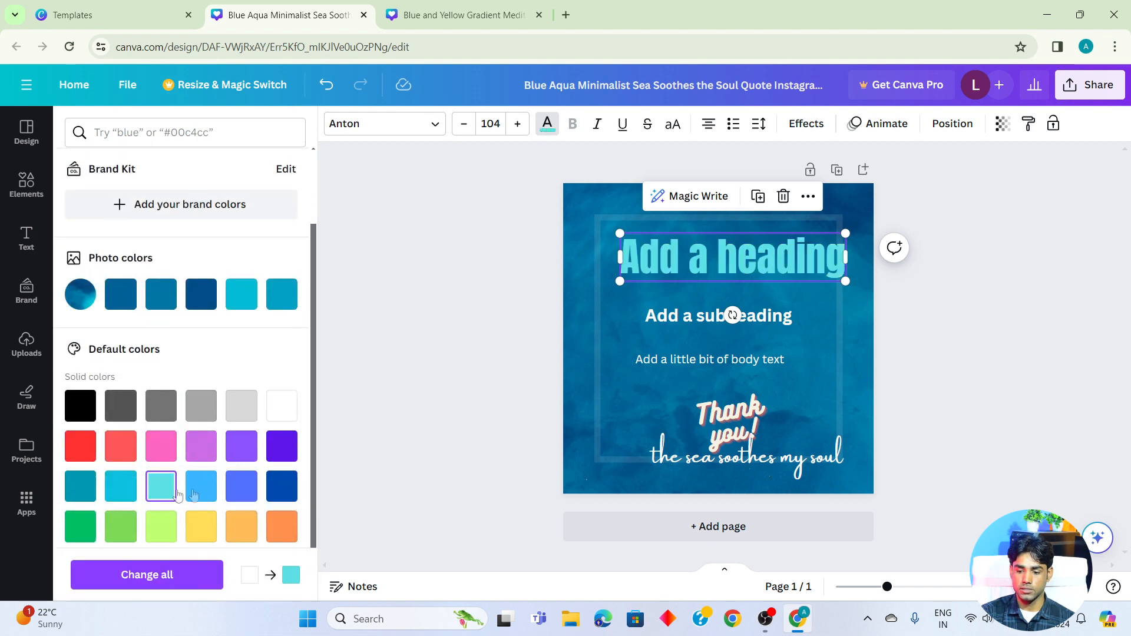
pyautogui.click(277, 530)
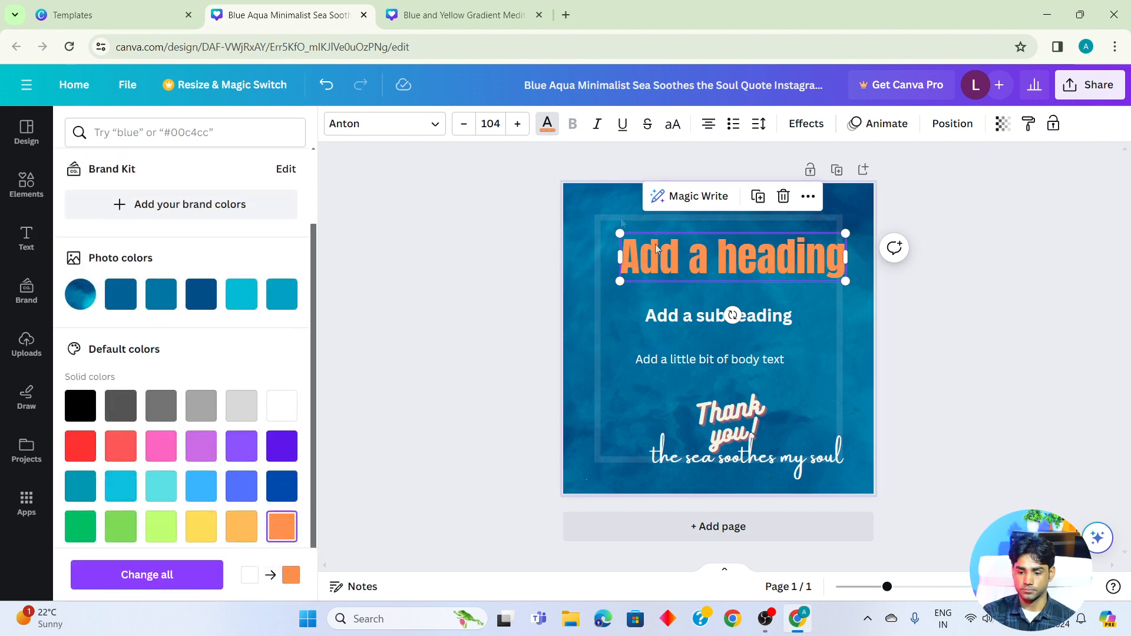
pyautogui.press('Escape')
# - Toggle bold on the subheading to compare the weights, leaving it non-bold
pyautogui.click(743, 321)
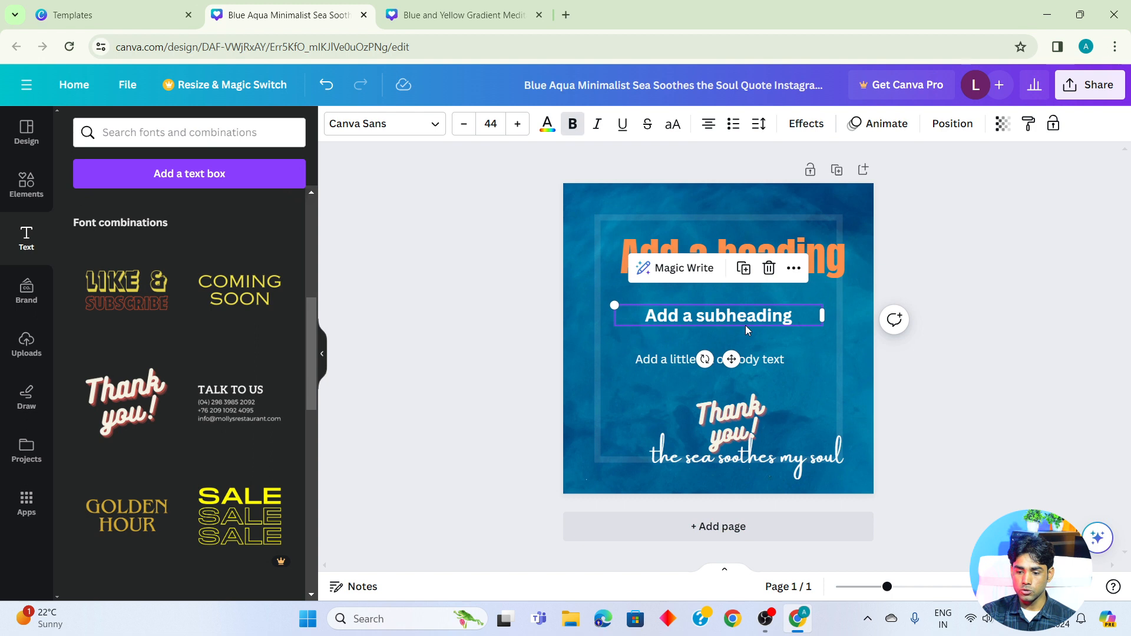
pyautogui.click(570, 125)
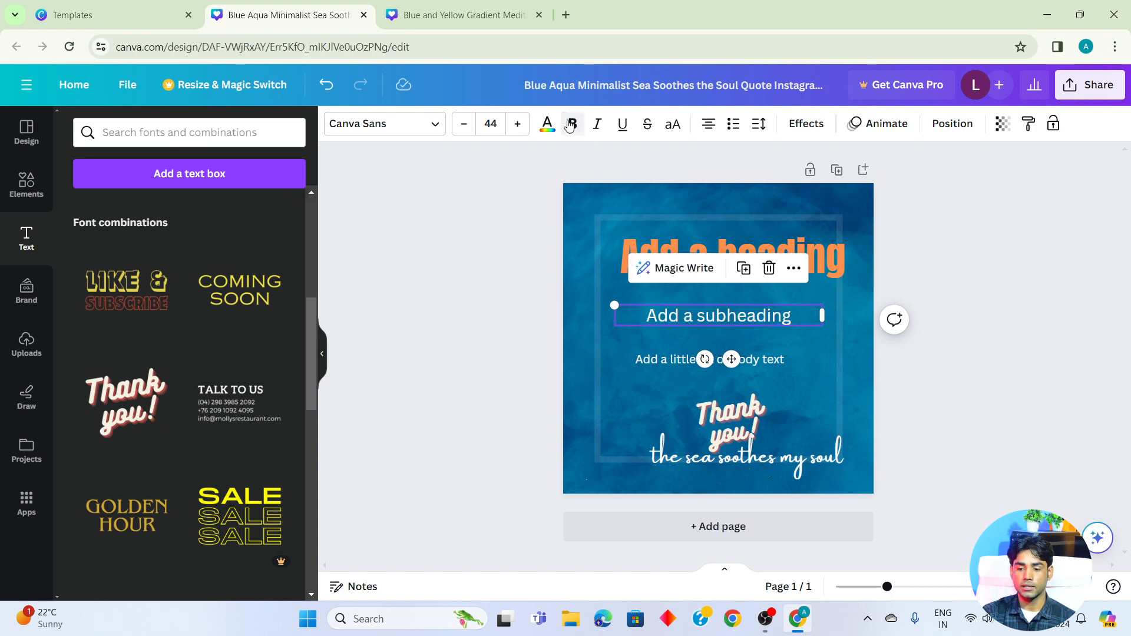
pyautogui.click(570, 125)
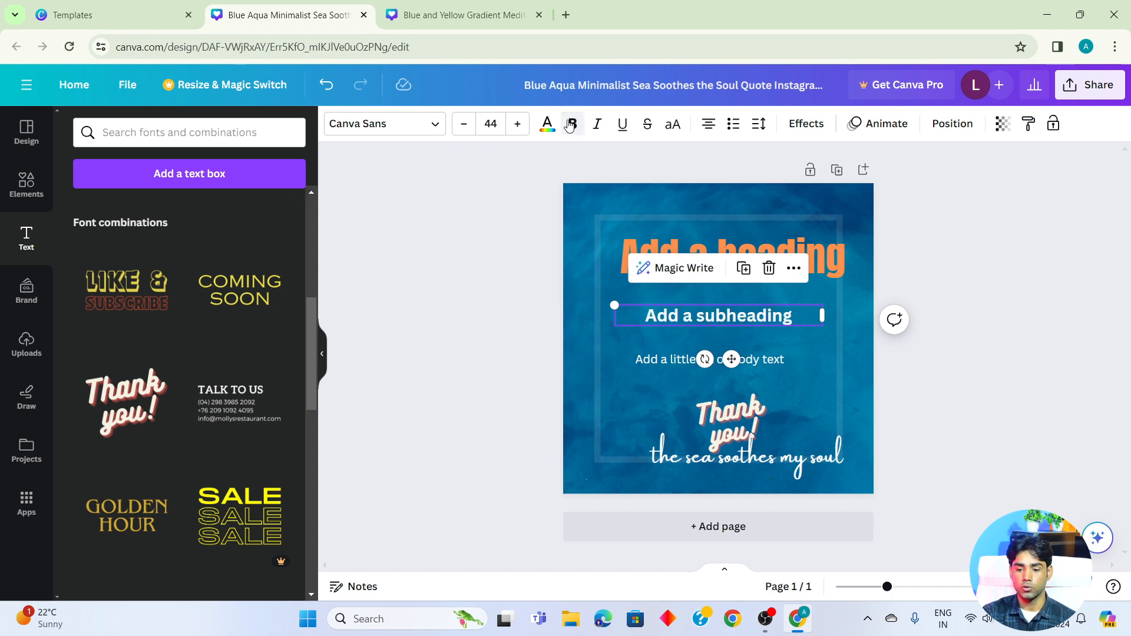
pyautogui.click(569, 125)
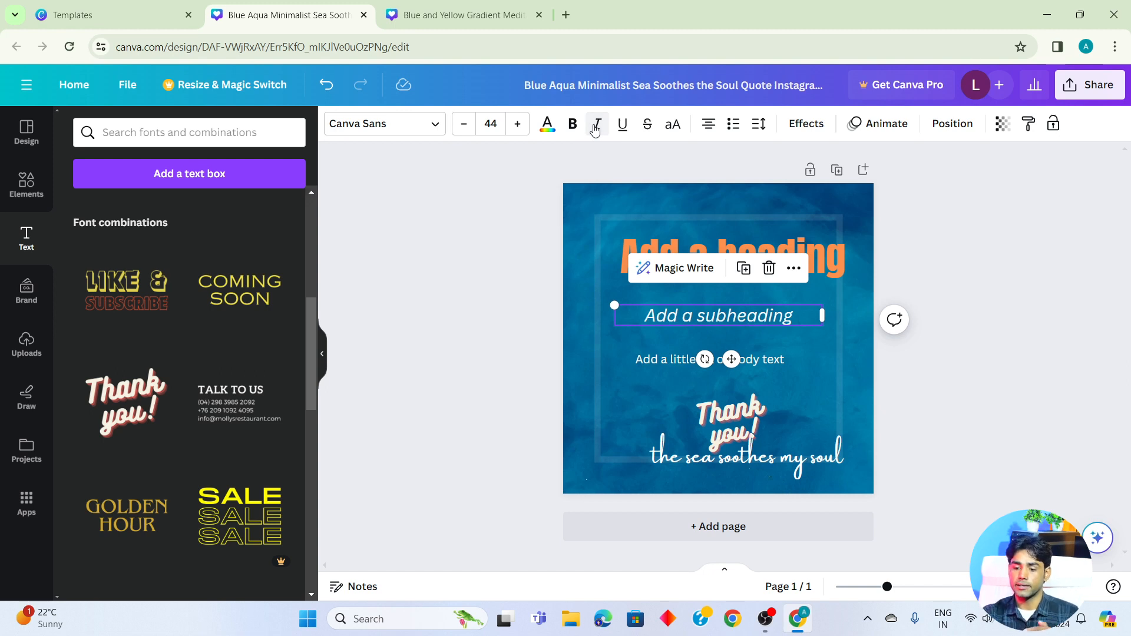
# - Try italic and underline formatting on the subheading, switching each one off again
pyautogui.click(596, 128)
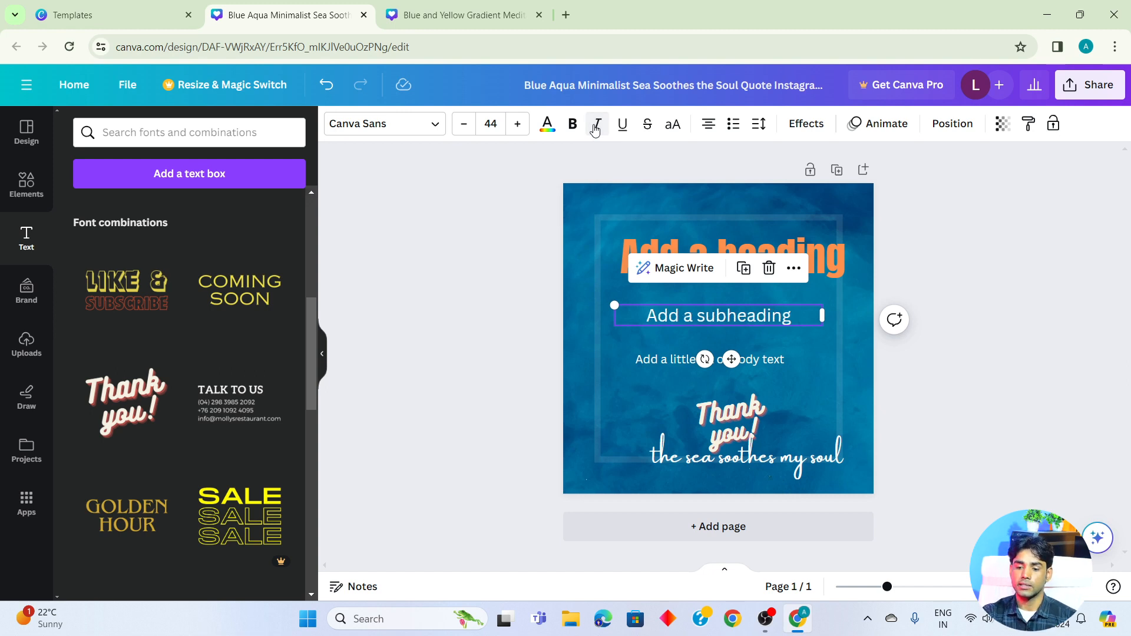
pyautogui.click(595, 130)
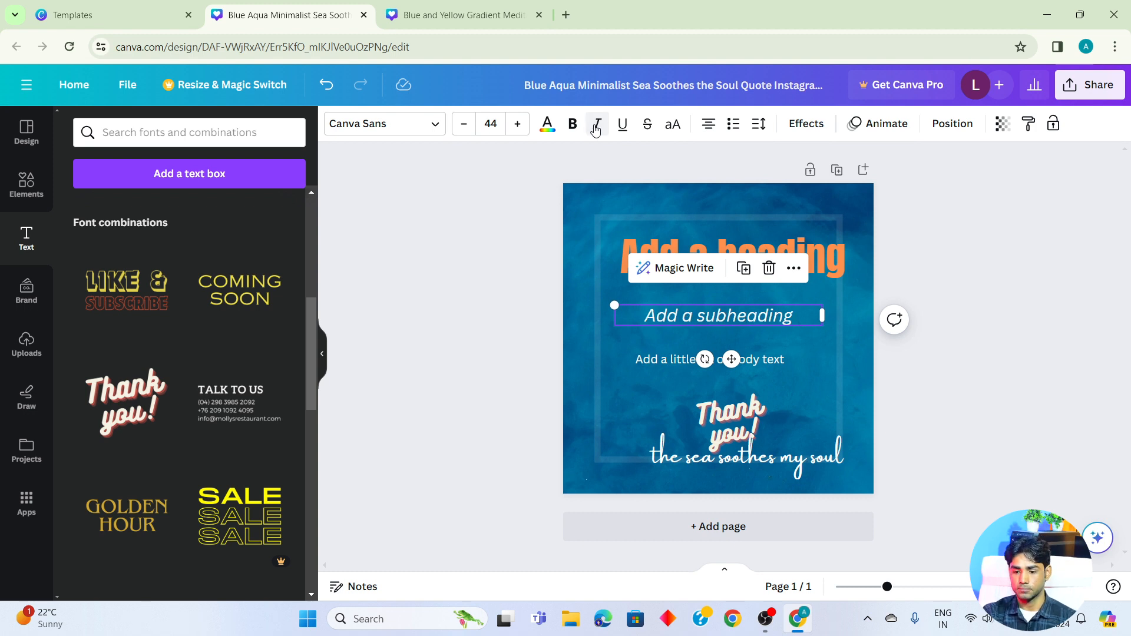
pyautogui.click(595, 129)
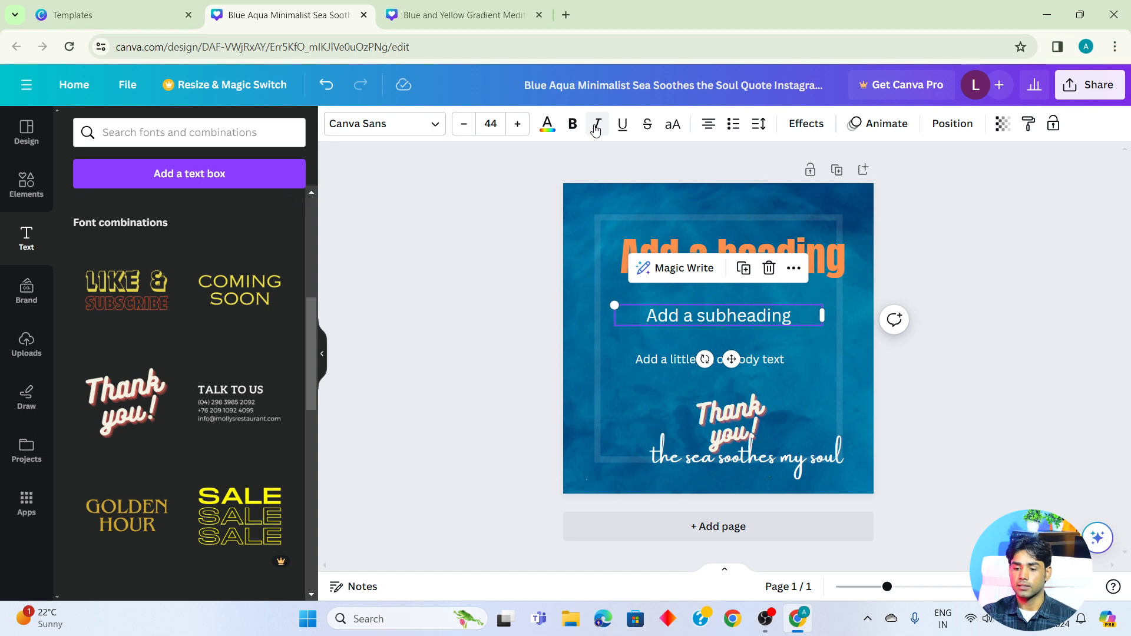
pyautogui.click(626, 128)
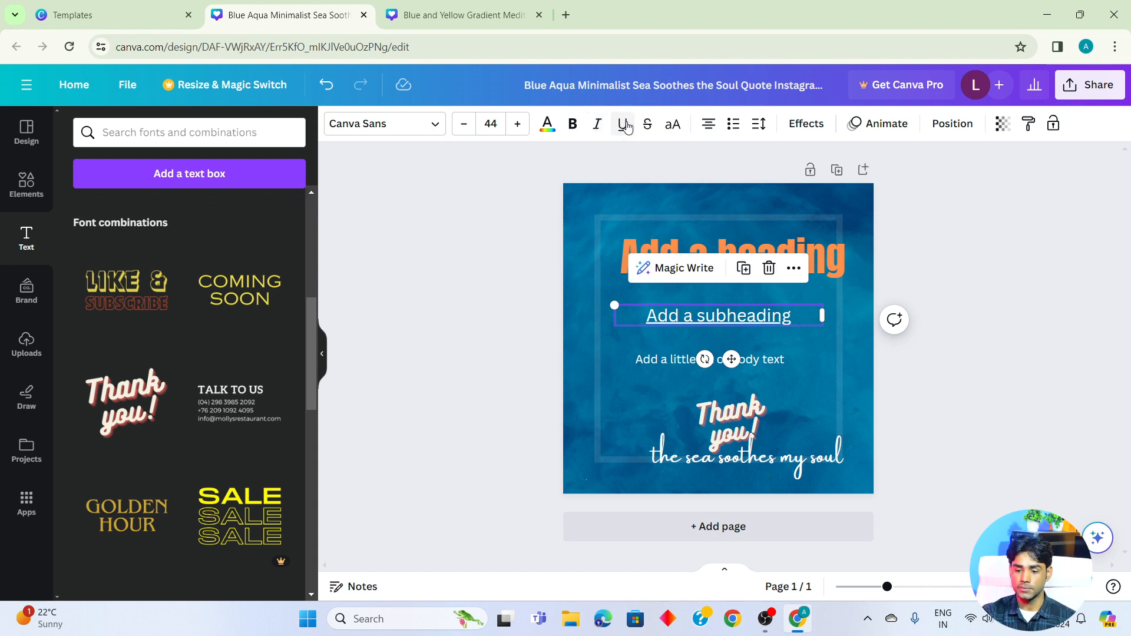
pyautogui.click(626, 128)
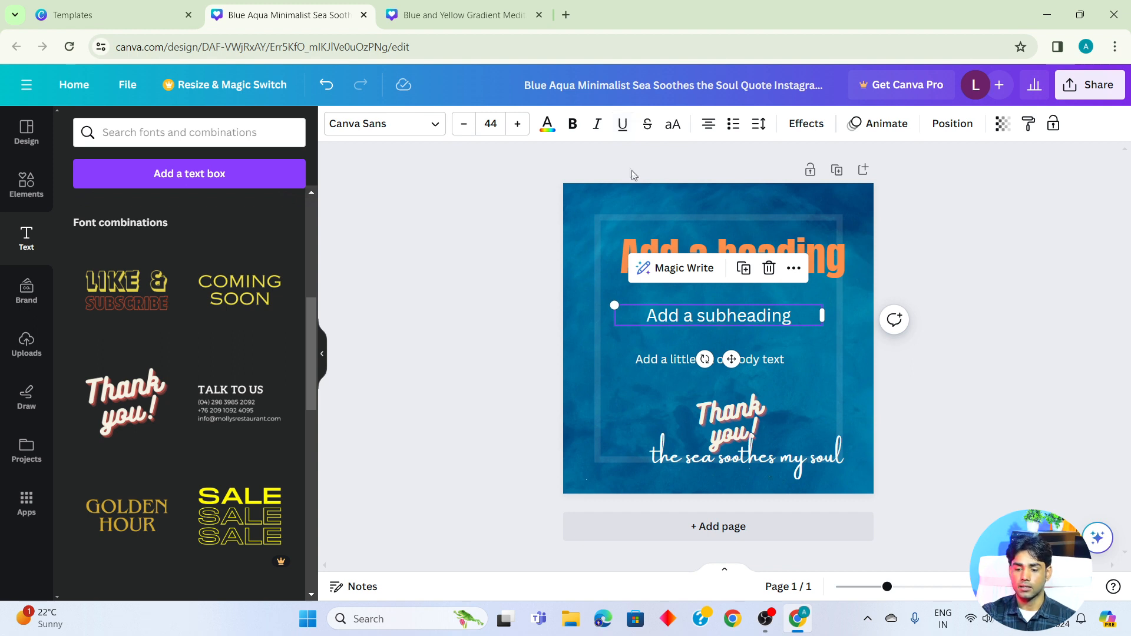
# - Strike through the subheading and enlarge it to a font size of about 54.9, repositioned beneath the heading
pyautogui.click(645, 129)
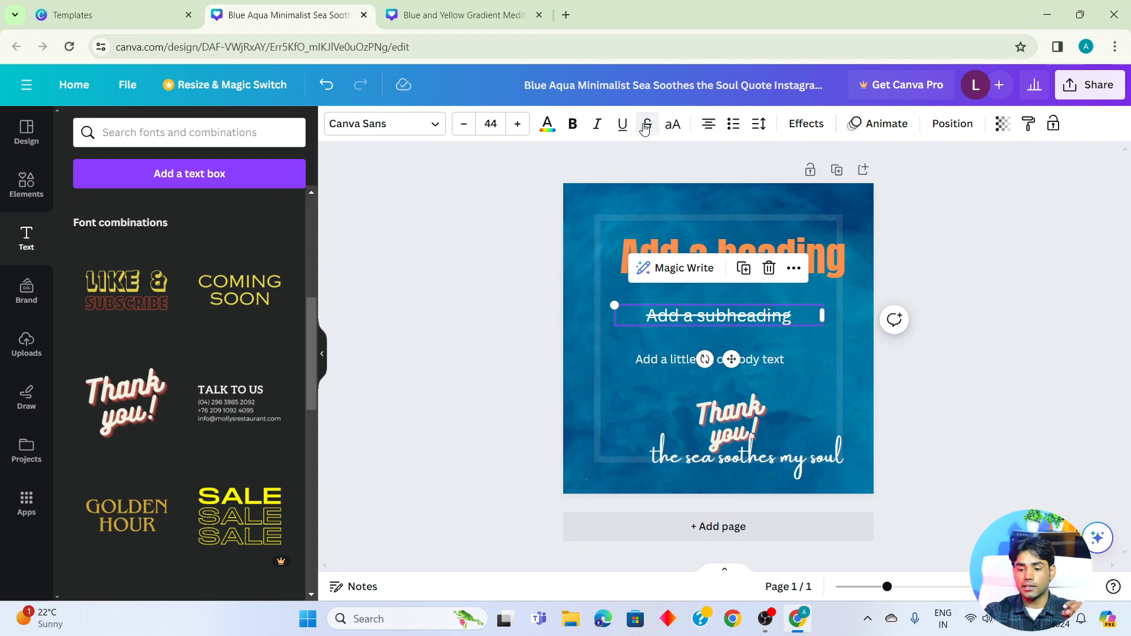
pyautogui.moveTo(614, 305); pyautogui.dragTo(563, 300)
pyautogui.moveTo(777, 317); pyautogui.dragTo(794, 321)
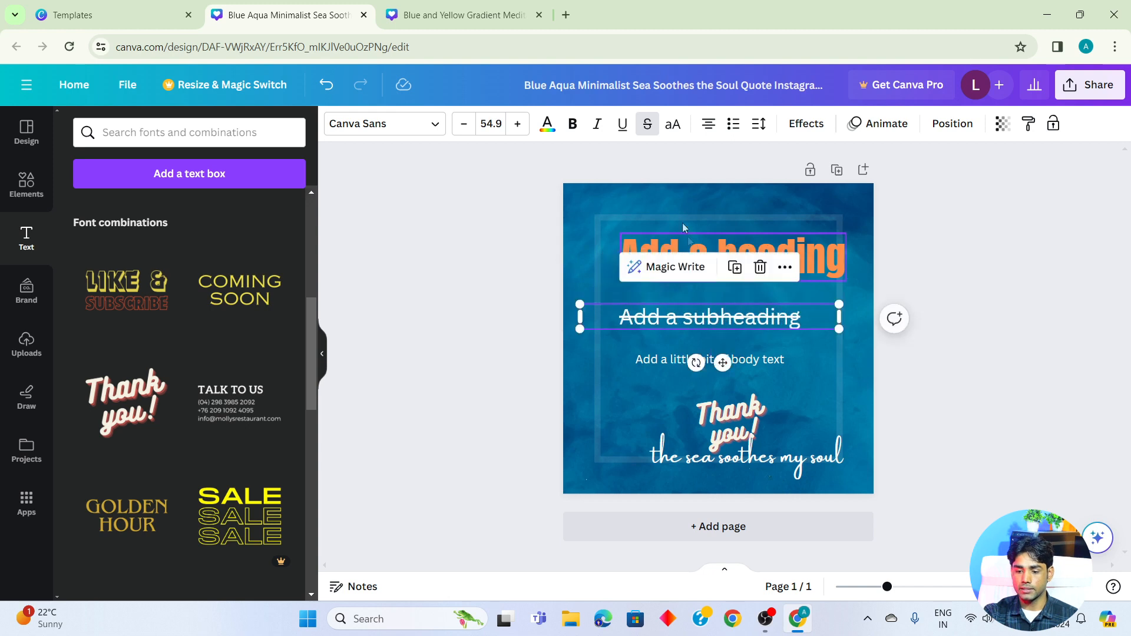
# - Remove the strikethrough from the subheading and enlarge the text to a font size of about 61.4
pyautogui.click(646, 130)
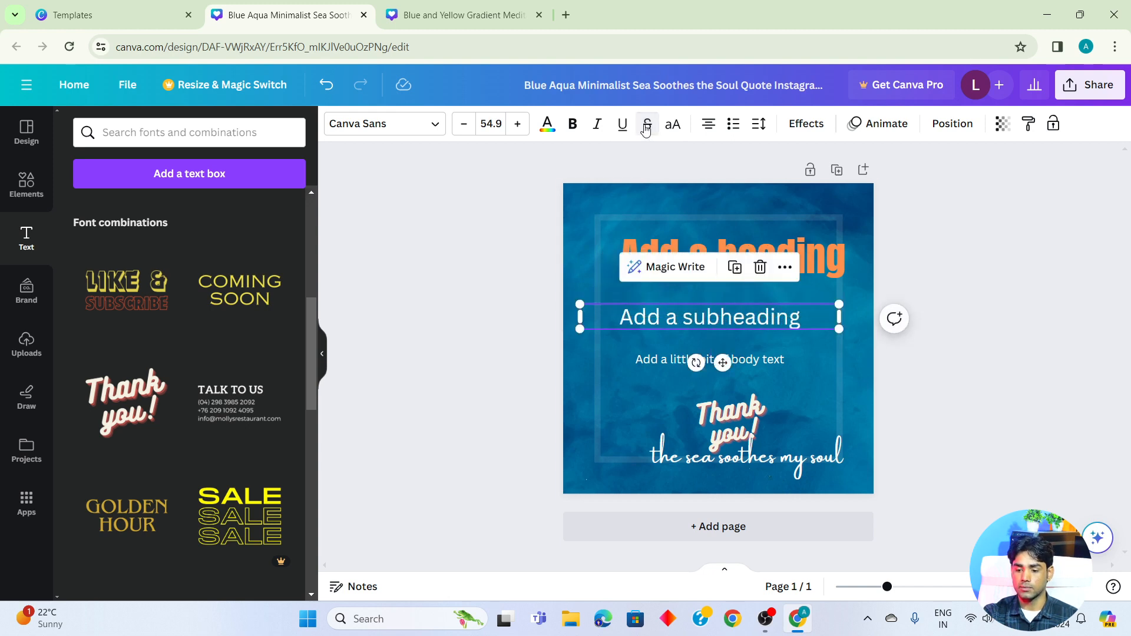
pyautogui.click(647, 130)
pyautogui.click(646, 130)
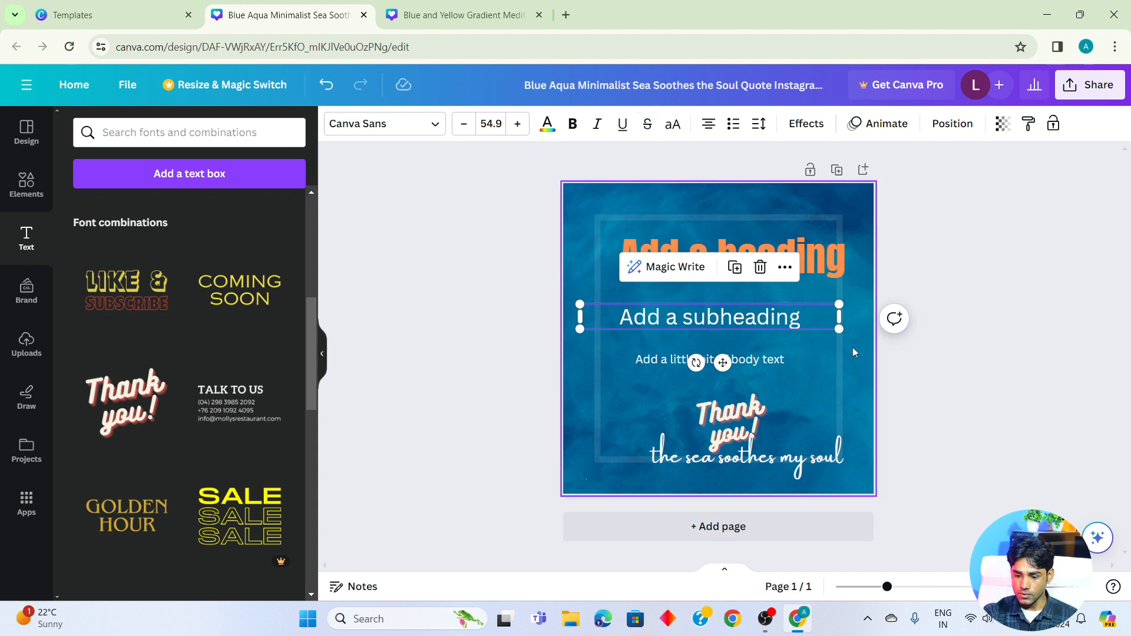
pyautogui.moveTo(839, 329); pyautogui.dragTo(870, 332)
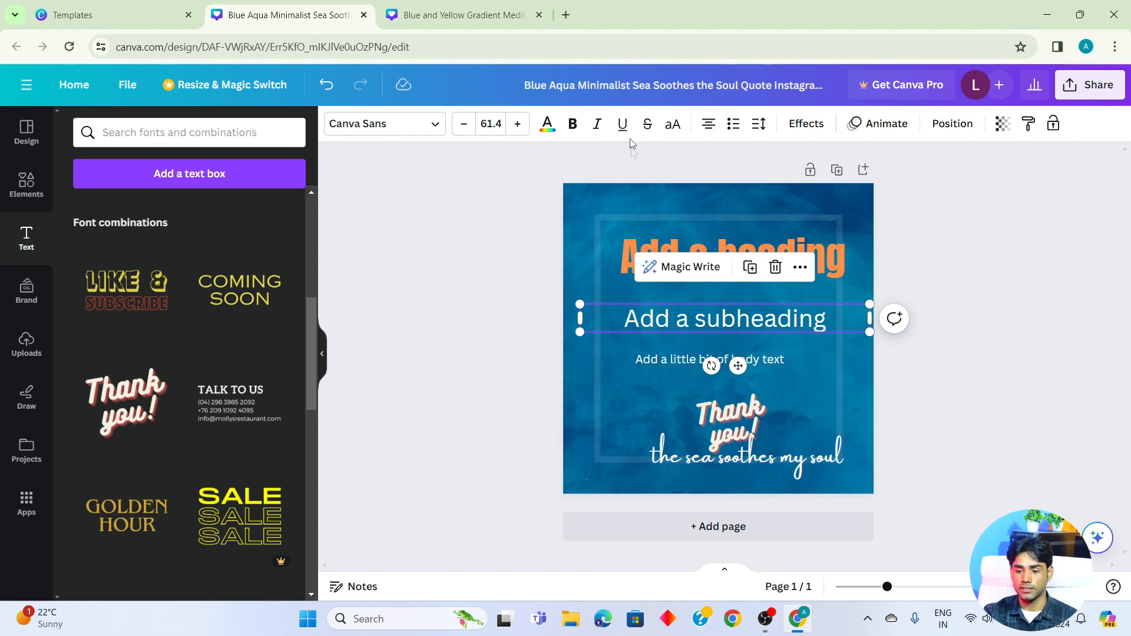
# - Try uppercase on the subheading, switch it off again, and keep the subheading selected
pyautogui.click(678, 126)
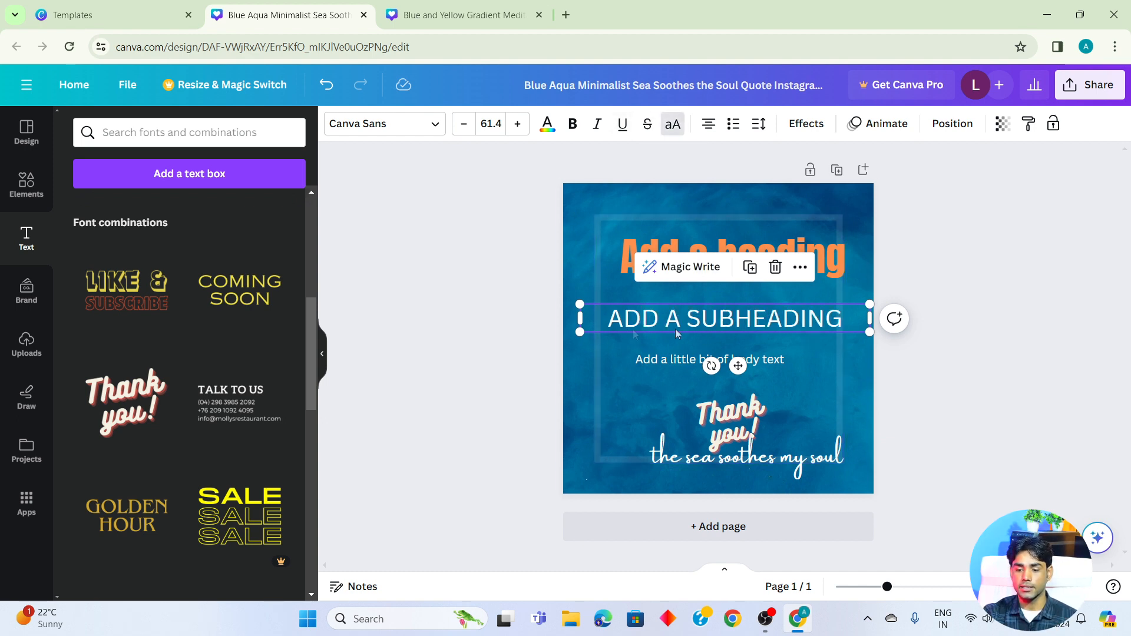
pyautogui.click(672, 124)
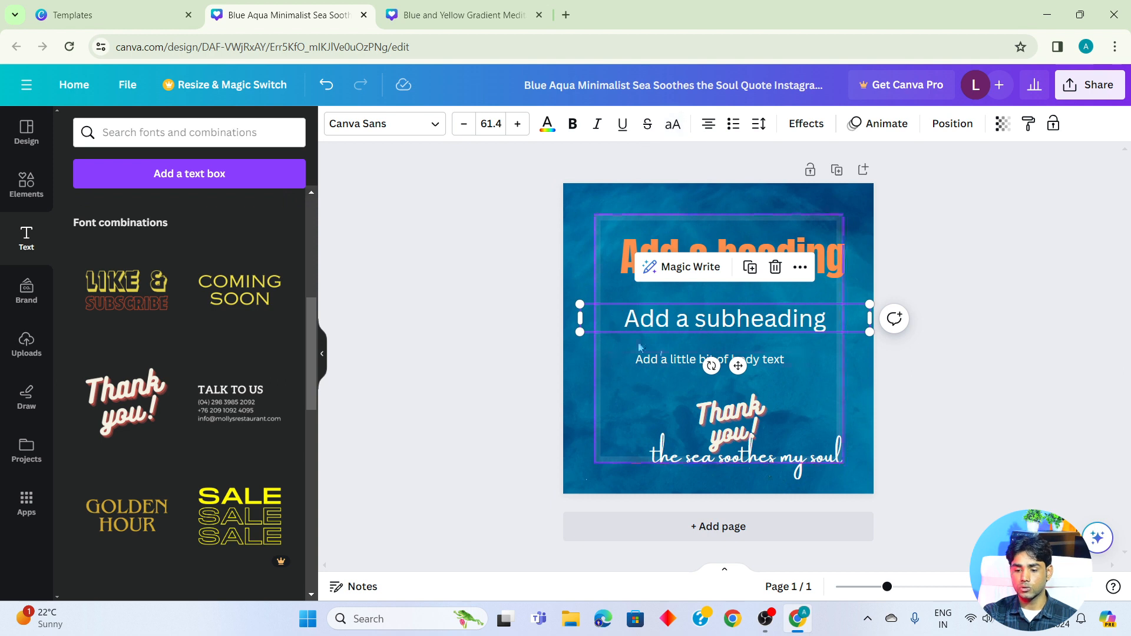
pyautogui.click(928, 263)
pyautogui.click(757, 320)
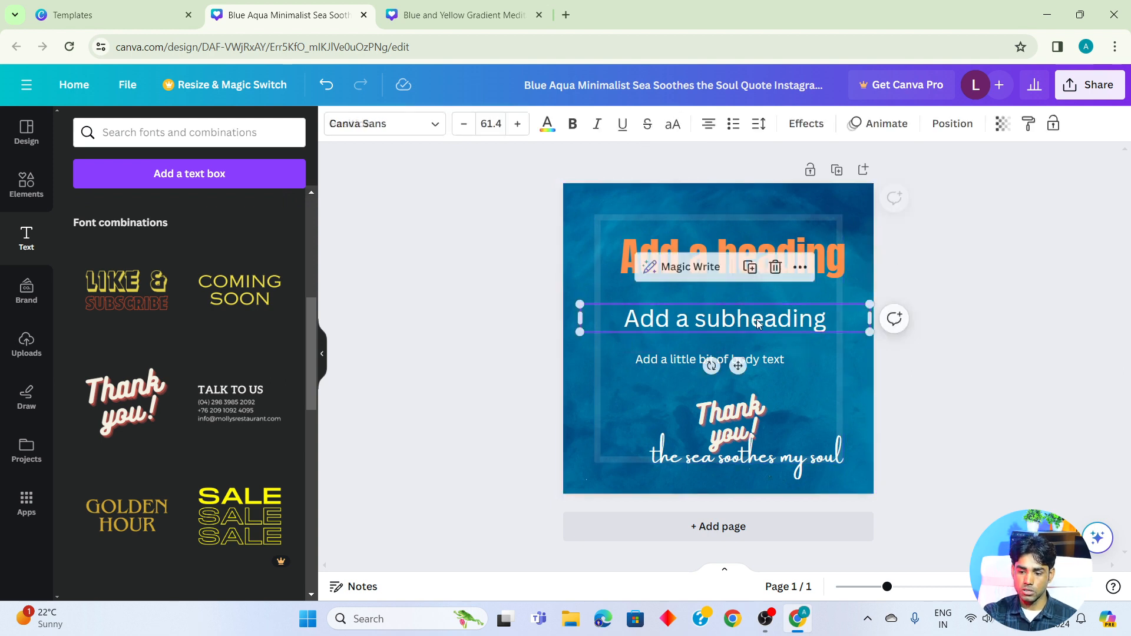
# - Cycle the subheading through the text alignment options, returning to centered alignment
pyautogui.click(709, 125)
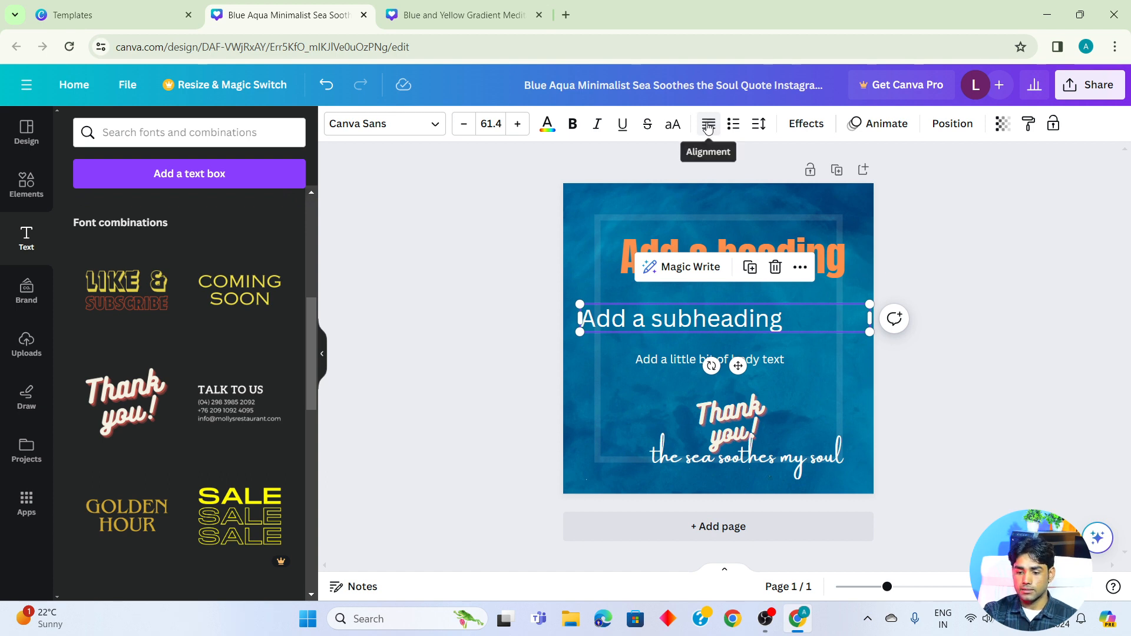
pyautogui.click(709, 125)
pyautogui.click(709, 127)
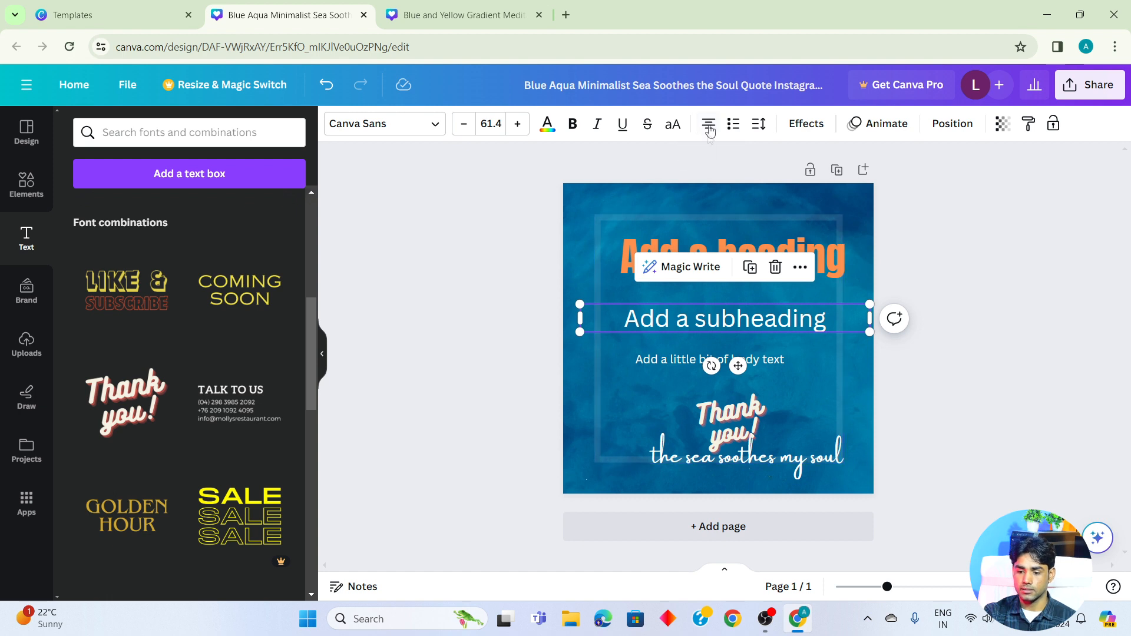
pyautogui.click(710, 126)
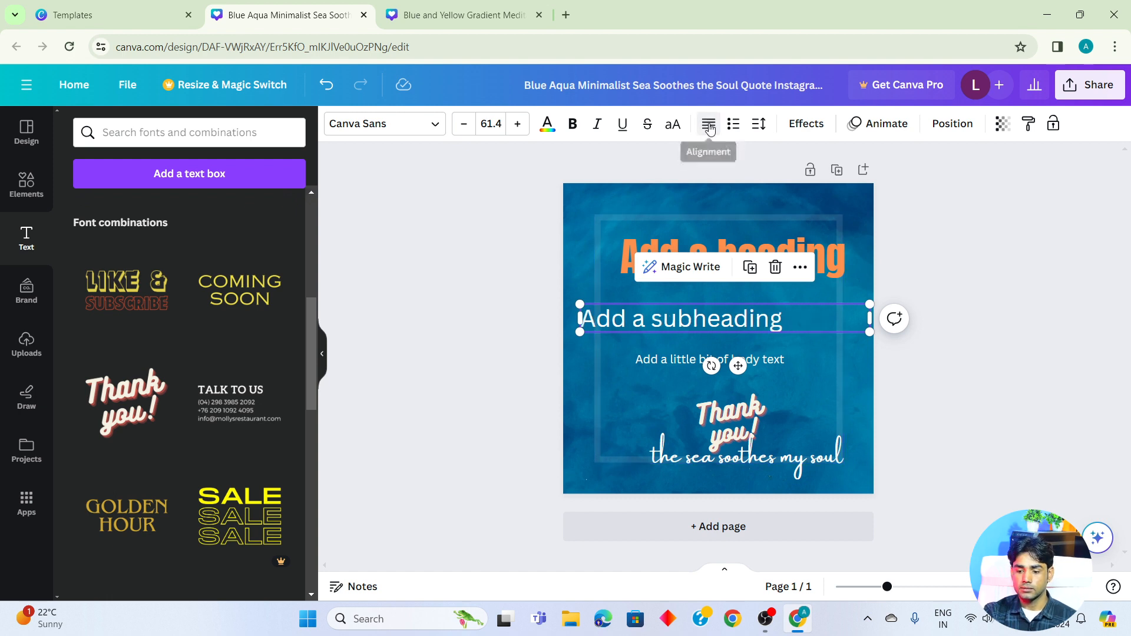
pyautogui.click(710, 128)
pyautogui.click(710, 129)
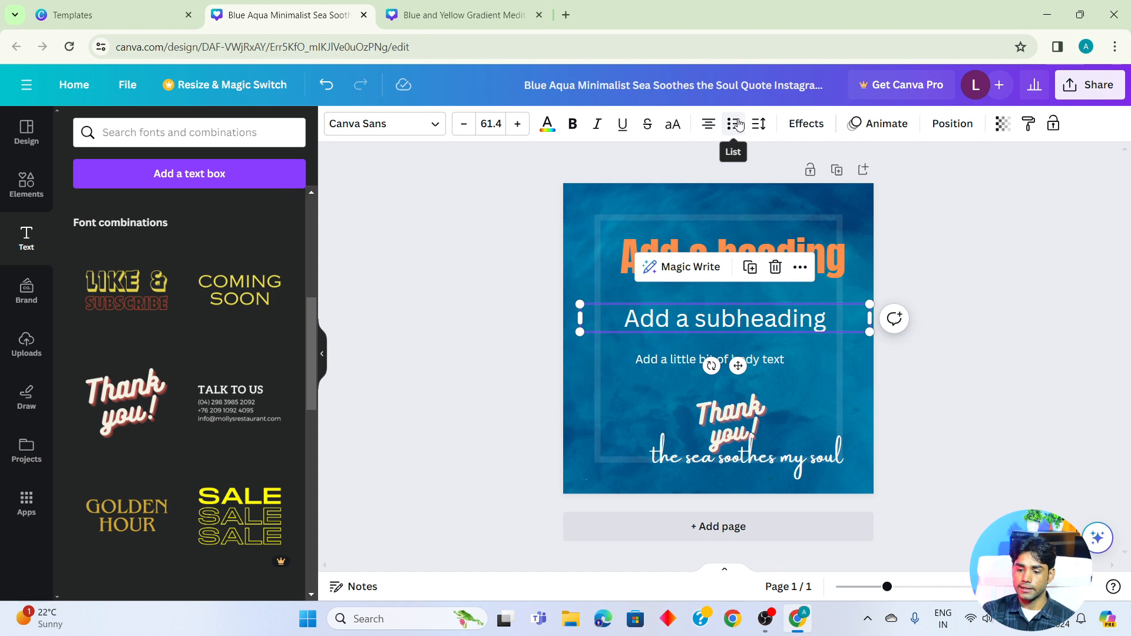
# - Format the subheading as a numbered list after trying bullets, and widen its letter spacing to about 252
pyautogui.click(736, 124)
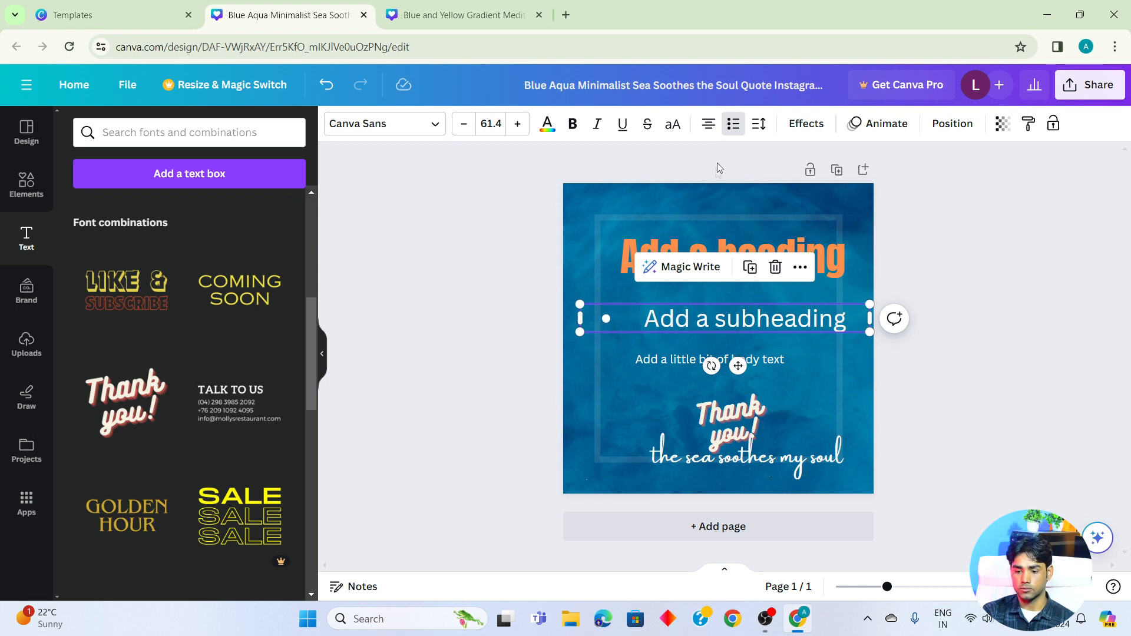
pyautogui.click(732, 125)
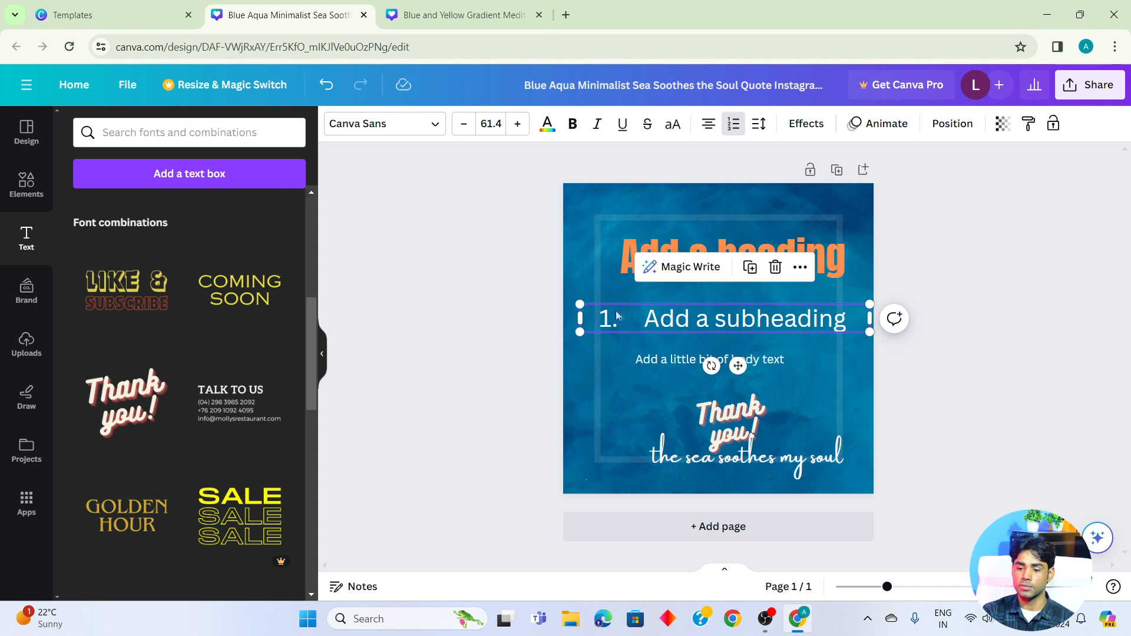
pyautogui.click(764, 124)
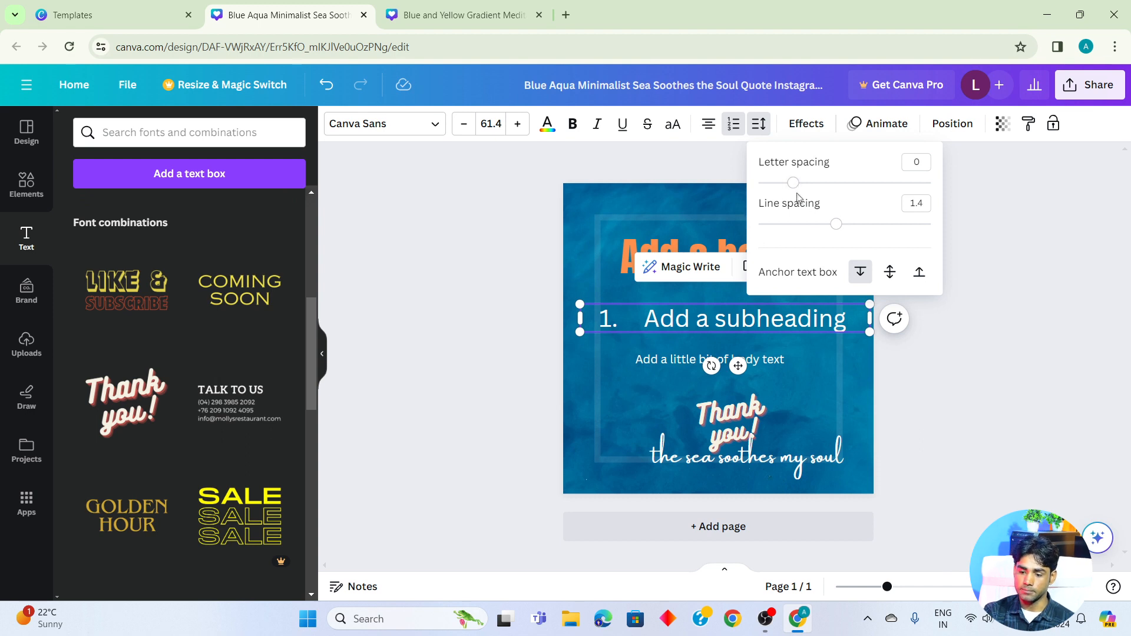
pyautogui.moveTo(794, 186); pyautogui.dragTo(894, 184)
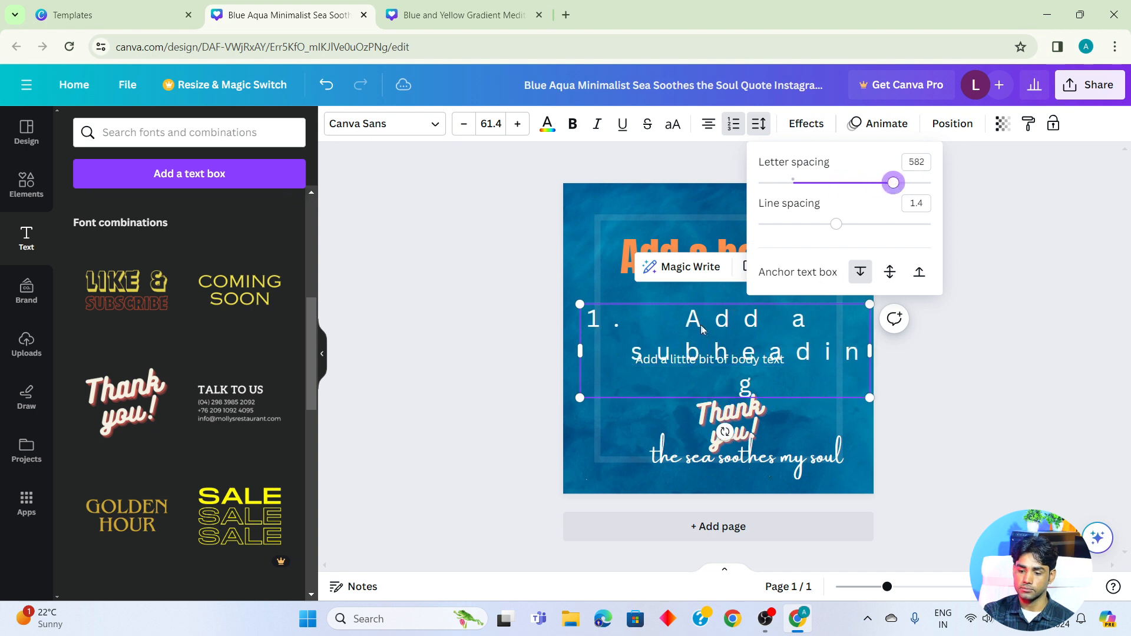
pyautogui.moveTo(892, 184); pyautogui.dragTo(836, 183)
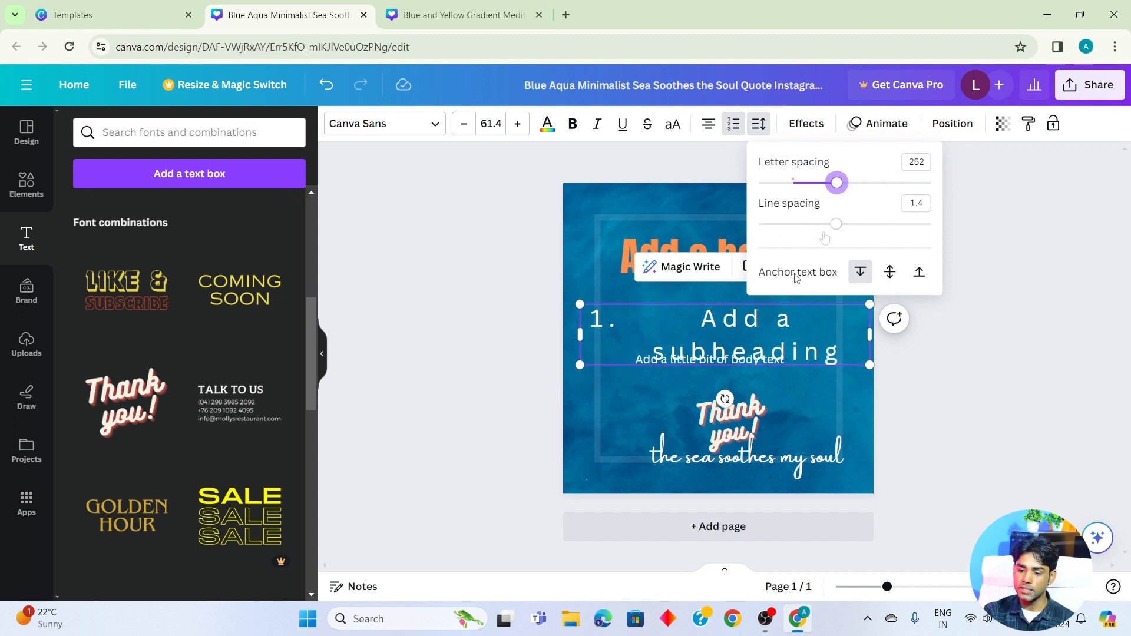
# - Delete the body text line and move the subheading up, horizontally centered beneath the heading
pyautogui.click(749, 365)
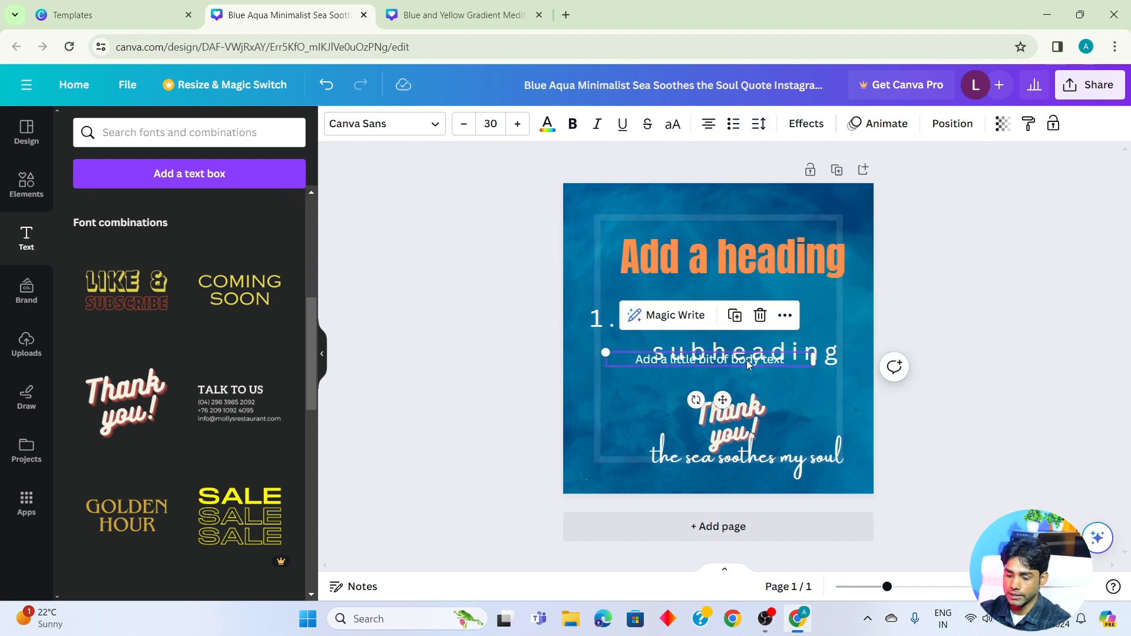
pyautogui.press('Delete')
pyautogui.click(749, 305)
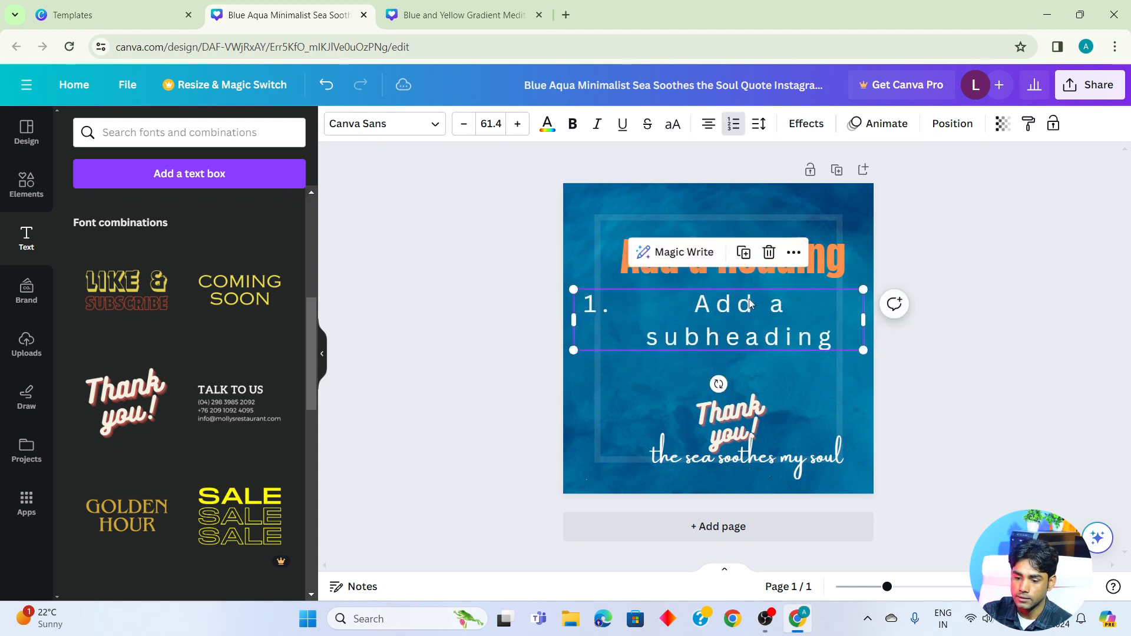
# - Increase the subheading's line spacing to about 1.98 and remove its numbered list formatting
pyautogui.click(759, 124)
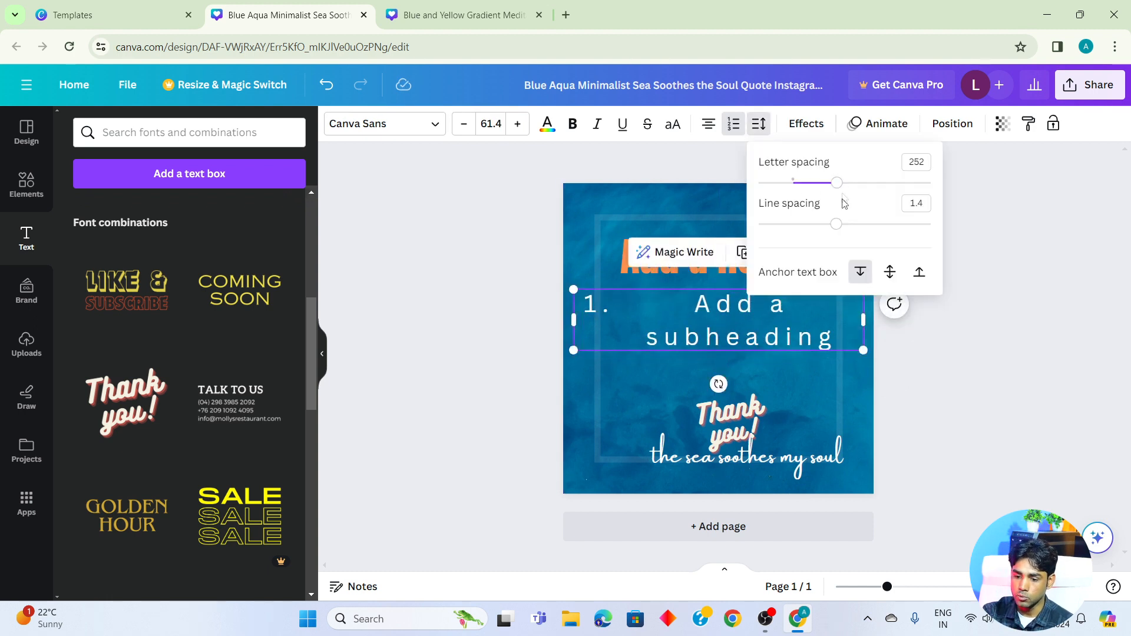
pyautogui.moveTo(837, 226); pyautogui.dragTo(887, 230)
pyautogui.click(823, 414)
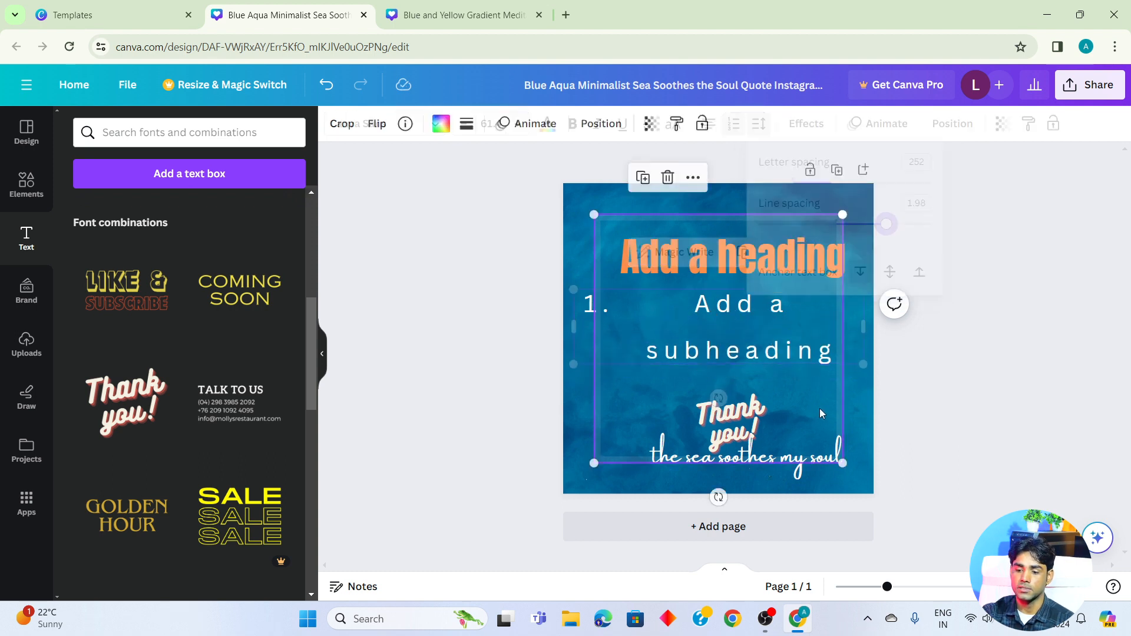
pyautogui.click(761, 322)
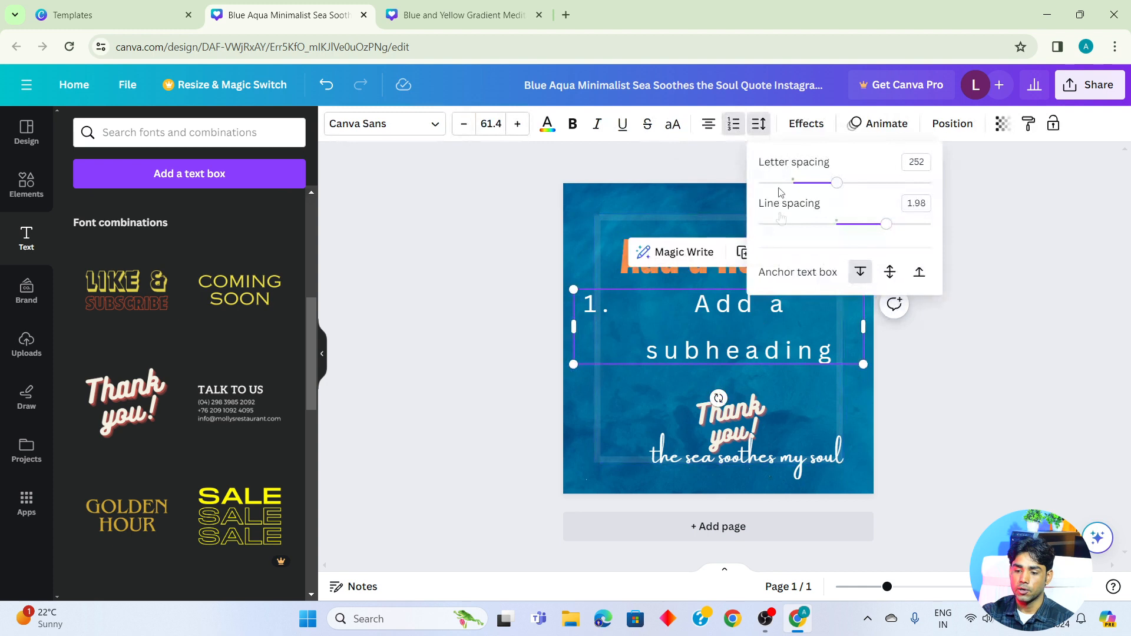
pyautogui.click(761, 127)
pyautogui.click(733, 123)
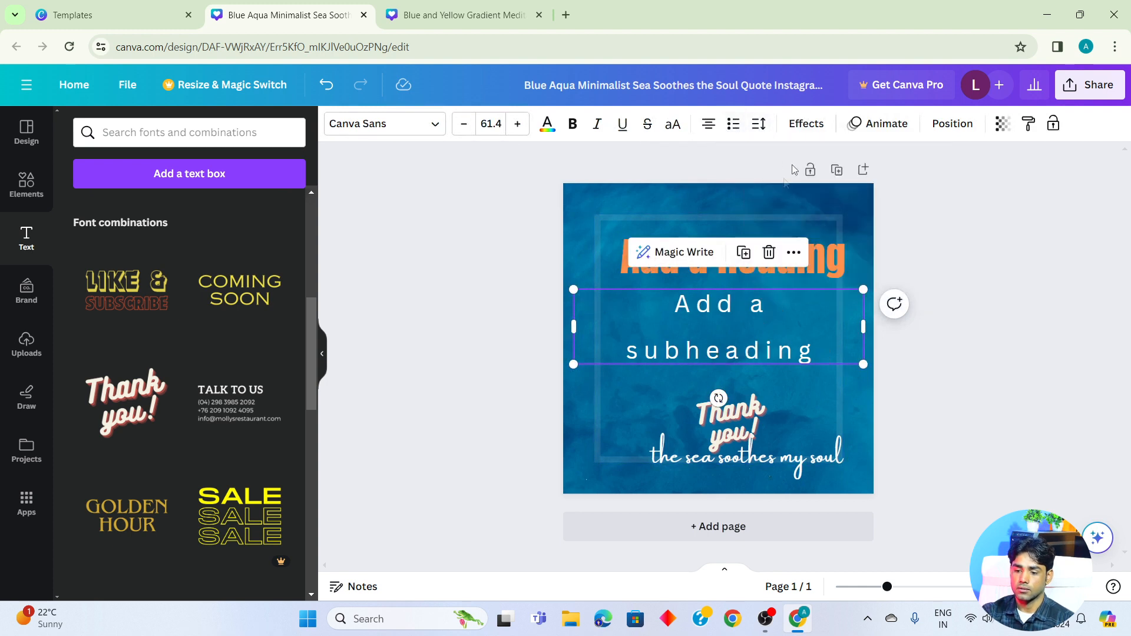
# - Try the Shadow, Lift, Splice, Hollow, Glitch and Neon text effects on the subheading, and reset the style to None
pyautogui.click(806, 125)
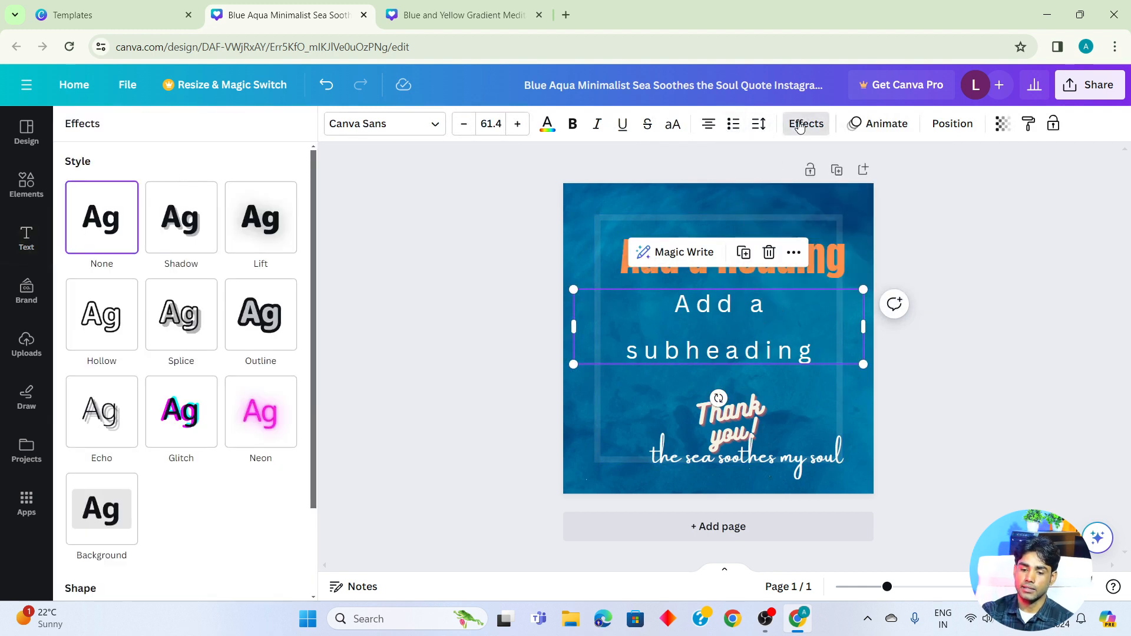
pyautogui.click(176, 229)
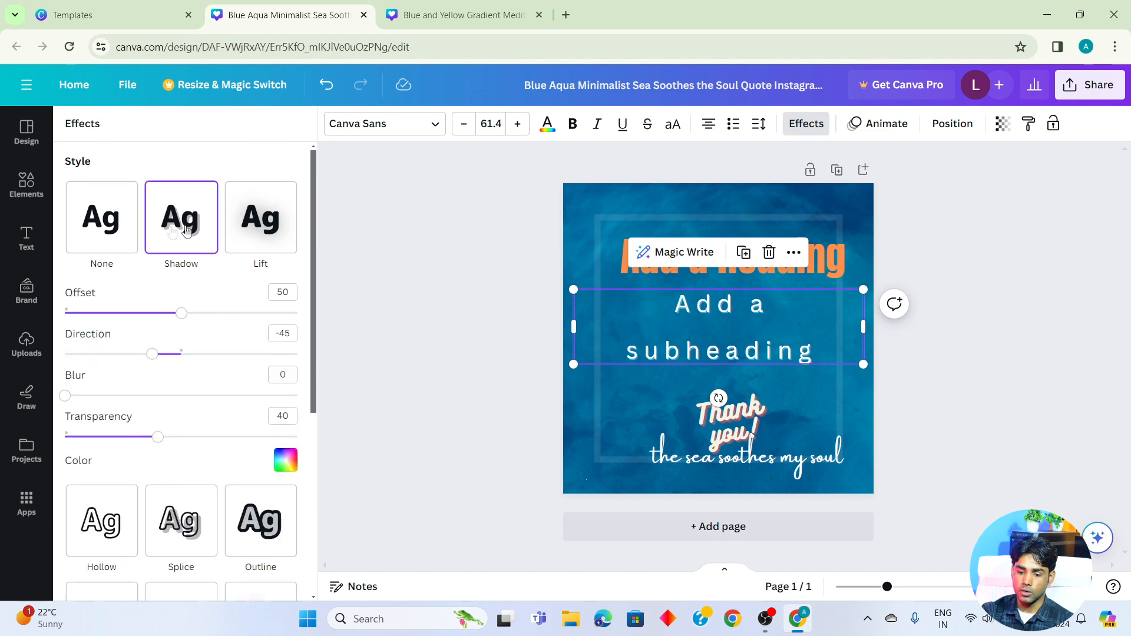
pyautogui.click(254, 228)
pyautogui.click(185, 370)
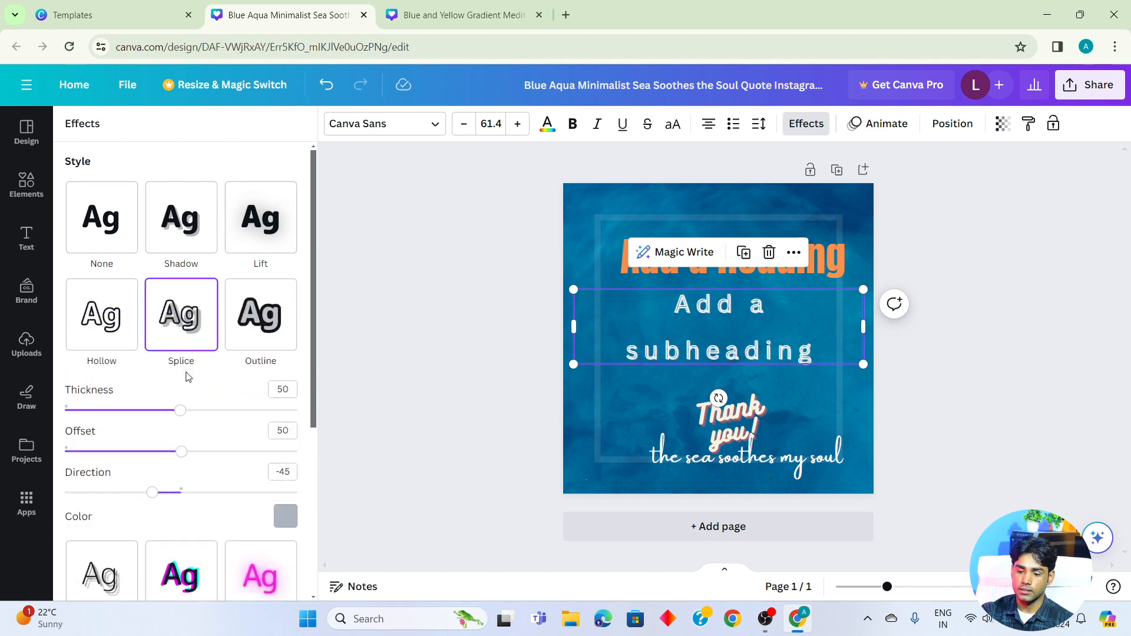
pyautogui.click(111, 323)
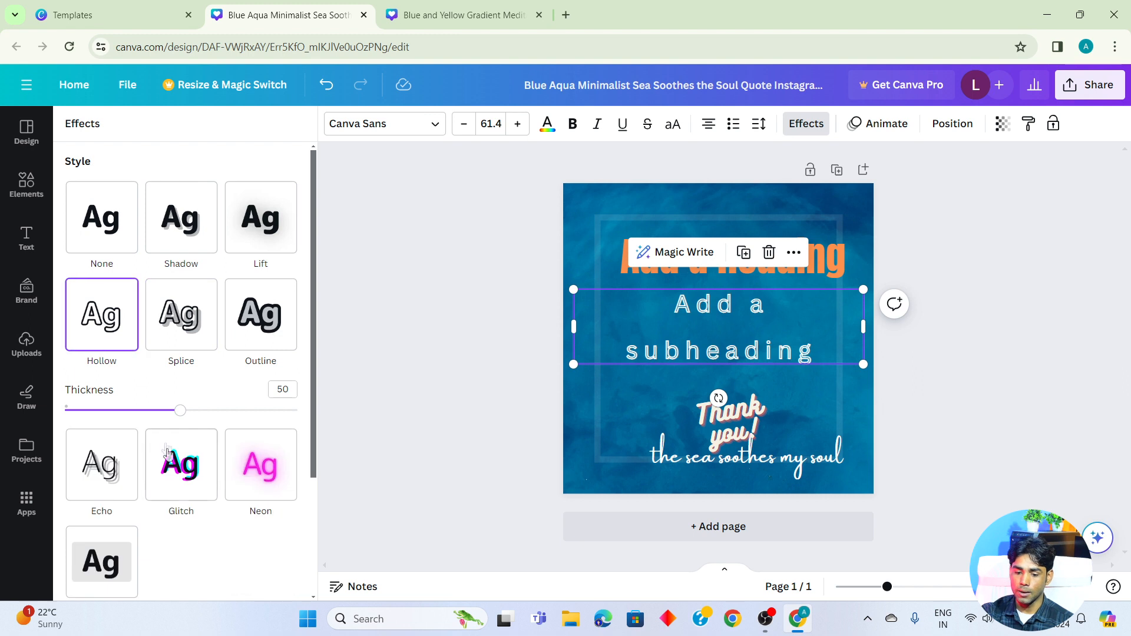
pyautogui.click(167, 451)
pyautogui.click(266, 424)
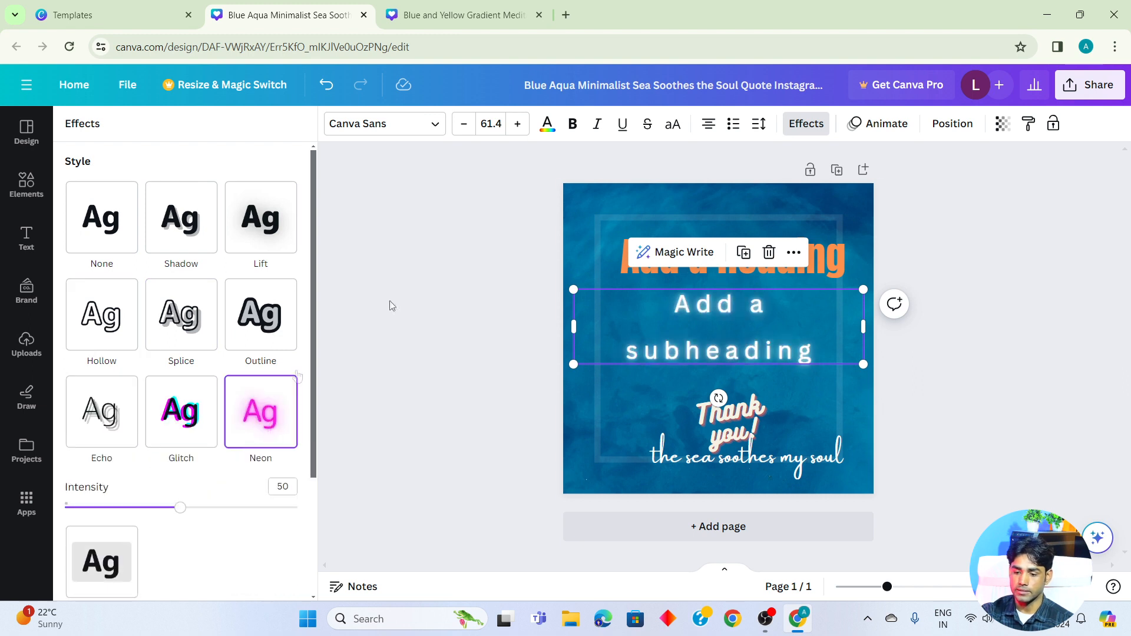
pyautogui.click(792, 120)
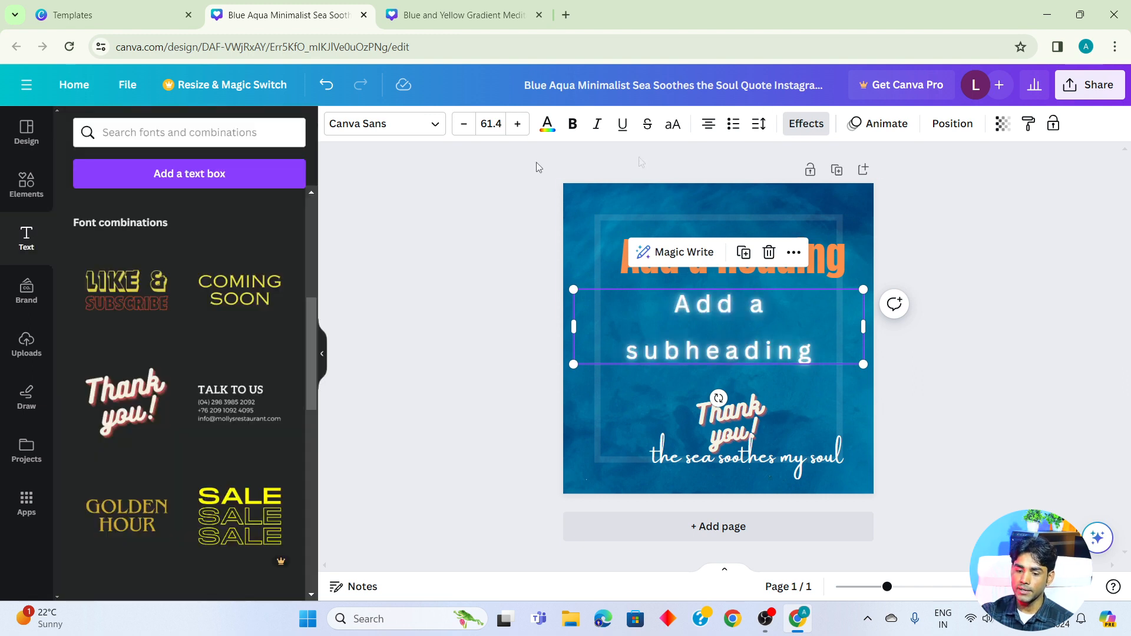
pyautogui.click(805, 124)
pyautogui.click(91, 228)
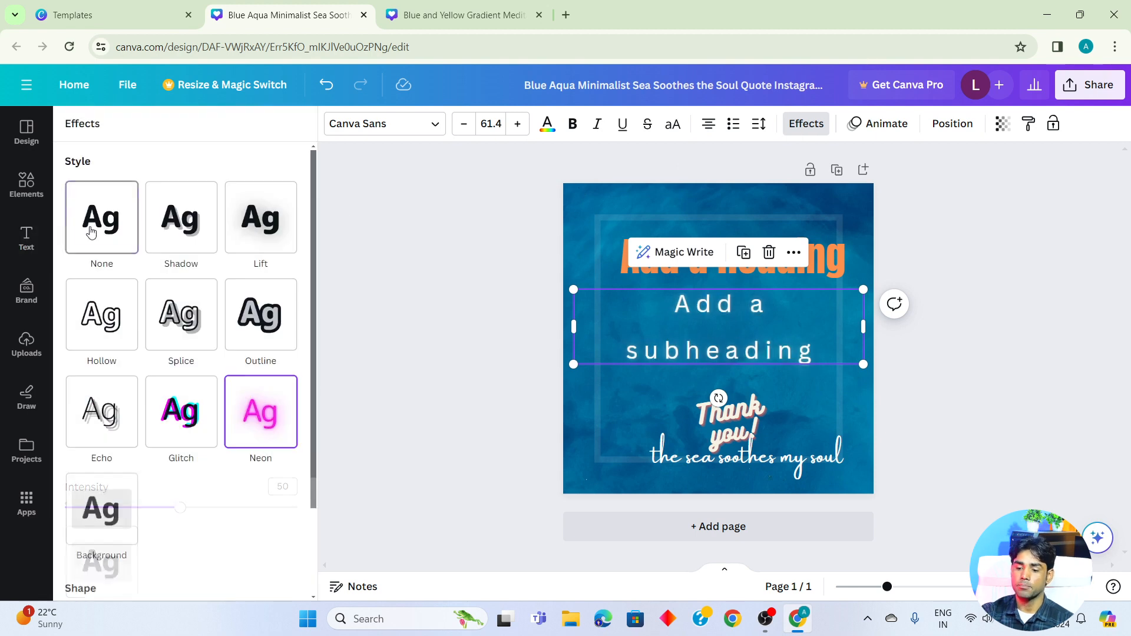
# - Preview the basic text animations on the subheading without applying one
pyautogui.click(877, 123)
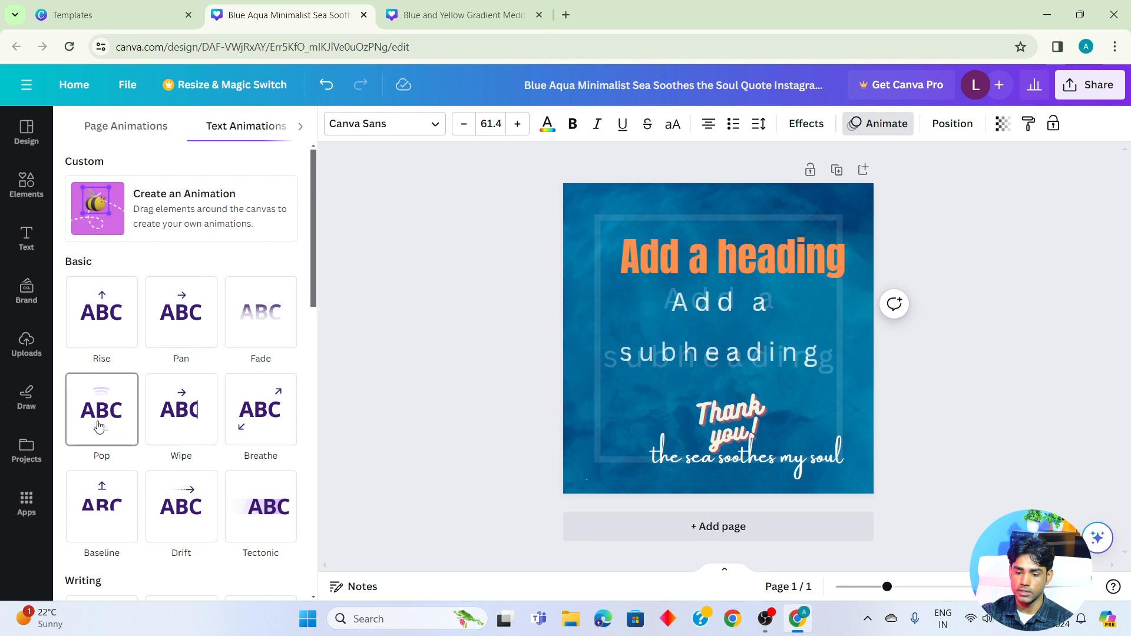
pyautogui.press('Escape')
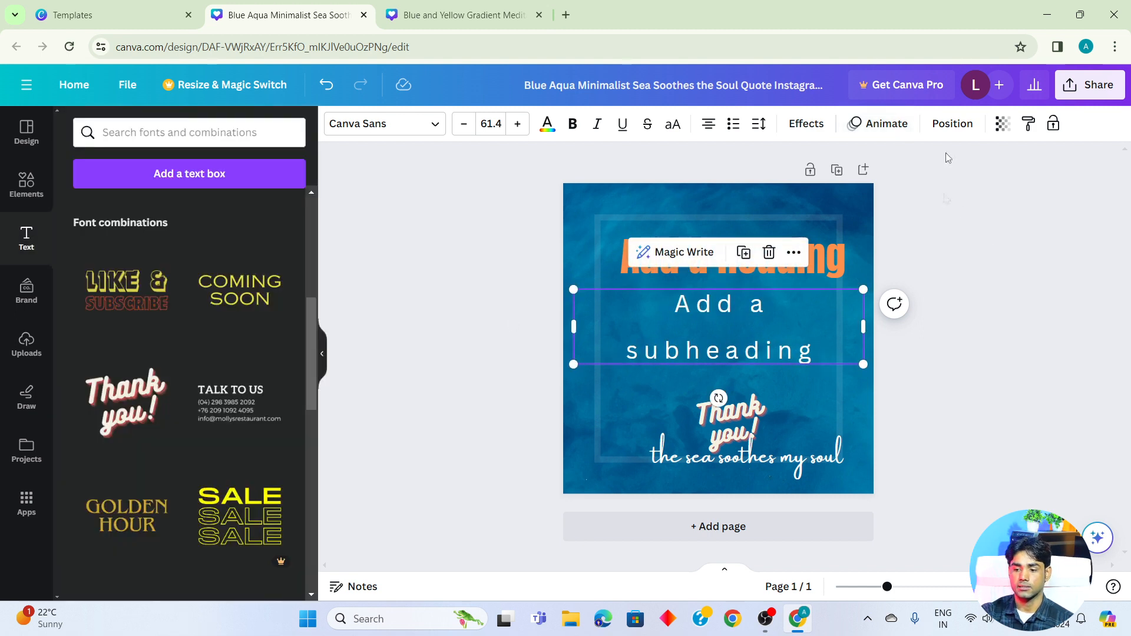
# - Try aligning the subheading to the page's top, middle, bottom and left edge
pyautogui.click(950, 125)
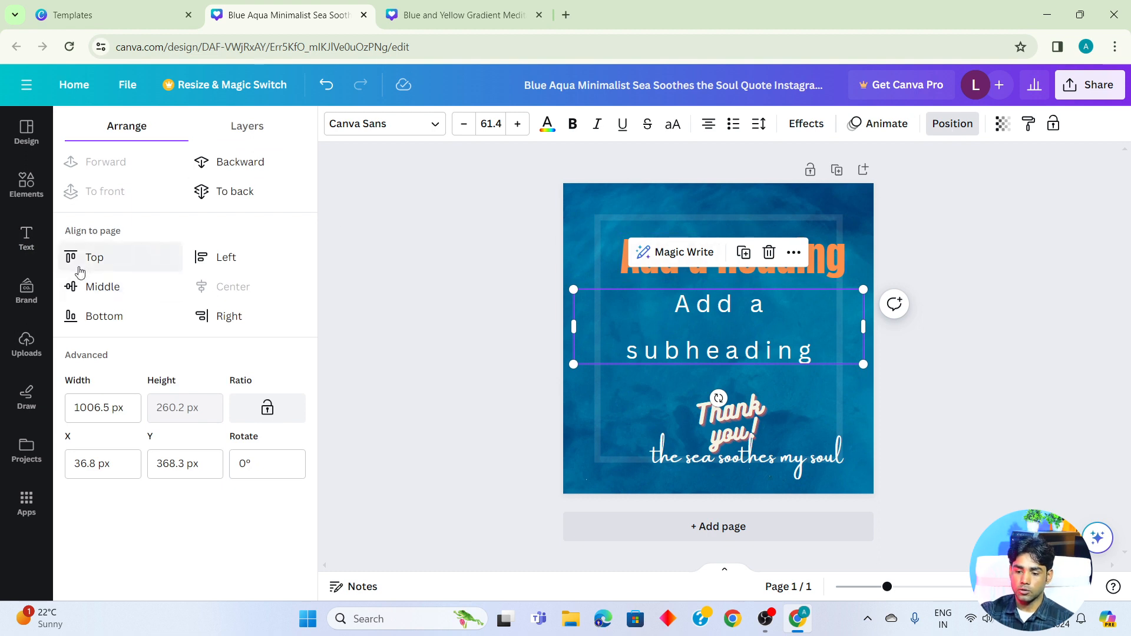
pyautogui.click(98, 262)
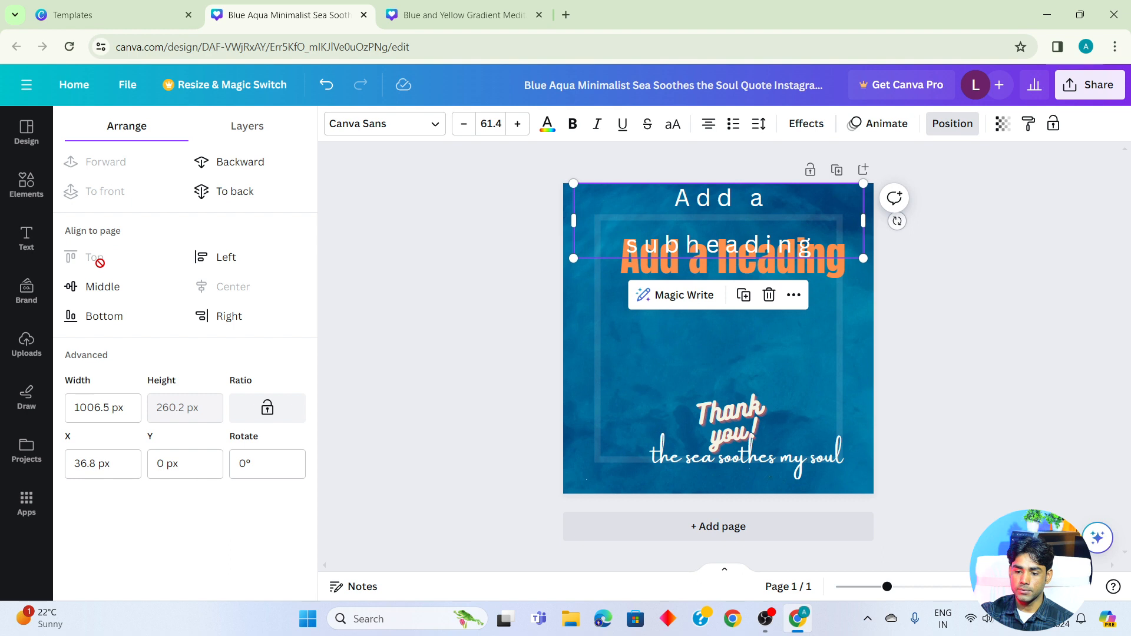
pyautogui.click(94, 295)
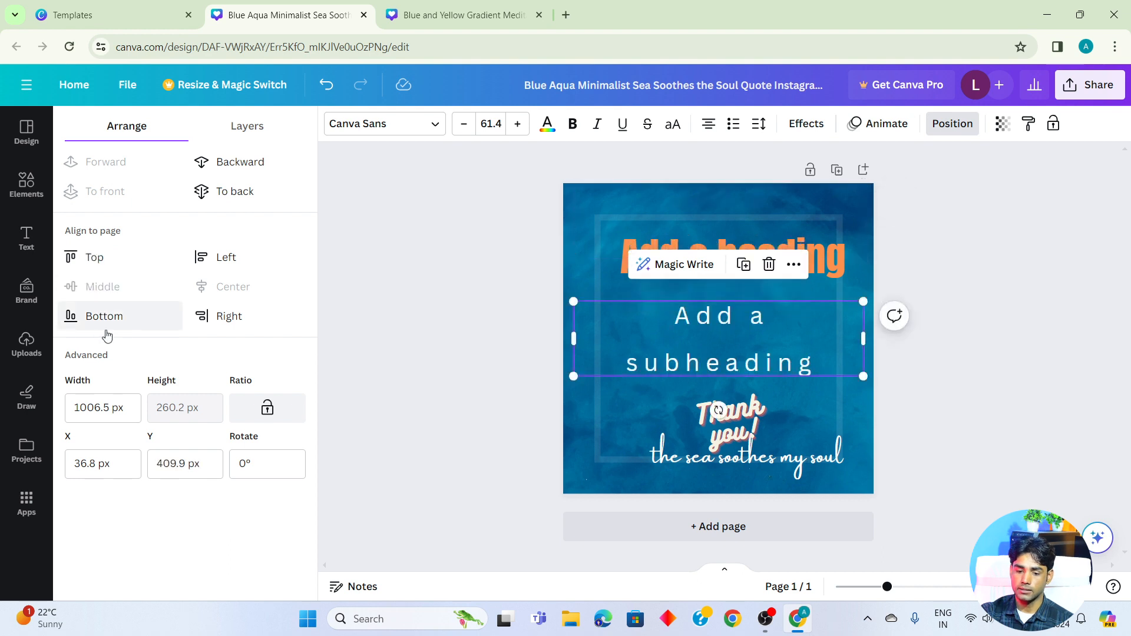
pyautogui.click(90, 322)
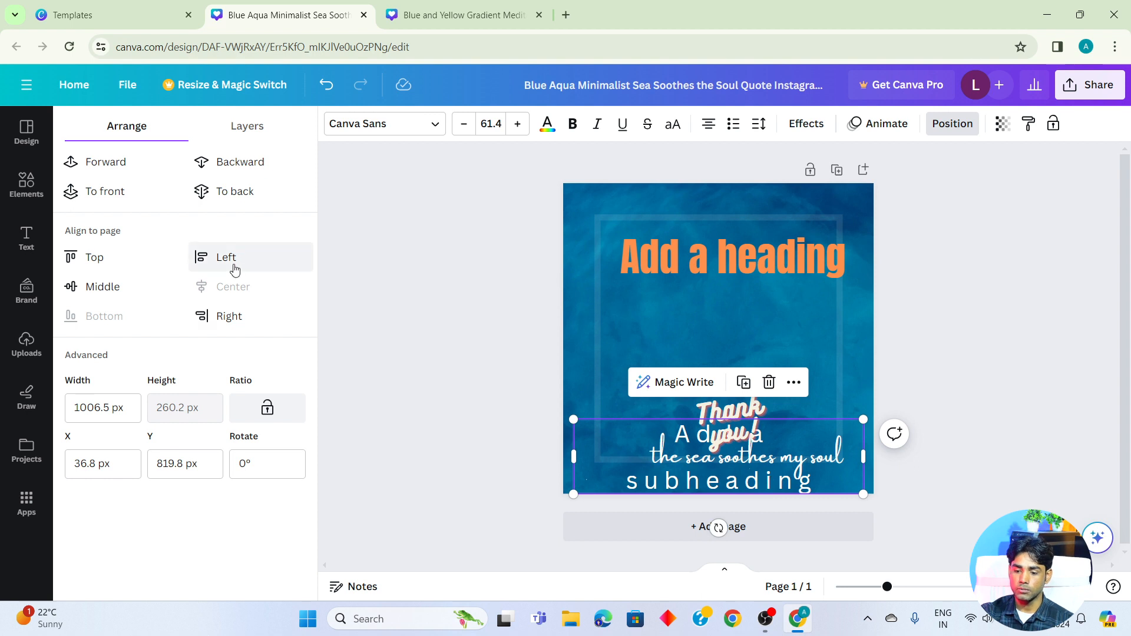
pyautogui.click(234, 267)
# - Move the subheading up below the heading and shrink it to about half its size, and select the heading
pyautogui.moveTo(727, 458); pyautogui.dragTo(706, 323)
pyautogui.moveTo(845, 297); pyautogui.dragTo(701, 334)
pyautogui.click(662, 358)
pyautogui.click(737, 269)
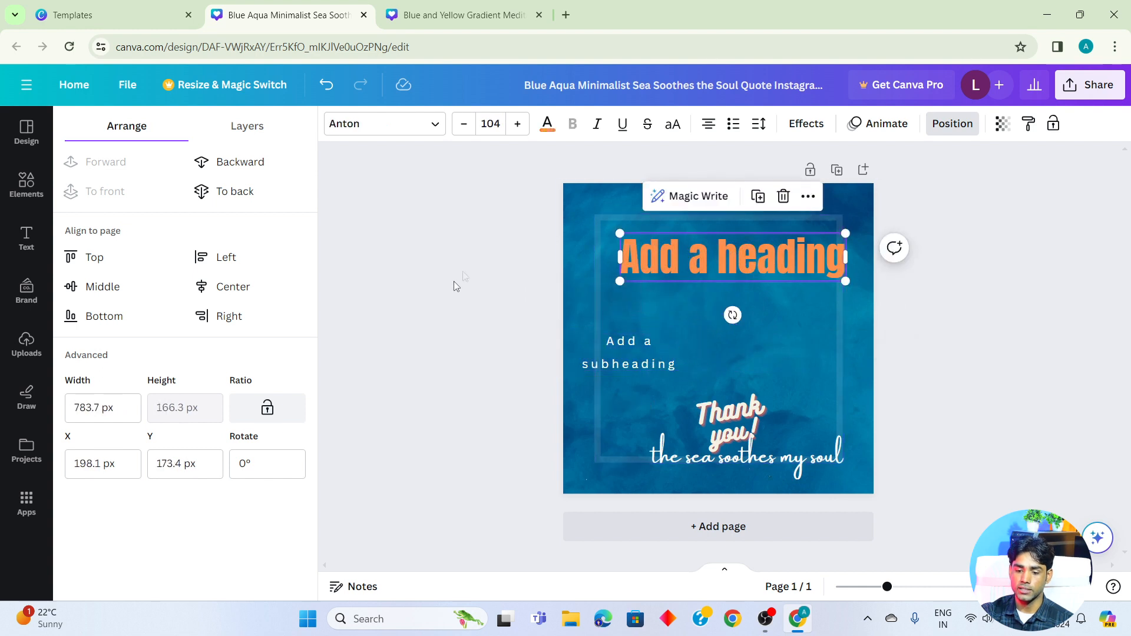
# - Try aligning the heading to the page's left edge, center and right edge
pyautogui.click(219, 258)
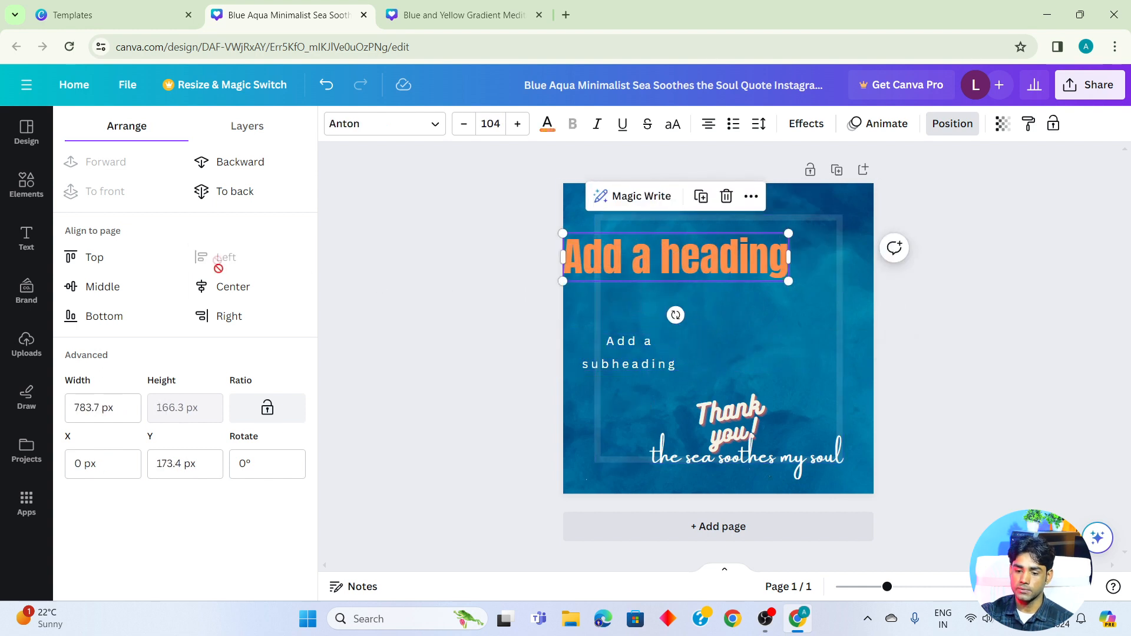
pyautogui.click(227, 288)
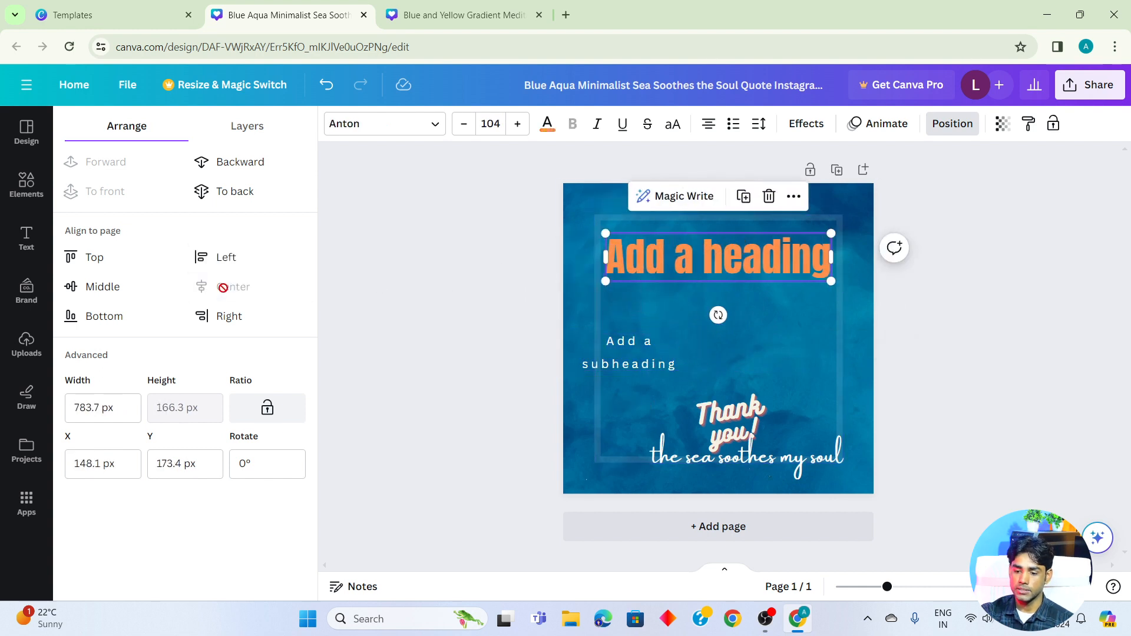
pyautogui.click(224, 319)
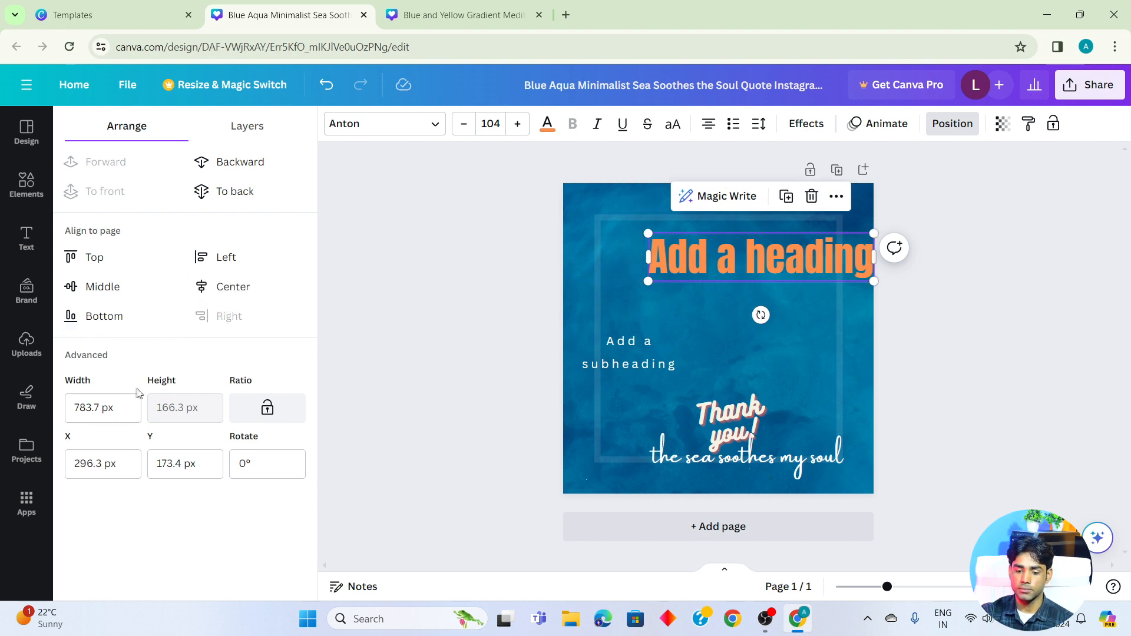
# - Set the heading's width to 200 px, then move it near the page's upper edge and enlarge it to about 723 px wide
pyautogui.moveTo(102, 411); pyautogui.dragTo(73, 405)
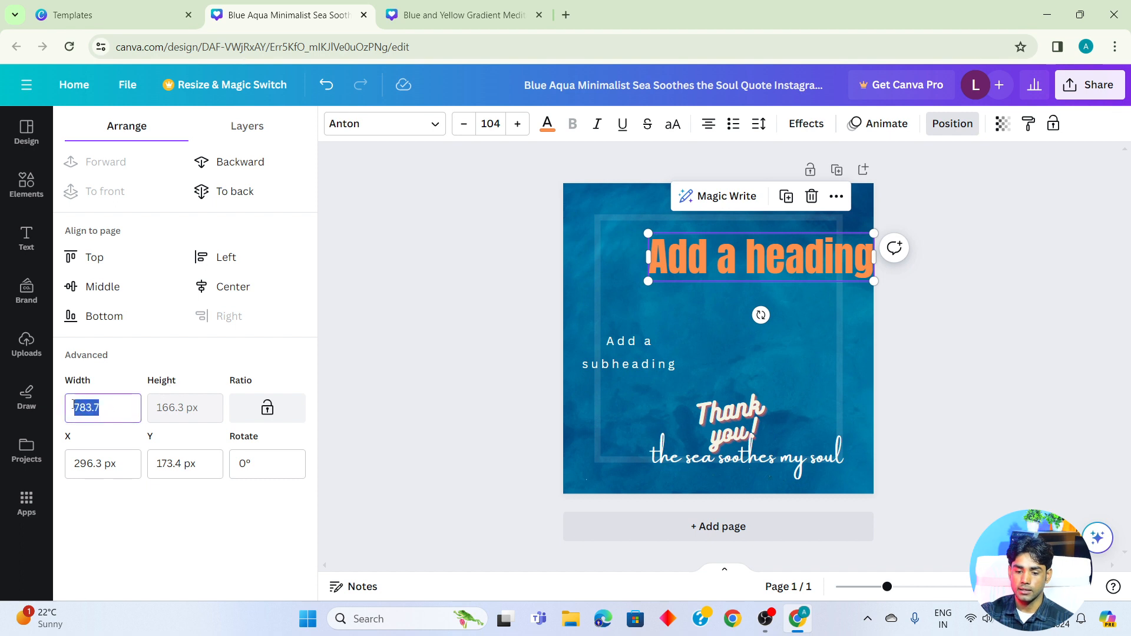
pyautogui.write('200')
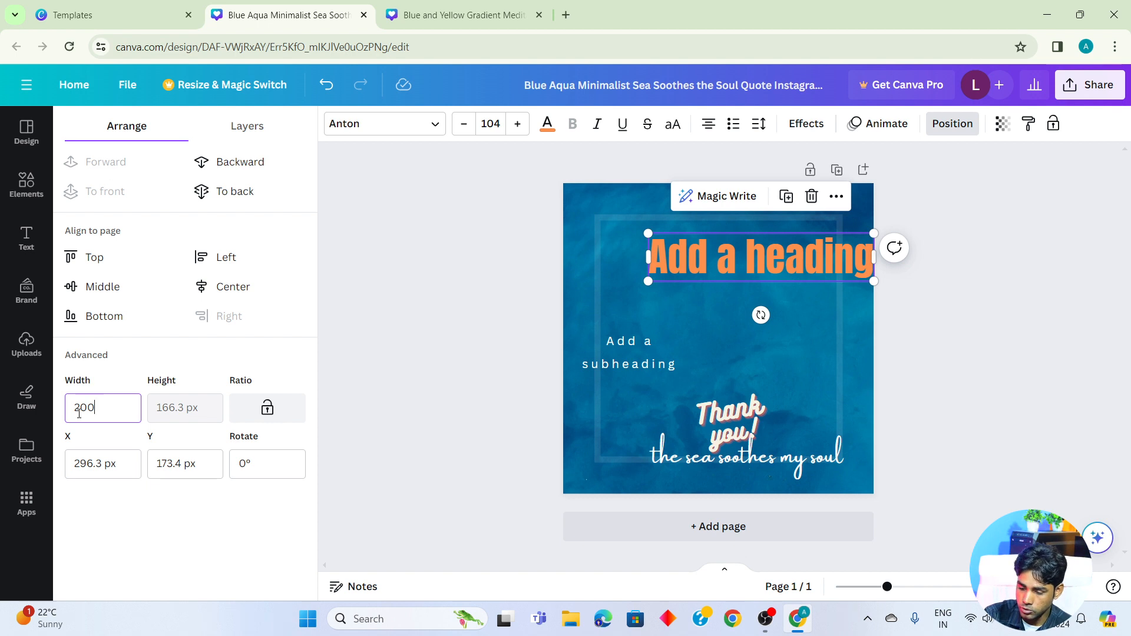
pyautogui.press('Return')
pyautogui.moveTo(708, 234); pyautogui.dragTo(691, 305)
pyautogui.moveTo(670, 404); pyautogui.dragTo(840, 330)
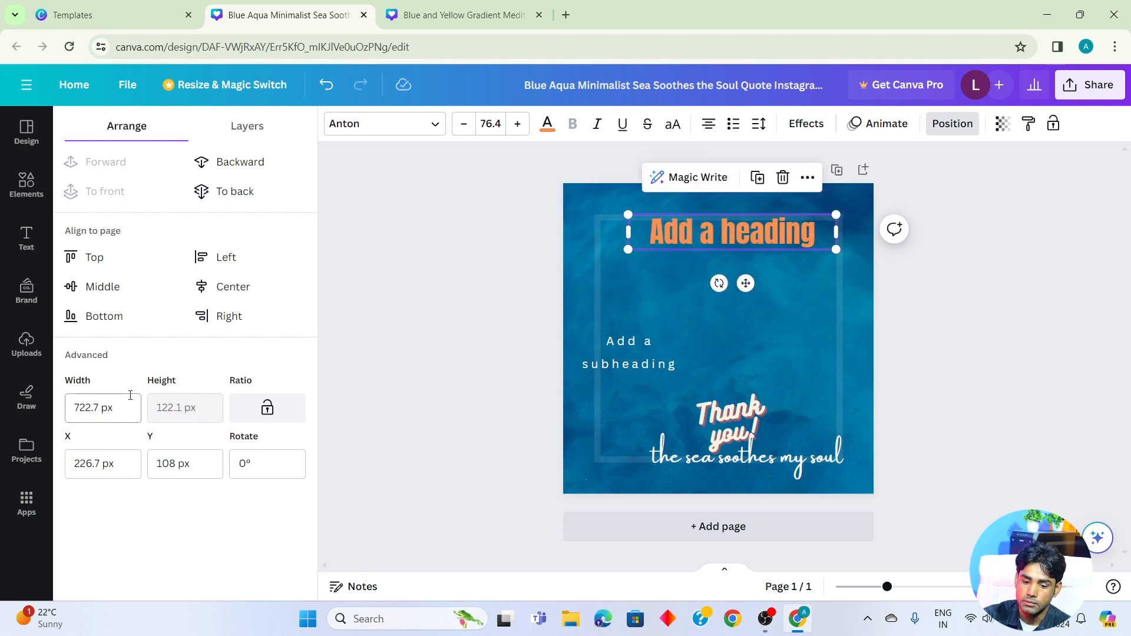
# - Set the heading's X position to 100.7 px and enlarge the heading to about 1055 px wide
pyautogui.click(91, 466)
pyautogui.moveTo(91, 466); pyautogui.dragTo(66, 465)
pyautogui.write('100.7')
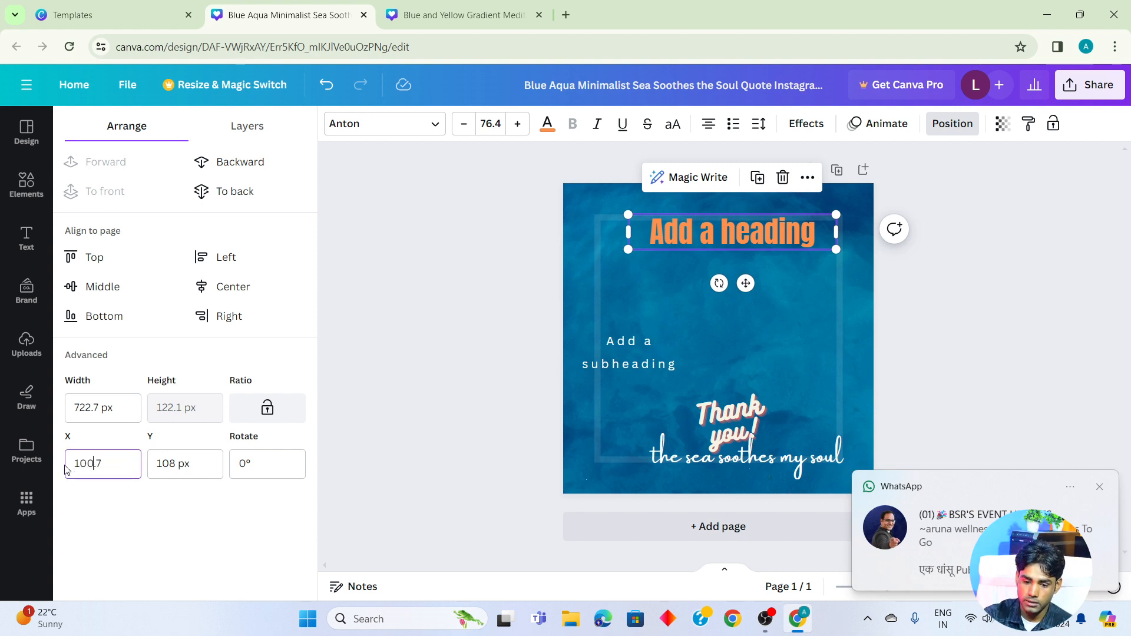
pyautogui.press('Return')
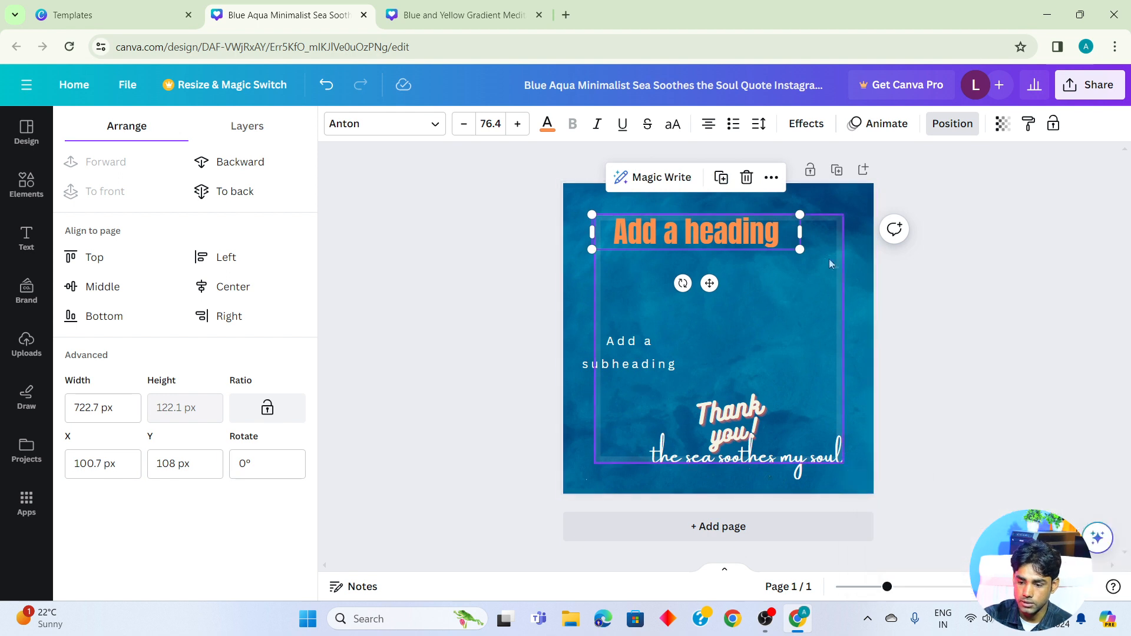
pyautogui.moveTo(802, 252); pyautogui.dragTo(887, 340)
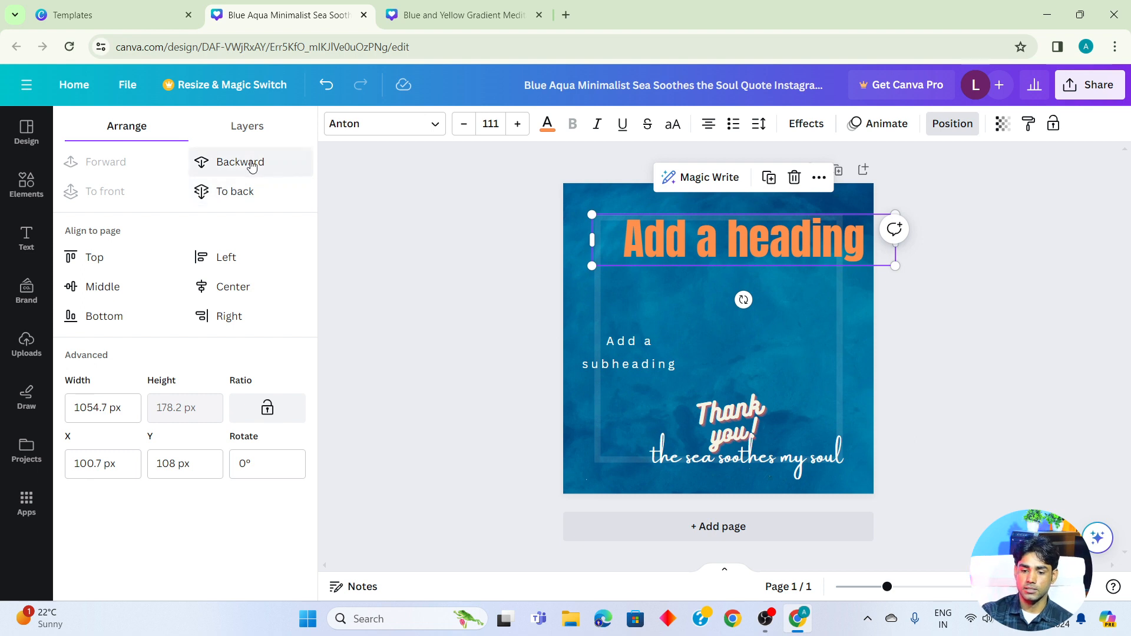
# - Send the heading to the back and move it down to just above the subheading
pyautogui.click(224, 201)
pyautogui.moveTo(729, 259); pyautogui.dragTo(732, 322)
# - Add the recently used square shape and place it over the middle of the heading
pyautogui.click(27, 184)
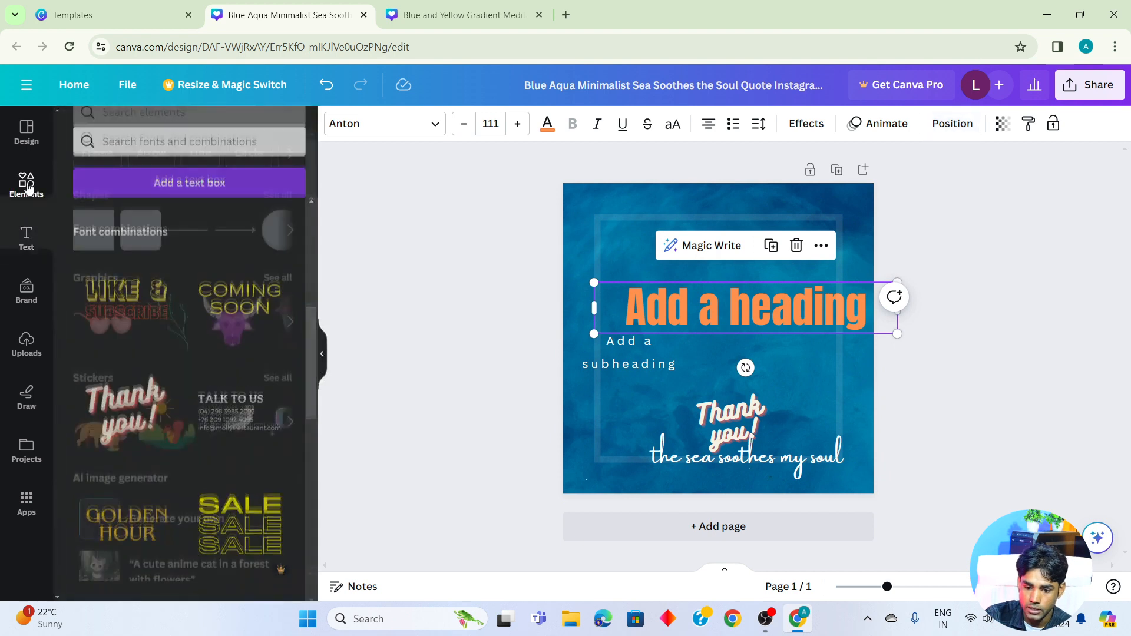
pyautogui.click(101, 248)
pyautogui.click(1048, 263)
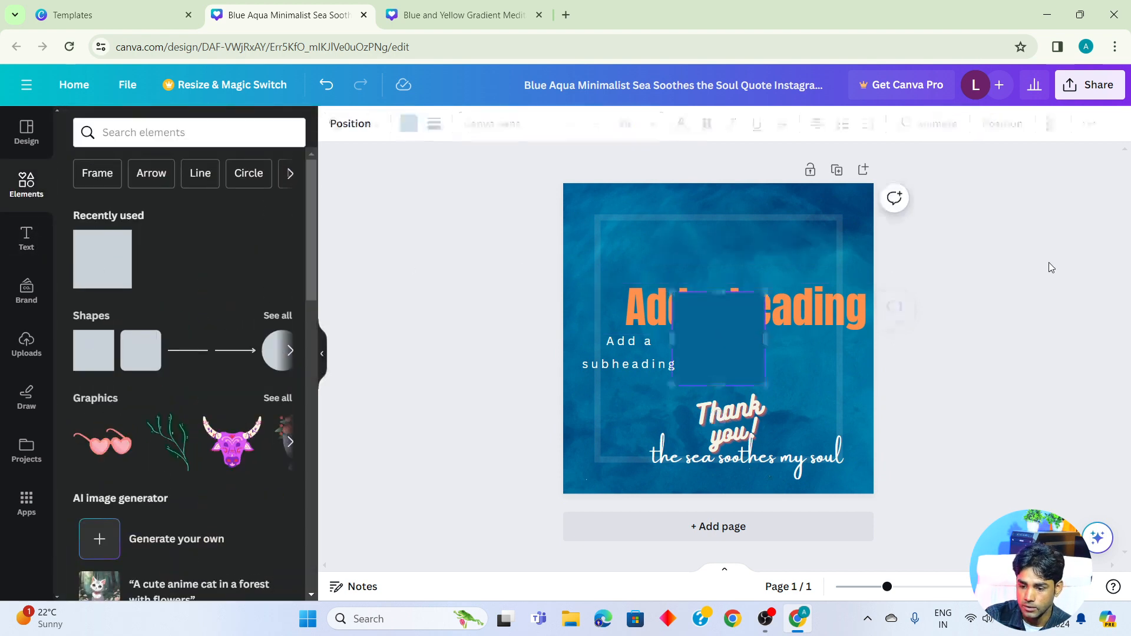
pyautogui.moveTo(704, 347); pyautogui.dragTo(731, 315)
pyautogui.moveTo(837, 323); pyautogui.dragTo(826, 311)
pyautogui.moveTo(738, 314)
pyautogui.mouseDown()
pyautogui.moveTo(715, 308)
pyautogui.moveTo(753, 310)
pyautogui.mouseUp()
pyautogui.click(755, 312)
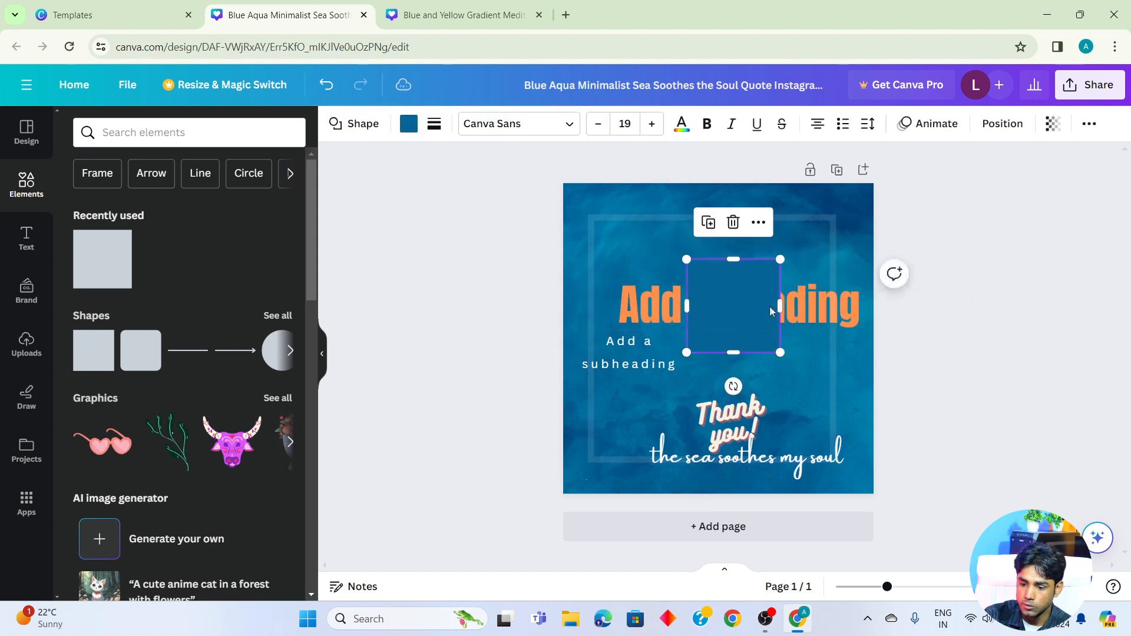
# - Try sending the square to the back, bringing it to the front and sending it to the back again
pyautogui.click(1002, 125)
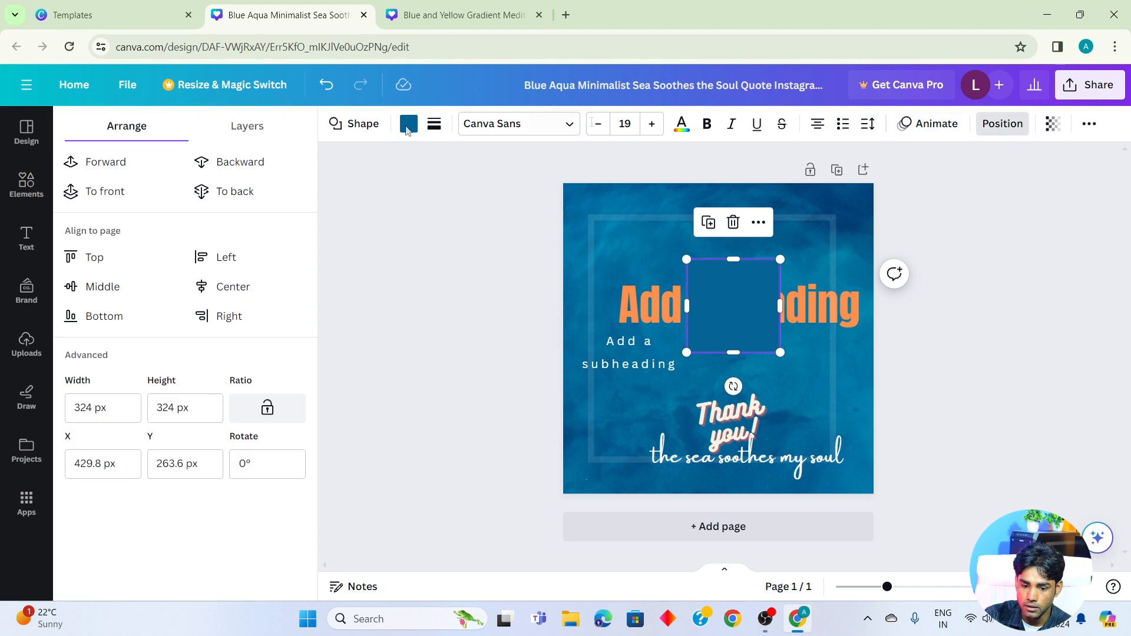
pyautogui.click(238, 202)
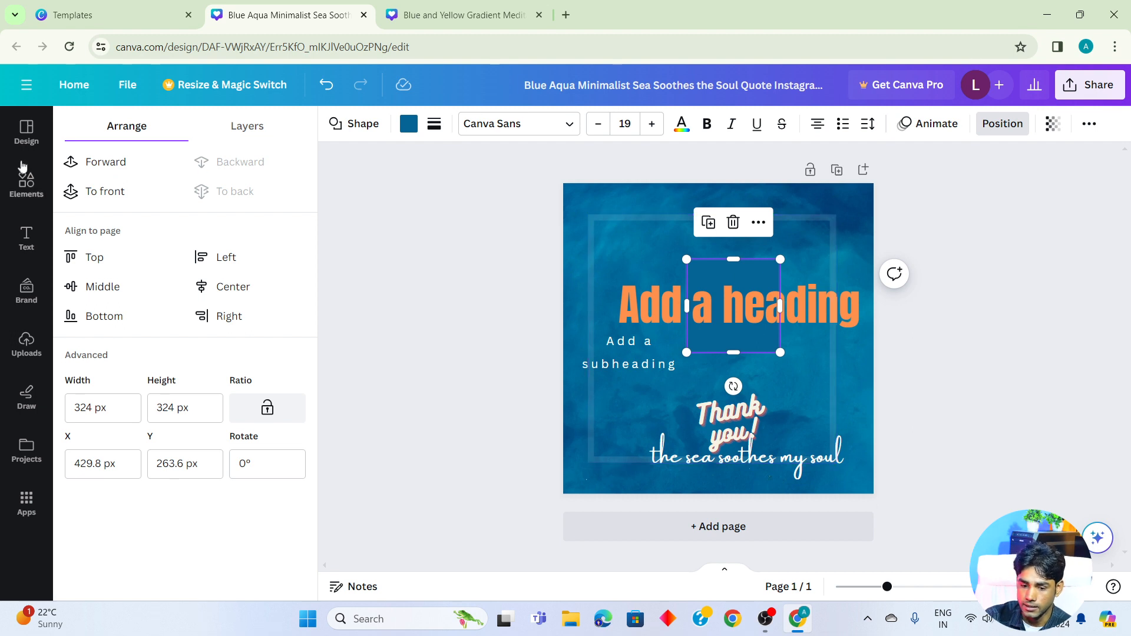
pyautogui.click(99, 203)
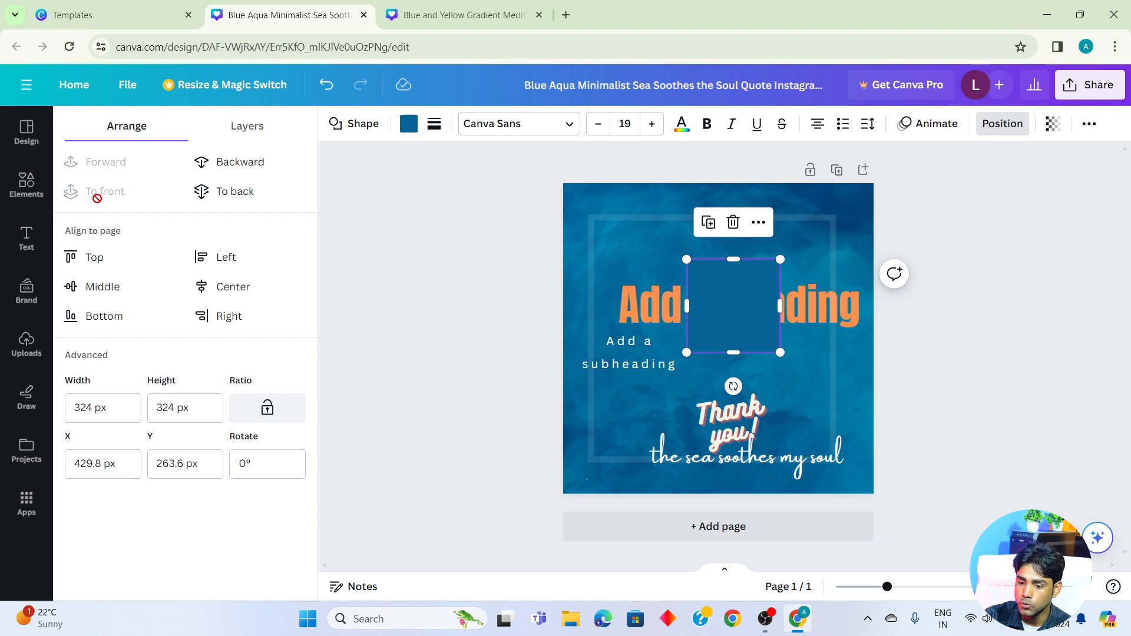
pyautogui.click(251, 195)
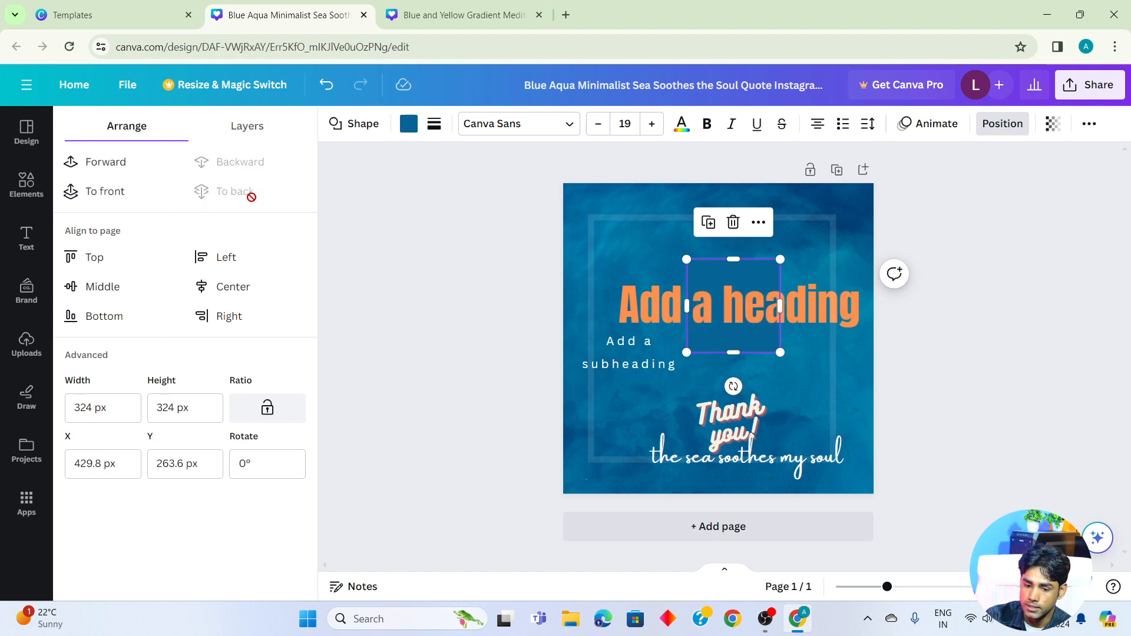
# - Try moving the square forward and backward in the layer order, ending with it in front of the heading
pyautogui.click(134, 167)
pyautogui.click(263, 168)
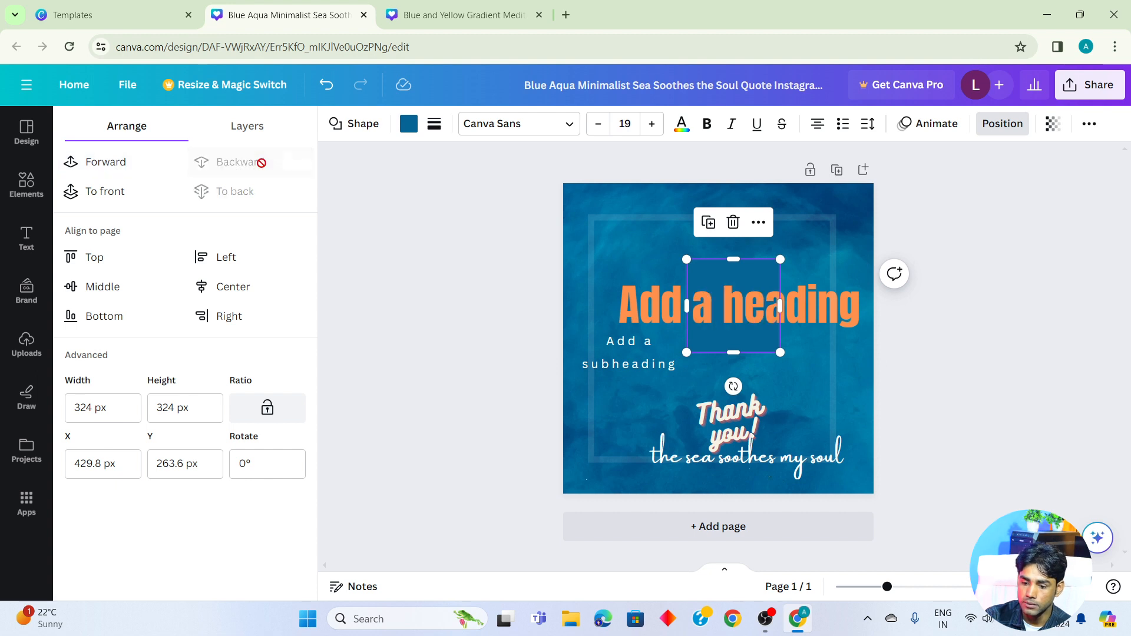
pyautogui.click(112, 170)
pyautogui.click(259, 175)
pyautogui.click(122, 168)
pyautogui.click(1002, 123)
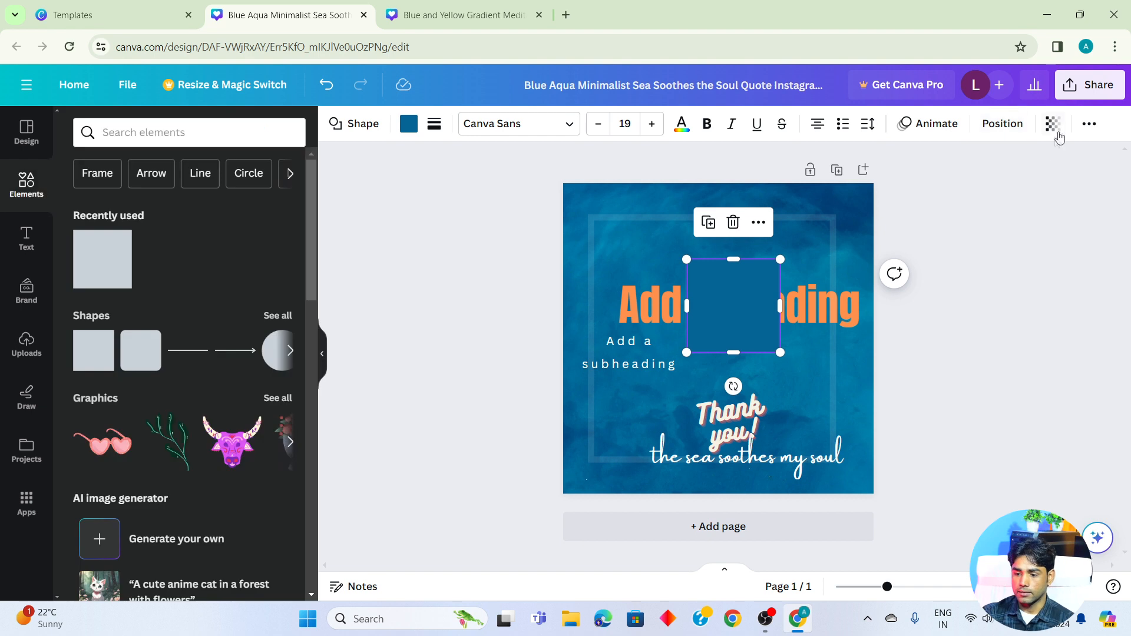
# - Delete the translucent frame and the blue square from the page
pyautogui.click(811, 315)
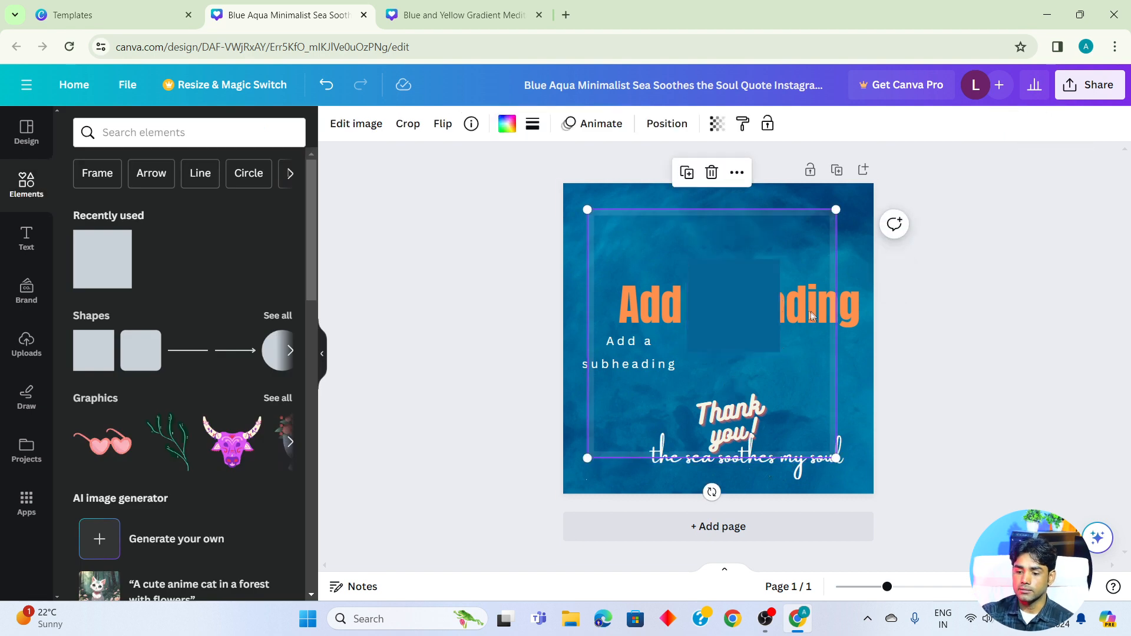
pyautogui.click(730, 321)
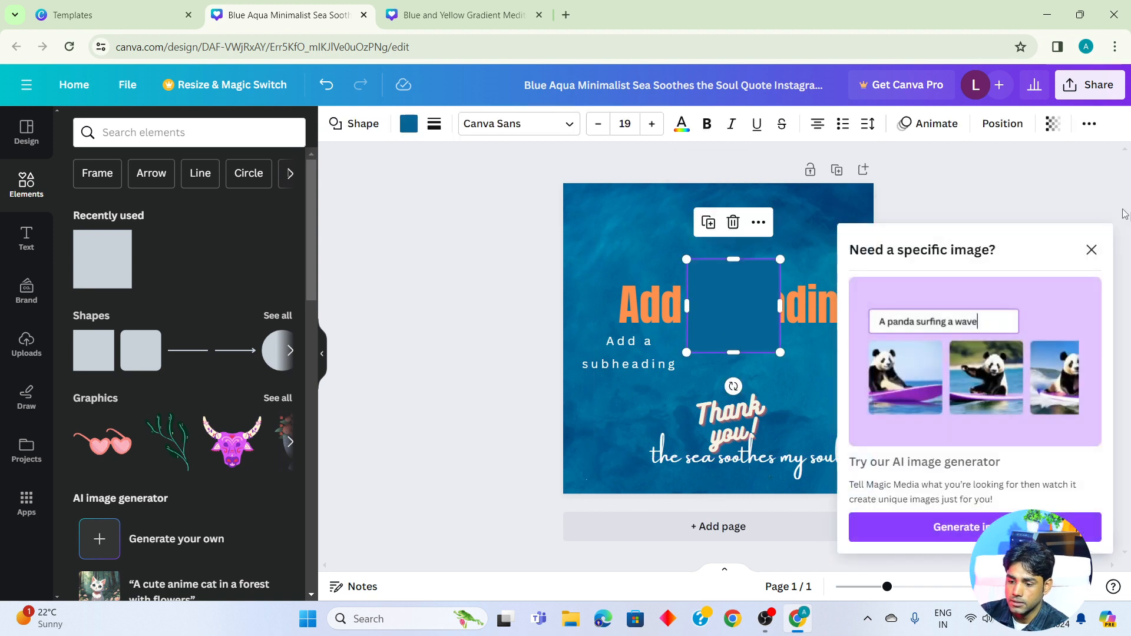
pyautogui.click(1091, 249)
pyautogui.press('Delete')
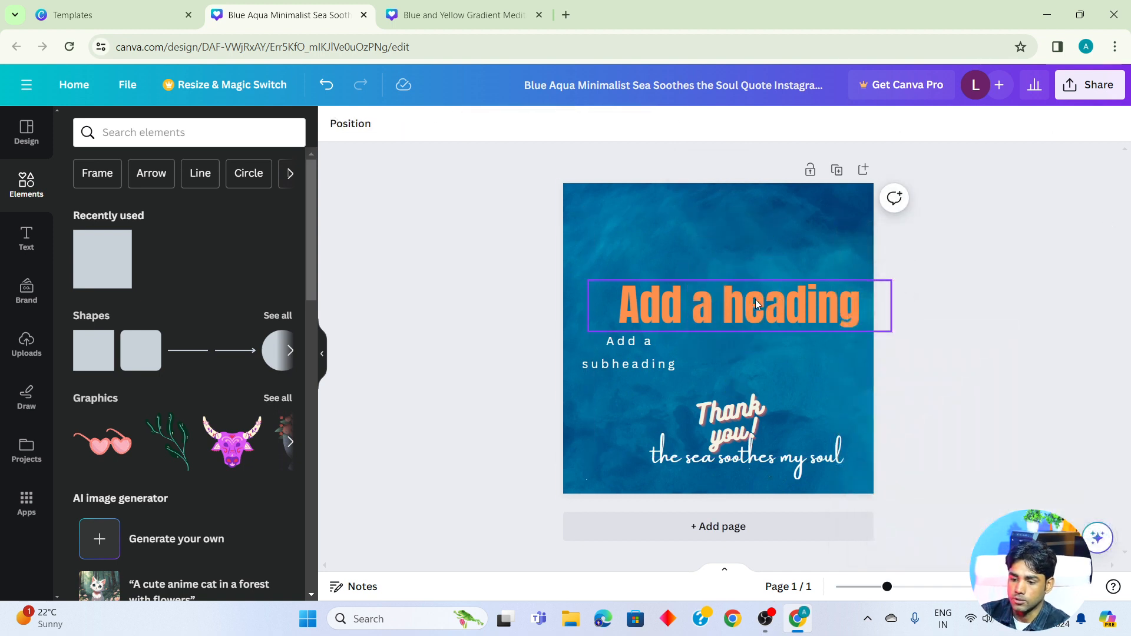
# - Nudge the heading up and left and try out its transparency setting
pyautogui.moveTo(757, 304); pyautogui.dragTo(745, 296)
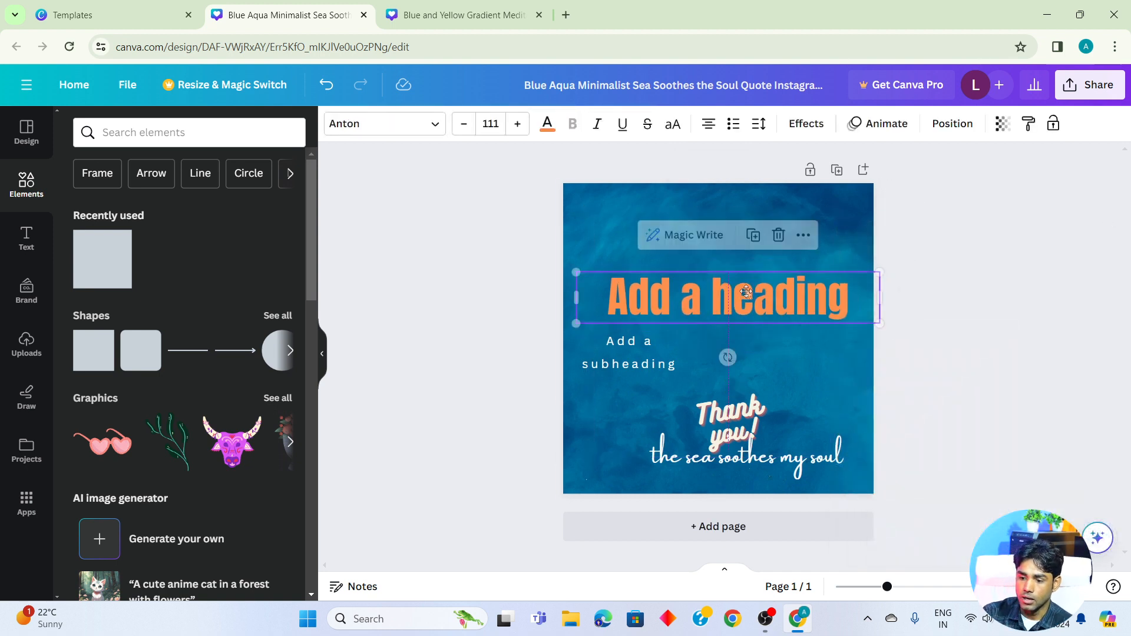
pyautogui.click(1000, 129)
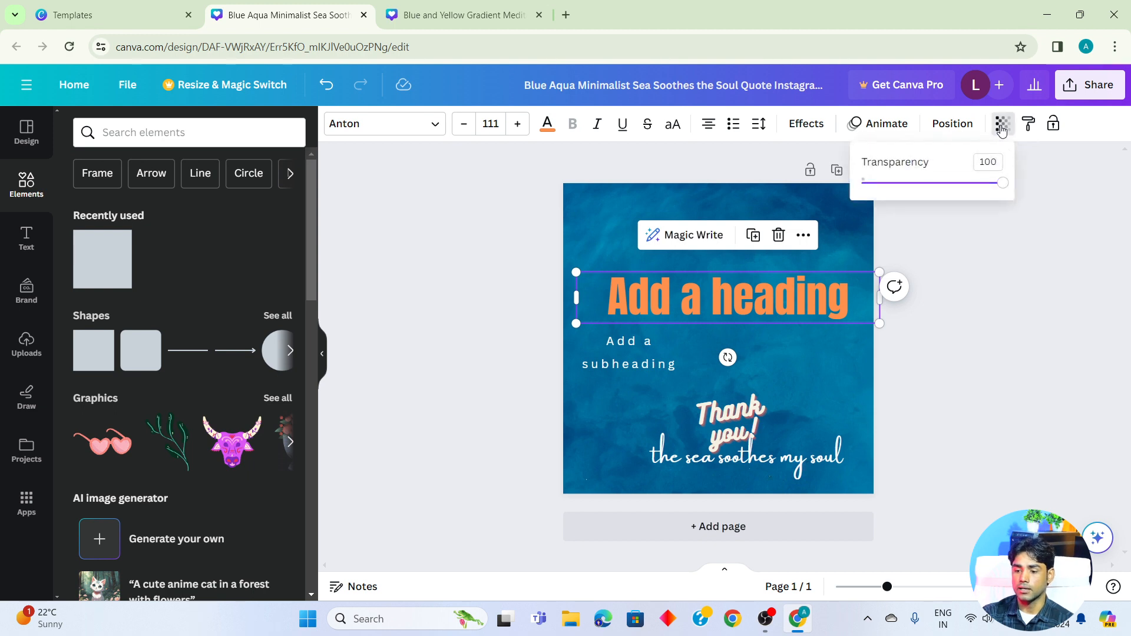
pyautogui.moveTo(1004, 187)
pyautogui.mouseDown()
pyautogui.moveTo(892, 187)
pyautogui.moveTo(1004, 189)
pyautogui.mouseUp()
pyautogui.click(1003, 124)
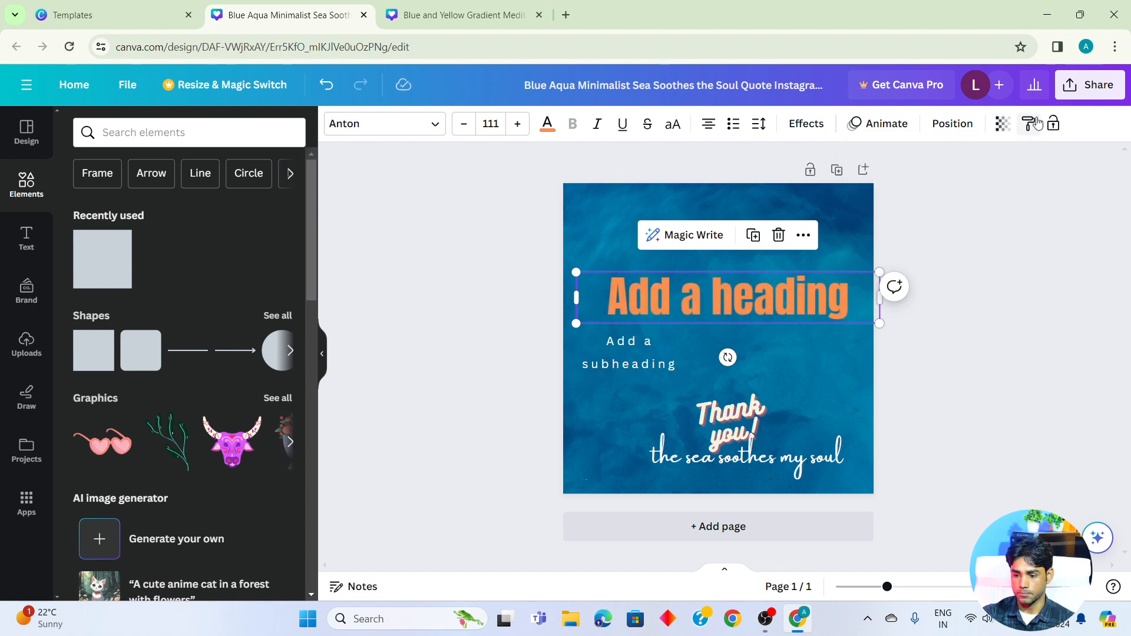
# - Move the heading toward the page's upper edge and shift the subheading right beneath it
pyautogui.moveTo(753, 301); pyautogui.dragTo(740, 255)
pyautogui.moveTo(621, 365); pyautogui.dragTo(680, 356)
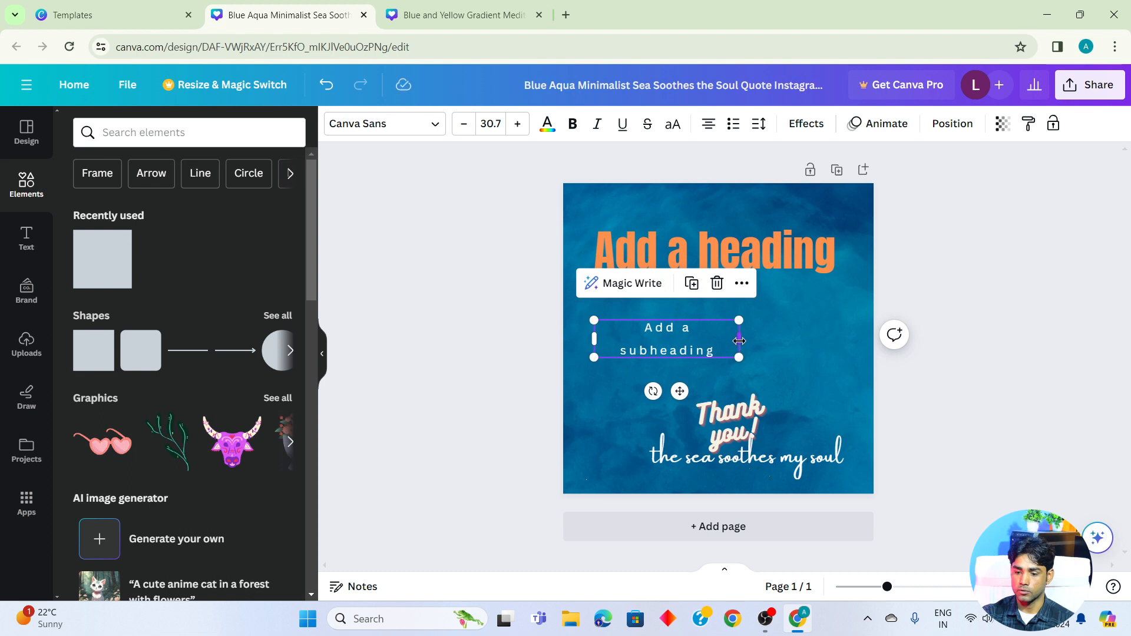
# - Copy the heading's style onto the subheading and widen the subheading's text box so its text fits on two lines
pyautogui.click(800, 259)
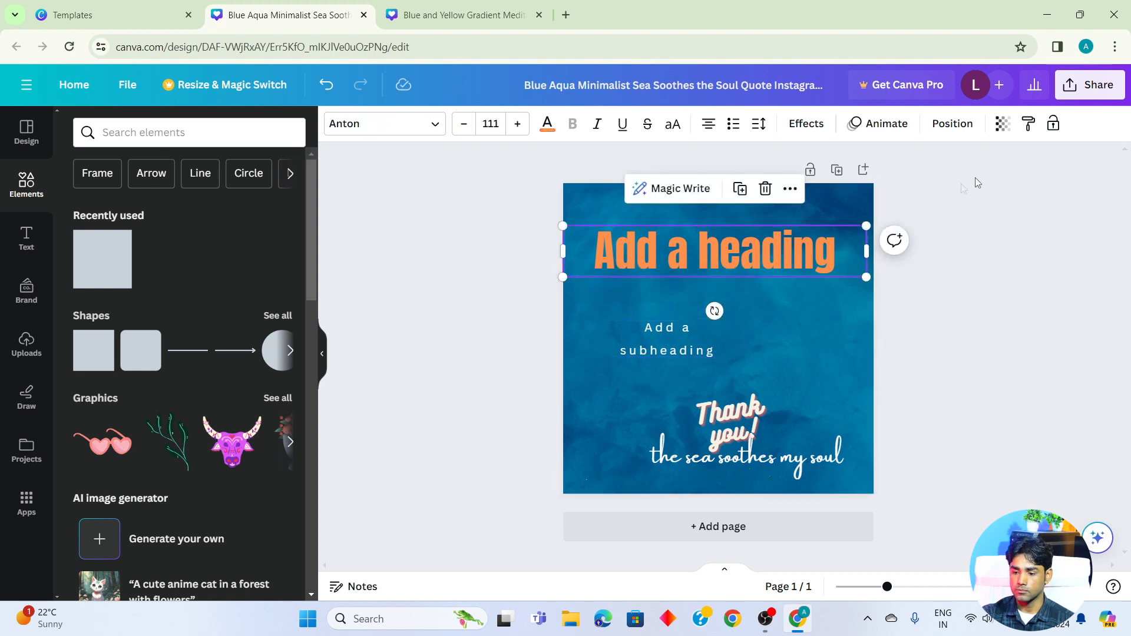
pyautogui.click(1028, 125)
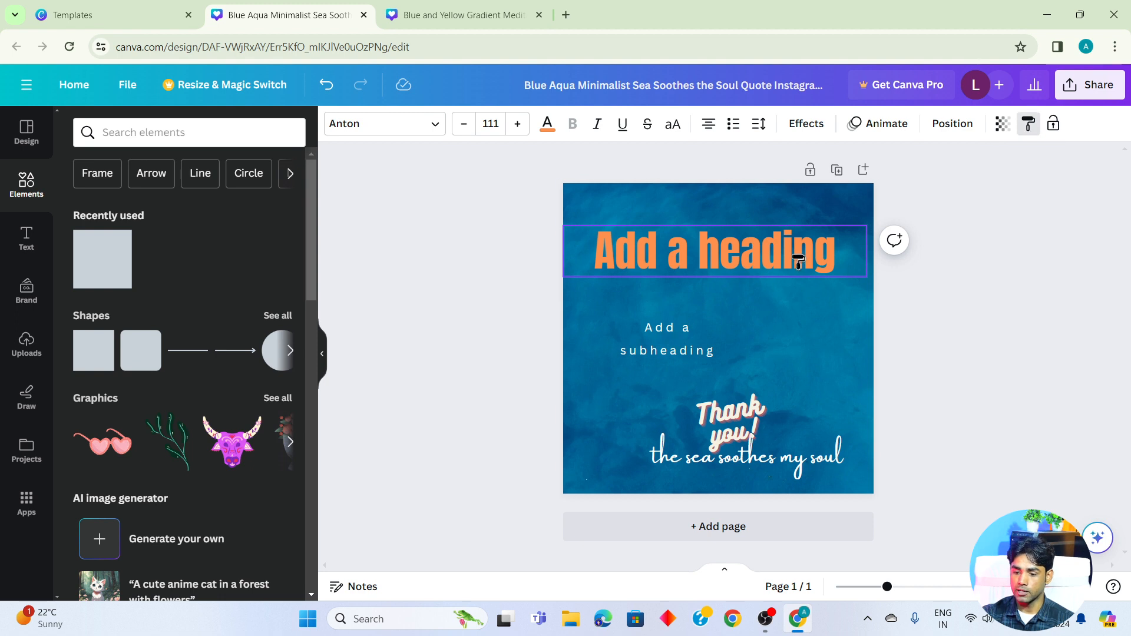
pyautogui.click(692, 339)
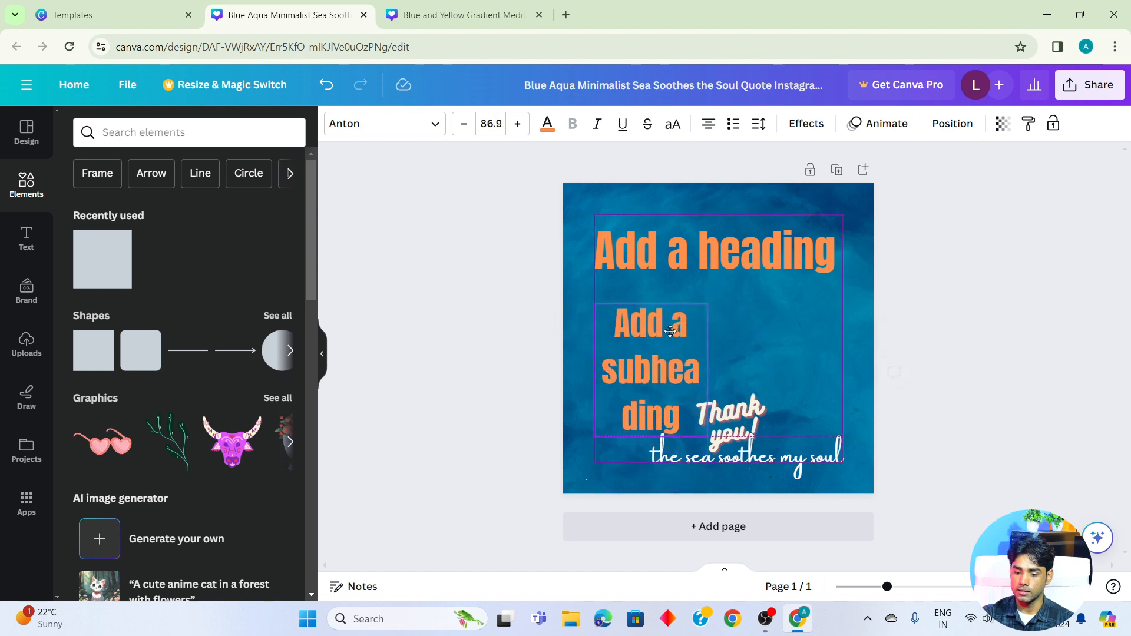
pyautogui.moveTo(709, 369); pyautogui.dragTo(831, 371)
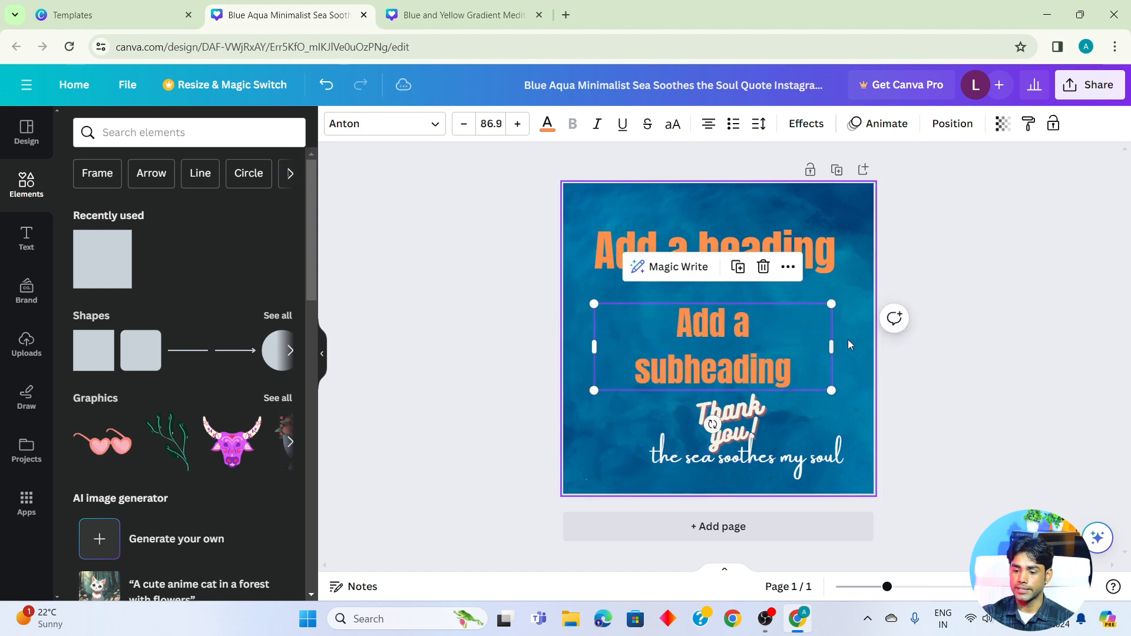
# - Lock the subheading, try to move it, and move the unlocked heading slightly right for comparison
pyautogui.click(1053, 125)
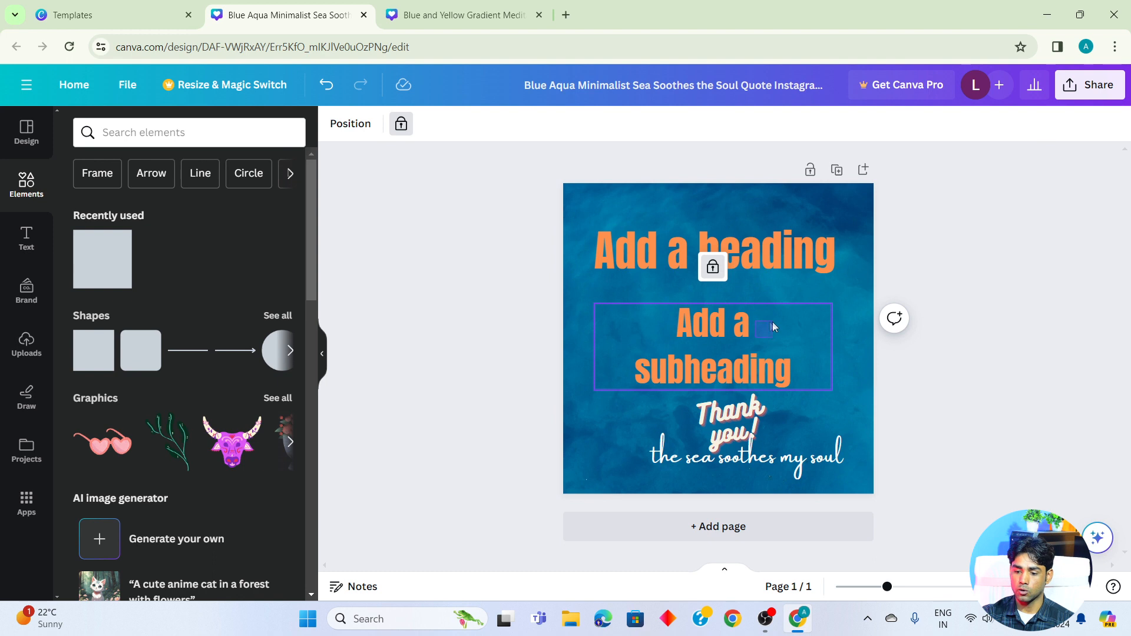
pyautogui.moveTo(705, 344); pyautogui.dragTo(681, 351)
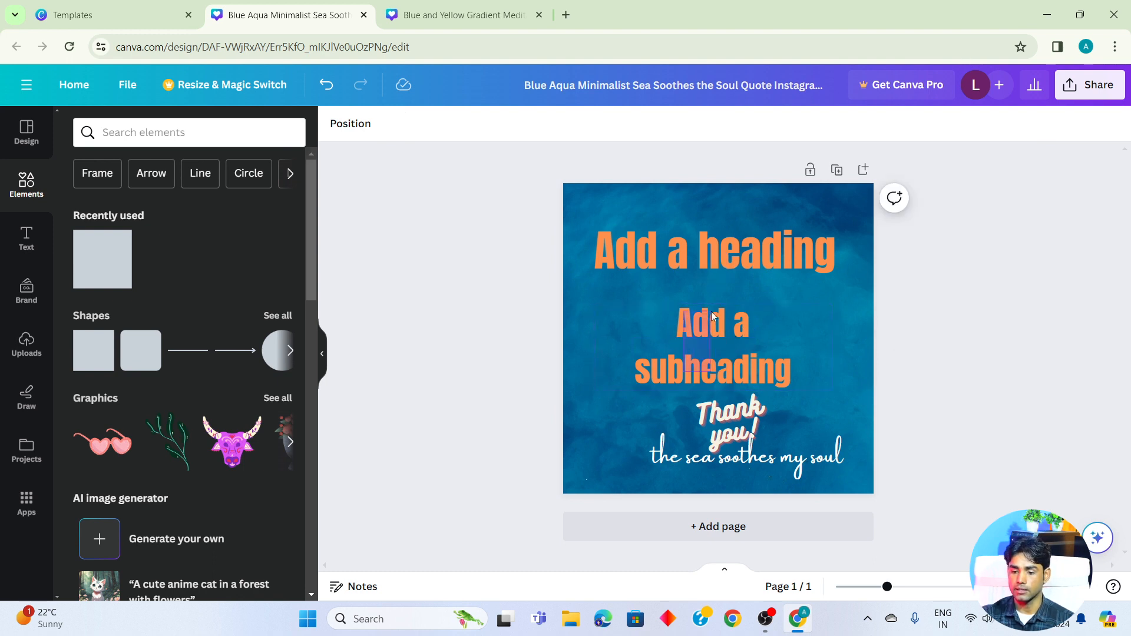
pyautogui.moveTo(751, 262)
pyautogui.mouseDown()
pyautogui.moveTo(733, 250)
pyautogui.moveTo(763, 265)
pyautogui.mouseUp()
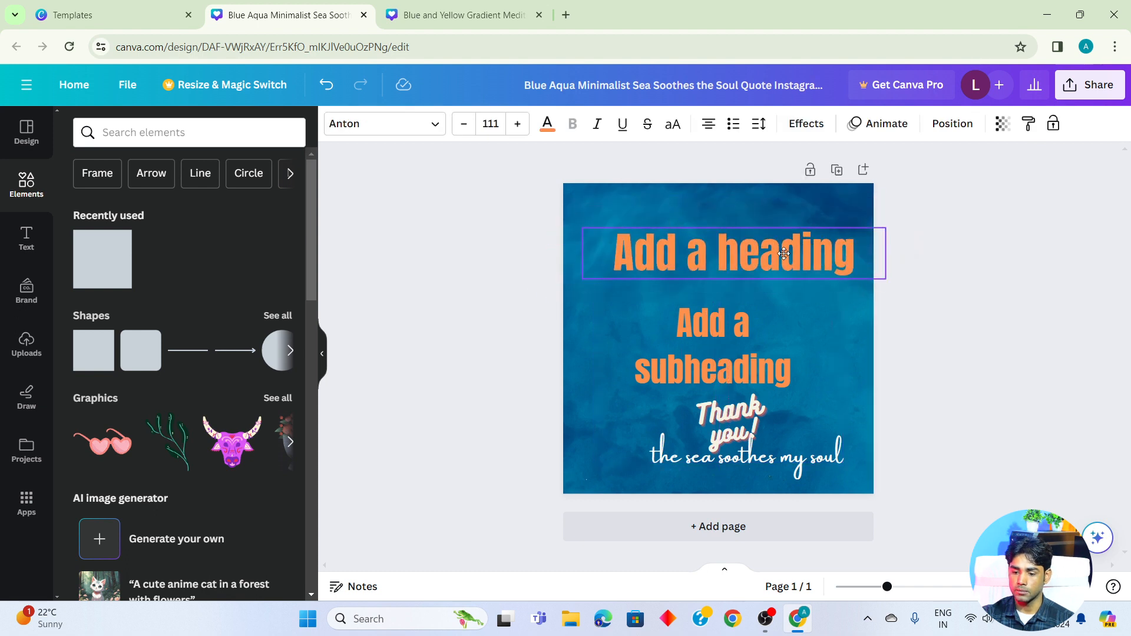
# - Unlock the subheading and move it up and right to sit directly below the heading
pyautogui.click(743, 343)
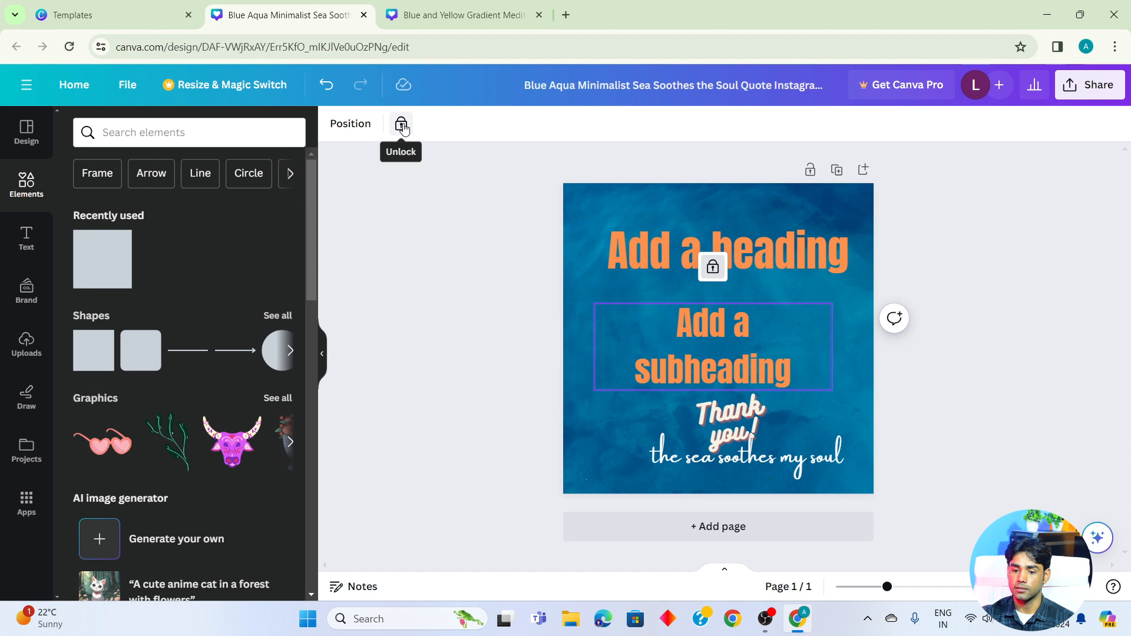
pyautogui.click(402, 126)
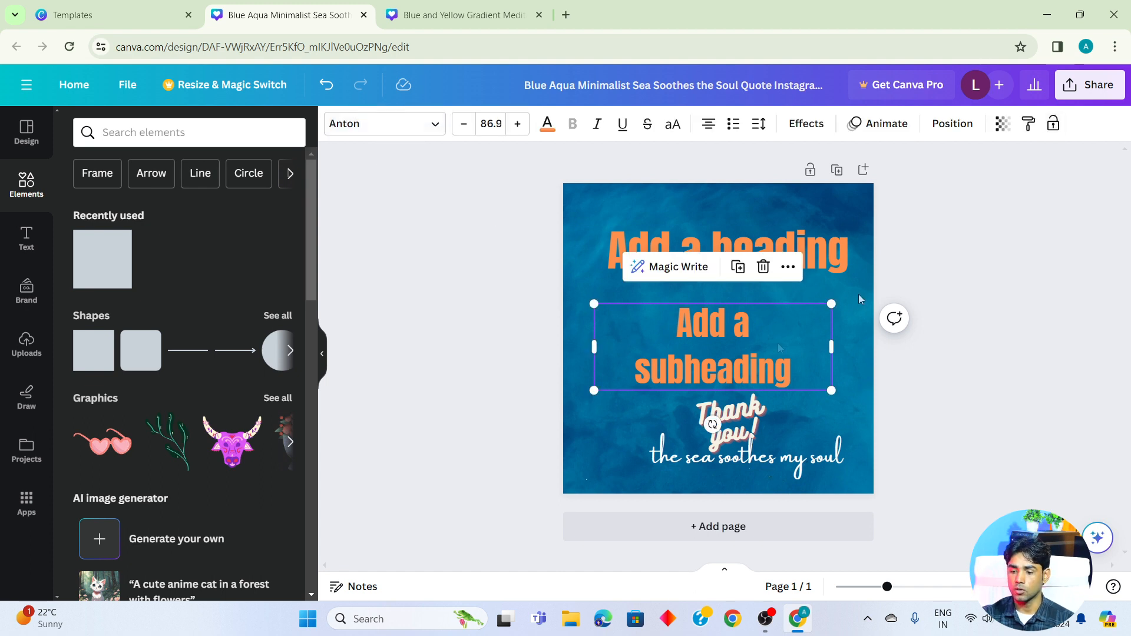
pyautogui.moveTo(769, 341); pyautogui.dragTo(790, 315)
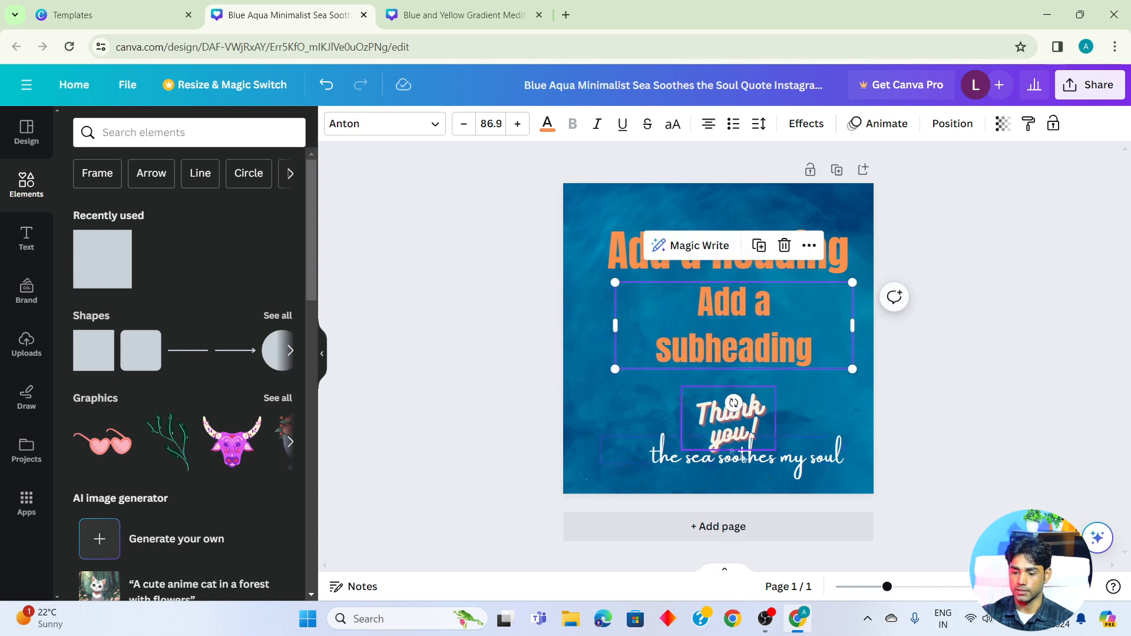
# - Move the heading slightly up and right and lower the subheading to leave a gap between the two text boxes
pyautogui.click(929, 334)
pyautogui.moveTo(737, 263); pyautogui.dragTo(743, 258)
pyautogui.moveTo(746, 339); pyautogui.dragTo(736, 351)
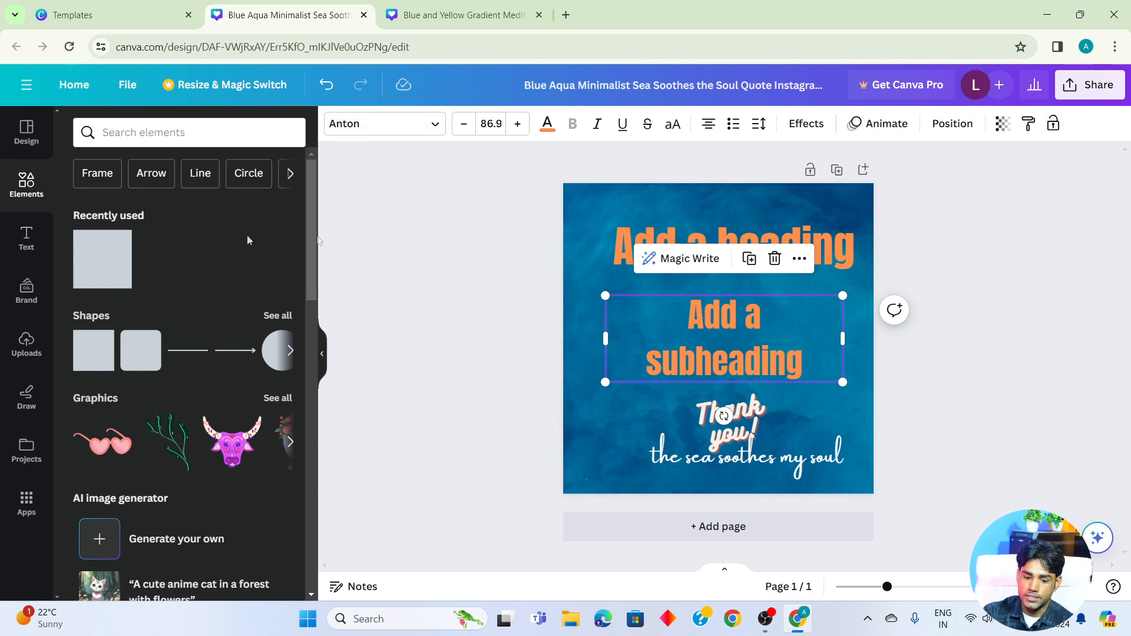
# - Look through the Brand Kit options and the upload areas for images, videos and audio
pyautogui.click(24, 301)
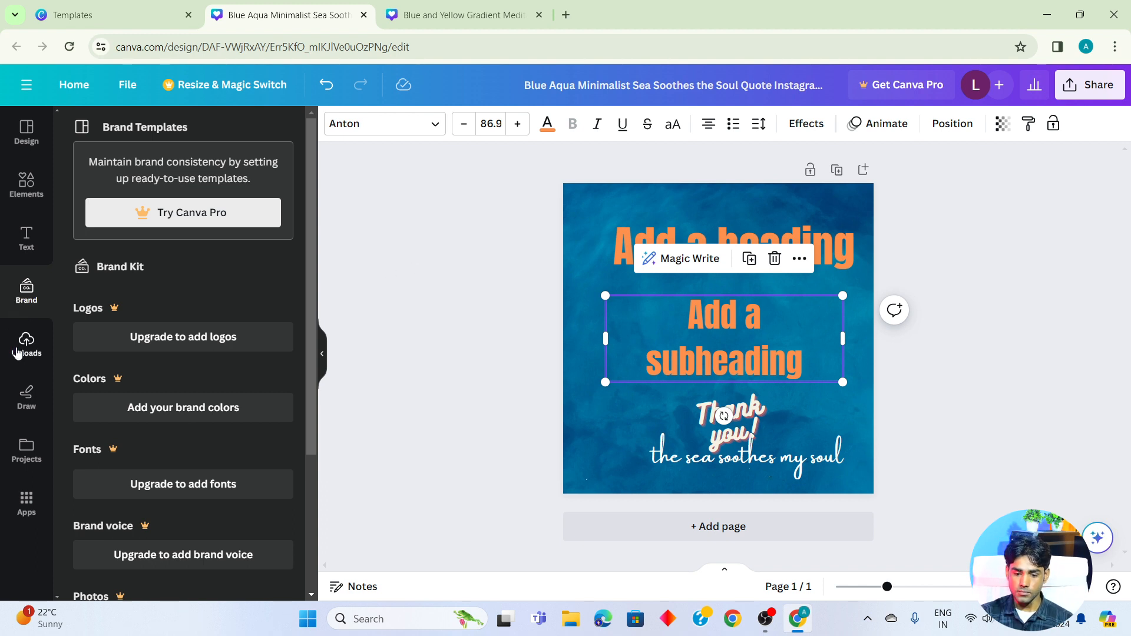
pyautogui.click(18, 353)
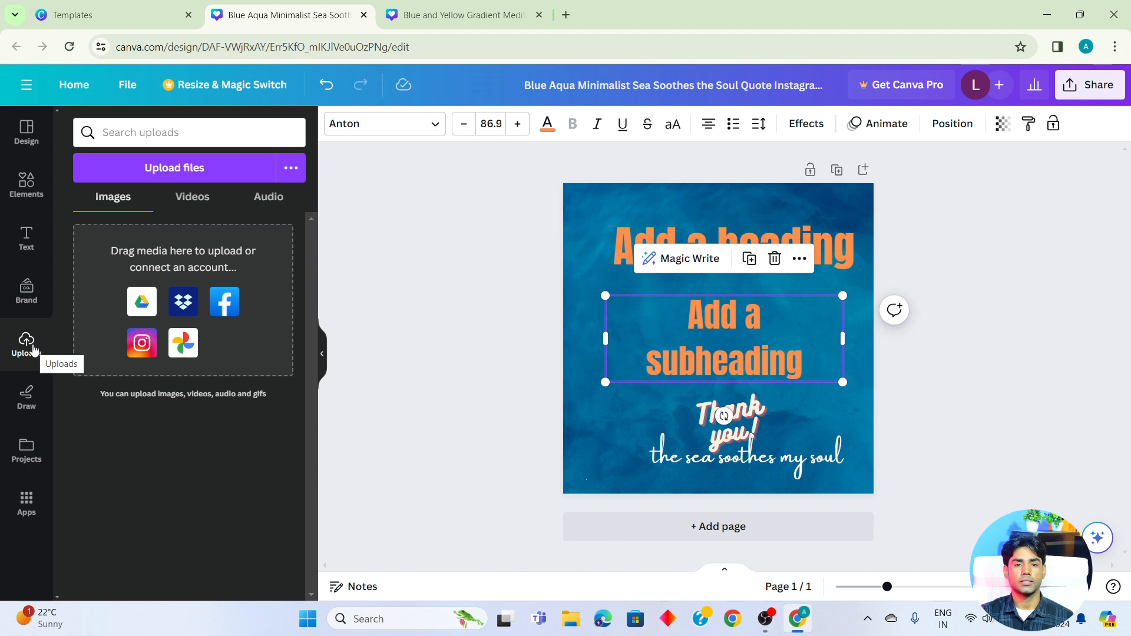
pyautogui.click(193, 197)
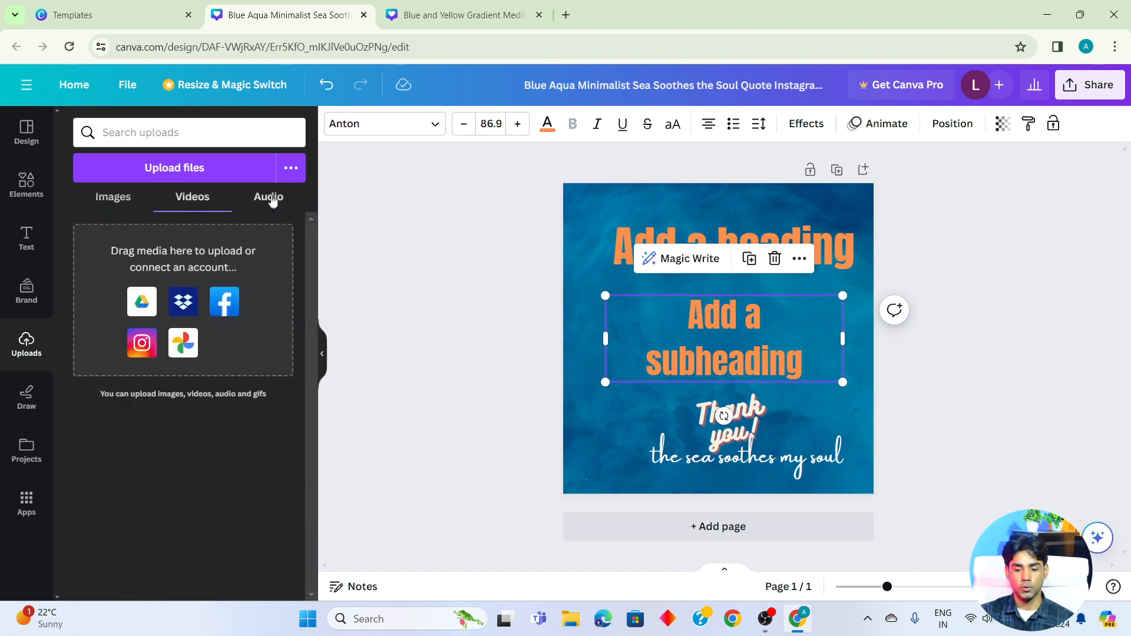
pyautogui.click(270, 199)
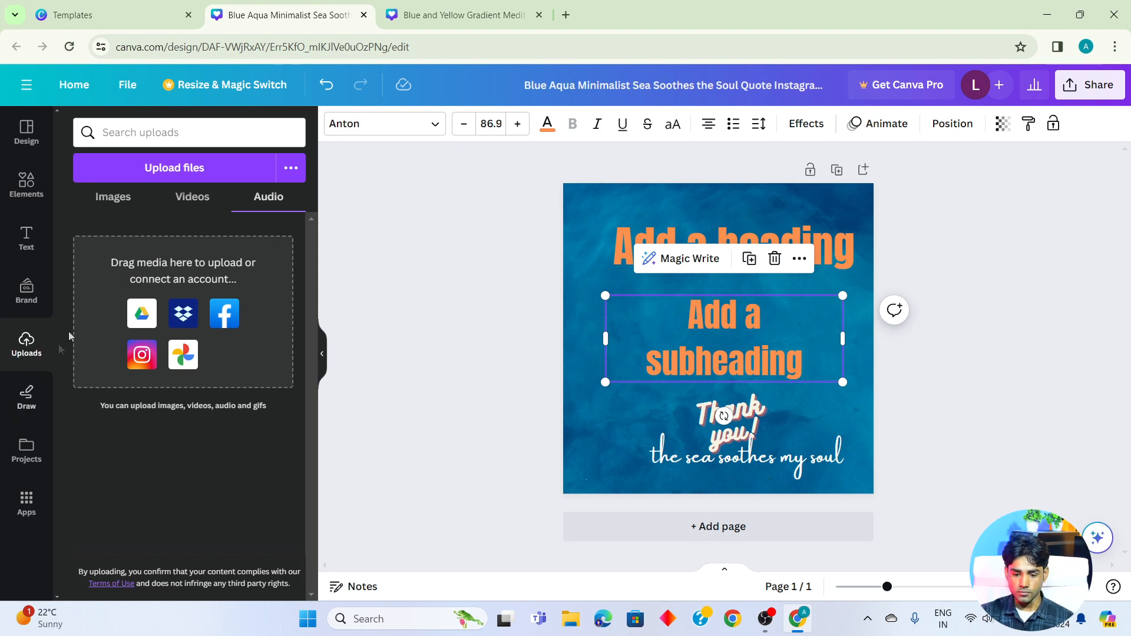
# - Draw a freehand blue pen stroke across the subheading
pyautogui.click(28, 400)
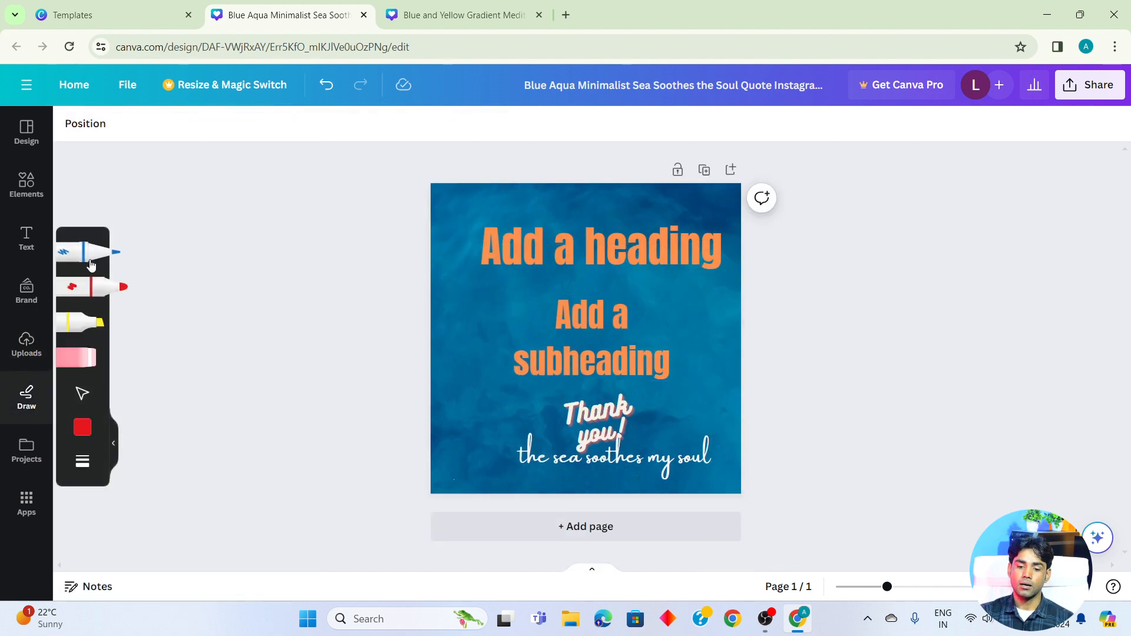
pyautogui.click(87, 259)
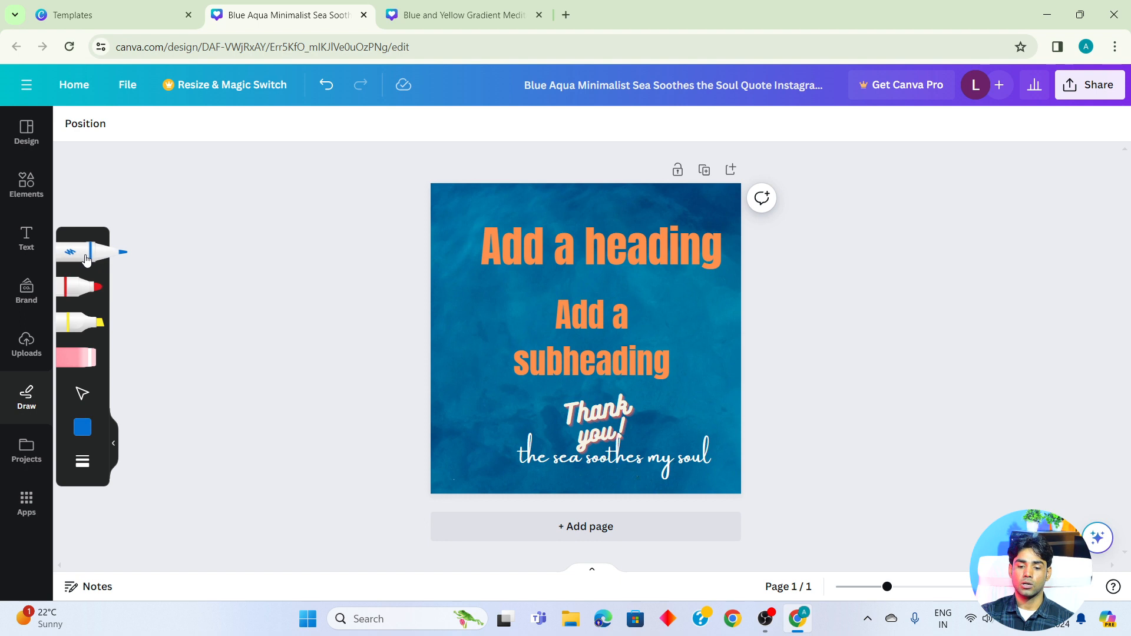
pyautogui.moveTo(554, 288)
pyautogui.mouseDown()
pyautogui.moveTo(636, 320)
pyautogui.moveTo(666, 312)
pyautogui.moveTo(657, 300)
pyautogui.mouseUp()
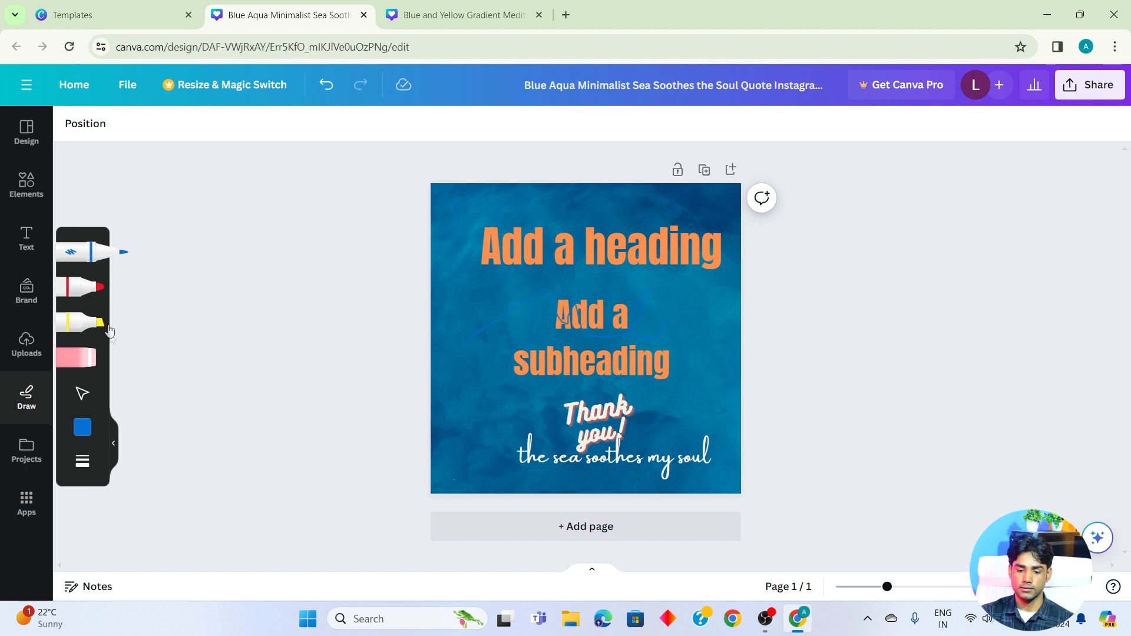
# - Change the pen color to orange and draw several freehand curves over the heading and subheading and around the bottom quote line
pyautogui.click(82, 428)
pyautogui.click(269, 435)
pyautogui.moveTo(452, 340)
pyautogui.mouseDown()
pyautogui.moveTo(543, 283)
pyautogui.moveTo(580, 321)
pyautogui.mouseUp()
pyautogui.moveTo(641, 282)
pyautogui.mouseDown()
pyautogui.moveTo(683, 390)
pyautogui.moveTo(457, 350)
pyautogui.moveTo(562, 346)
pyautogui.moveTo(562, 386)
pyautogui.mouseUp()
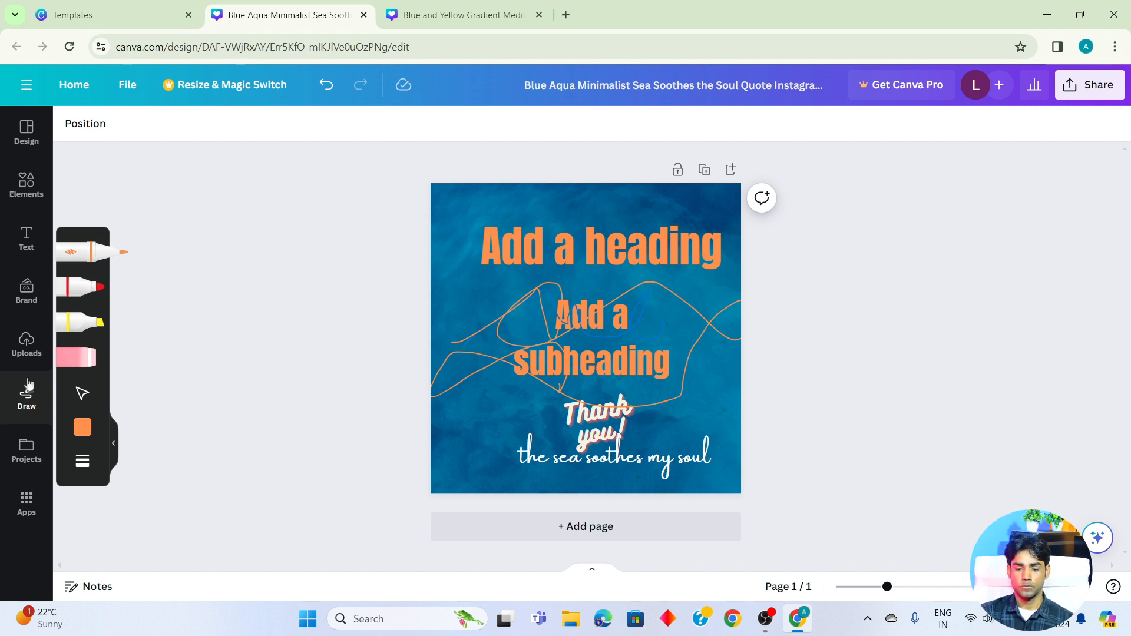
pyautogui.moveTo(459, 220)
pyautogui.mouseDown()
pyautogui.moveTo(511, 243)
pyautogui.moveTo(589, 183)
pyautogui.mouseUp()
pyautogui.moveTo(450, 285); pyautogui.dragTo(570, 242)
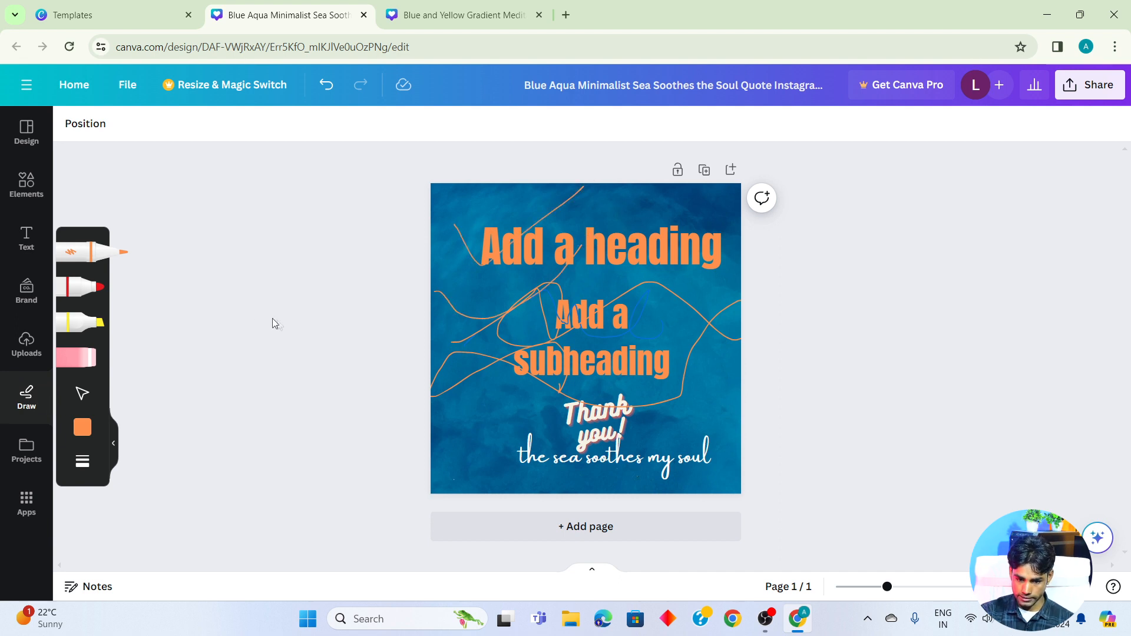
pyautogui.moveTo(682, 437)
pyautogui.mouseDown()
pyautogui.moveTo(557, 418)
pyautogui.moveTo(540, 461)
pyautogui.moveTo(691, 451)
pyautogui.moveTo(667, 434)
pyautogui.mouseUp()
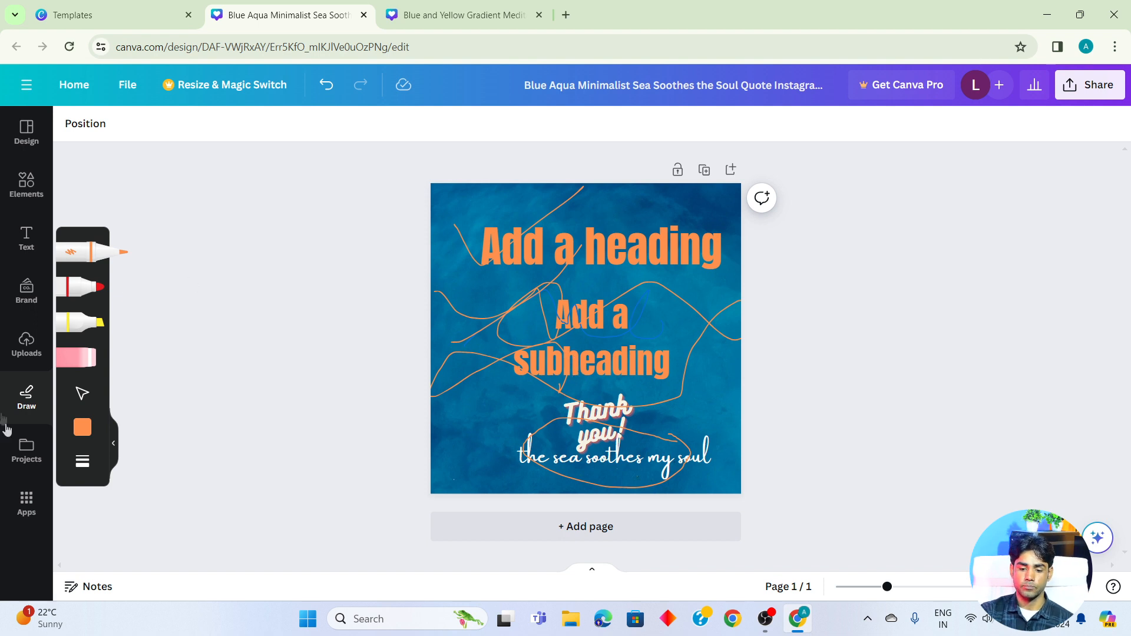
# - Look through the saved projects, the available apps, the gym template results and the page's notes
pyautogui.click(26, 446)
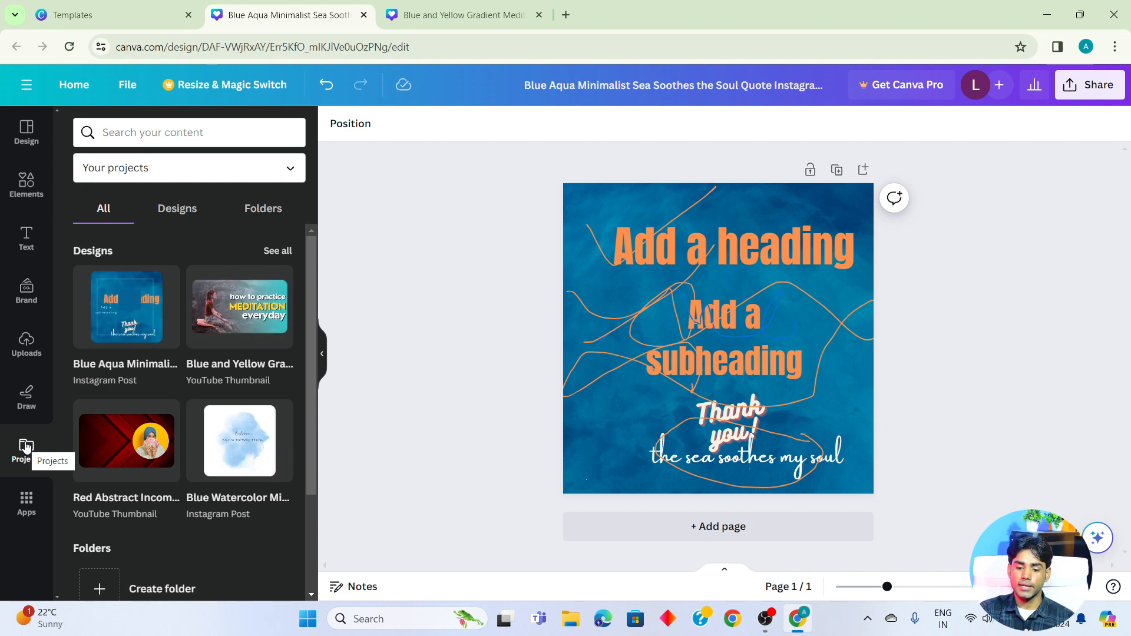
pyautogui.scroll(-3, 118, 383)
pyautogui.scroll(3, 112, 412)
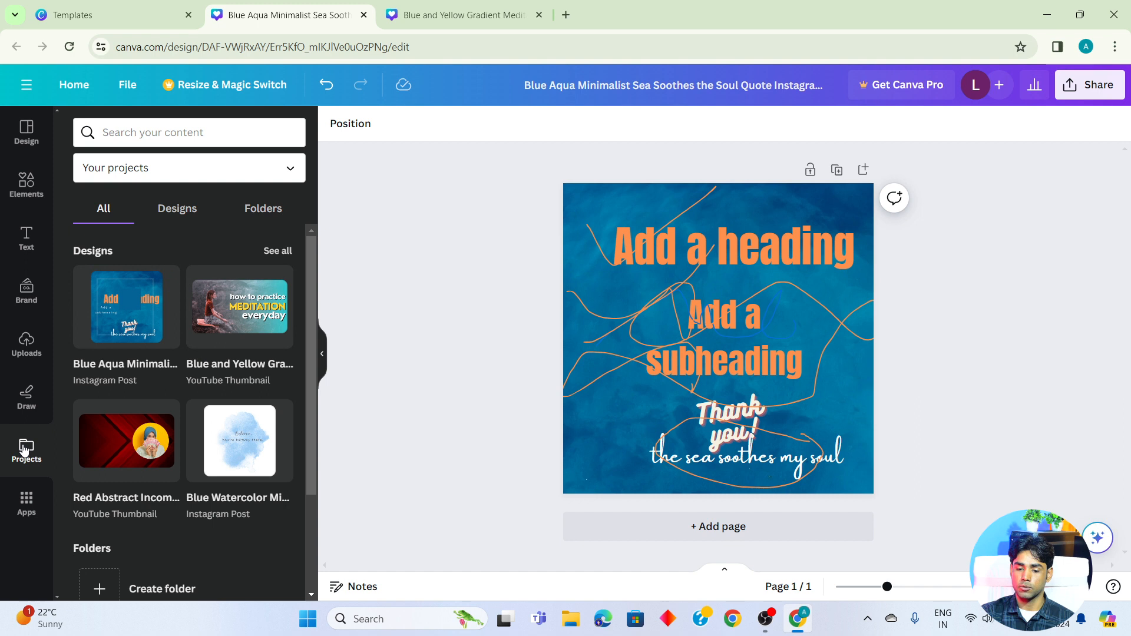
pyautogui.click(24, 502)
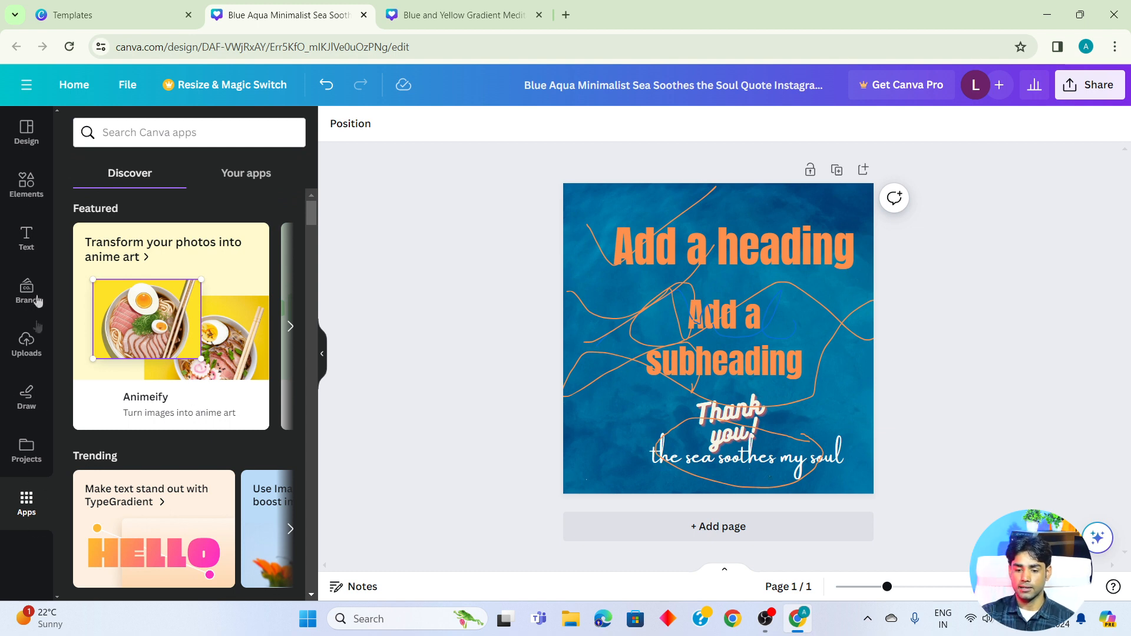
pyautogui.click(25, 134)
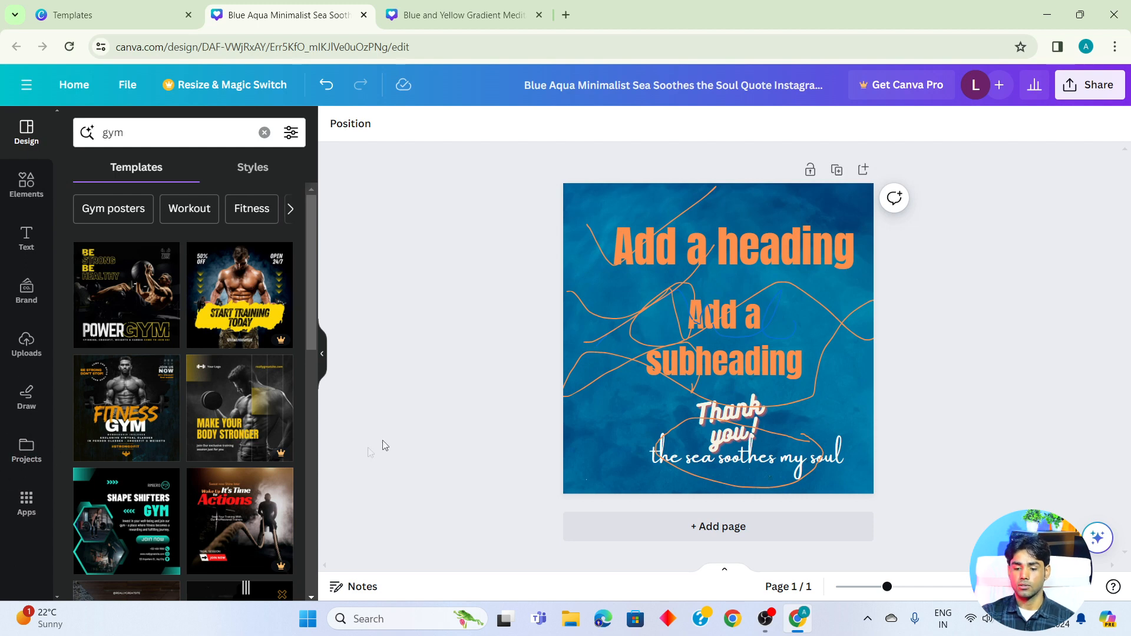
pyautogui.click(373, 592)
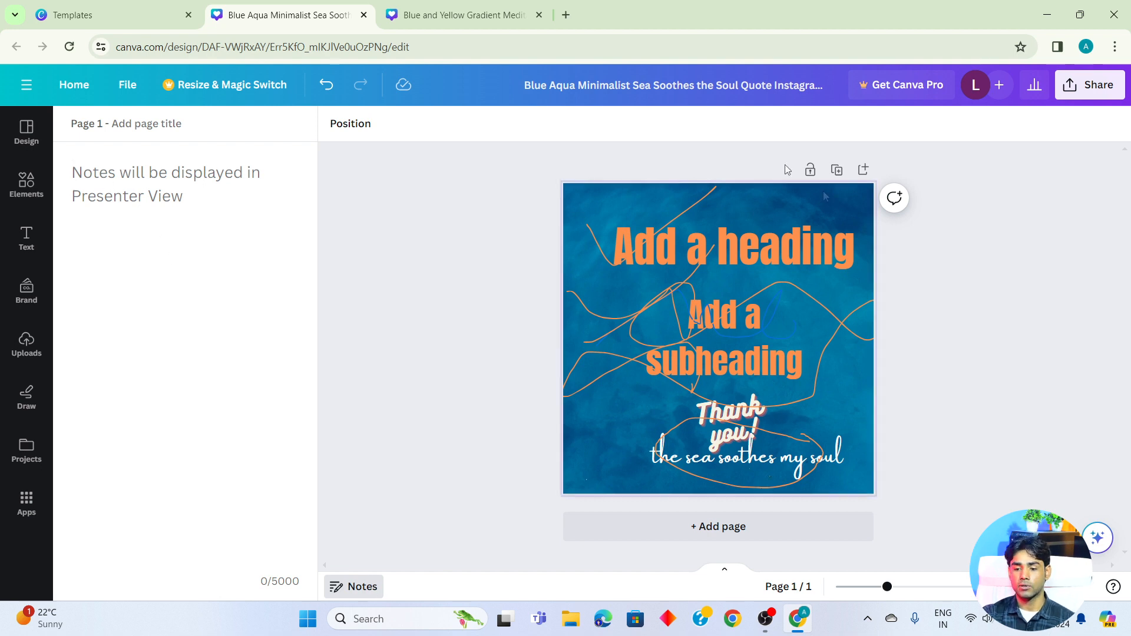
# - Delete all the text and drawings from the page and select the remaining blue background image
pyautogui.moveTo(437, 165); pyautogui.dragTo(914, 465)
pyautogui.press('Delete')
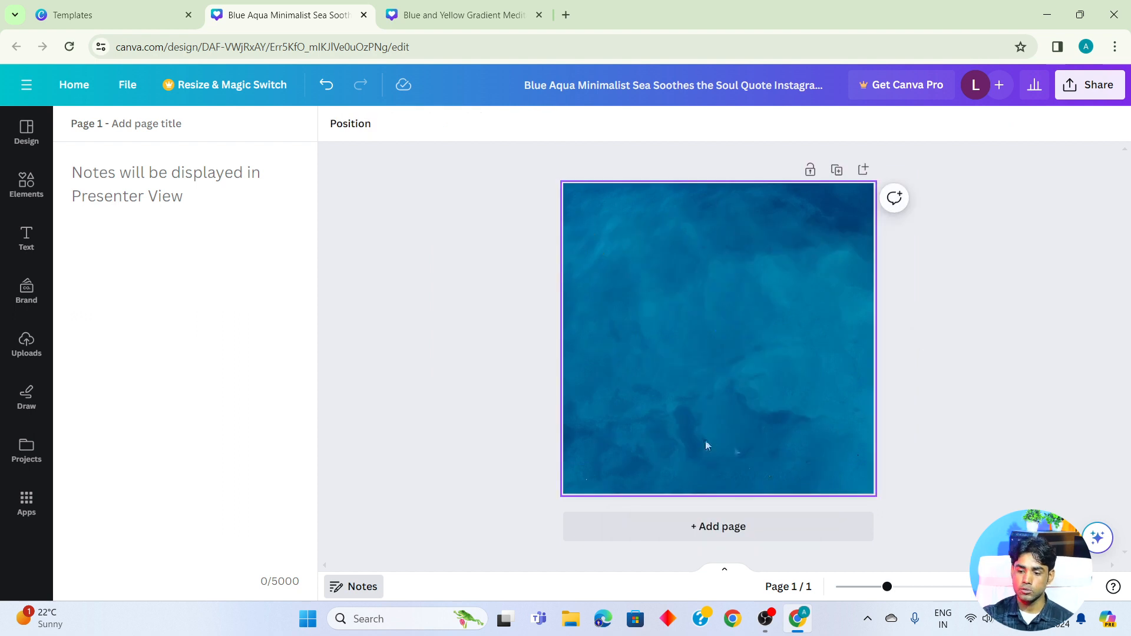
pyautogui.click(714, 280)
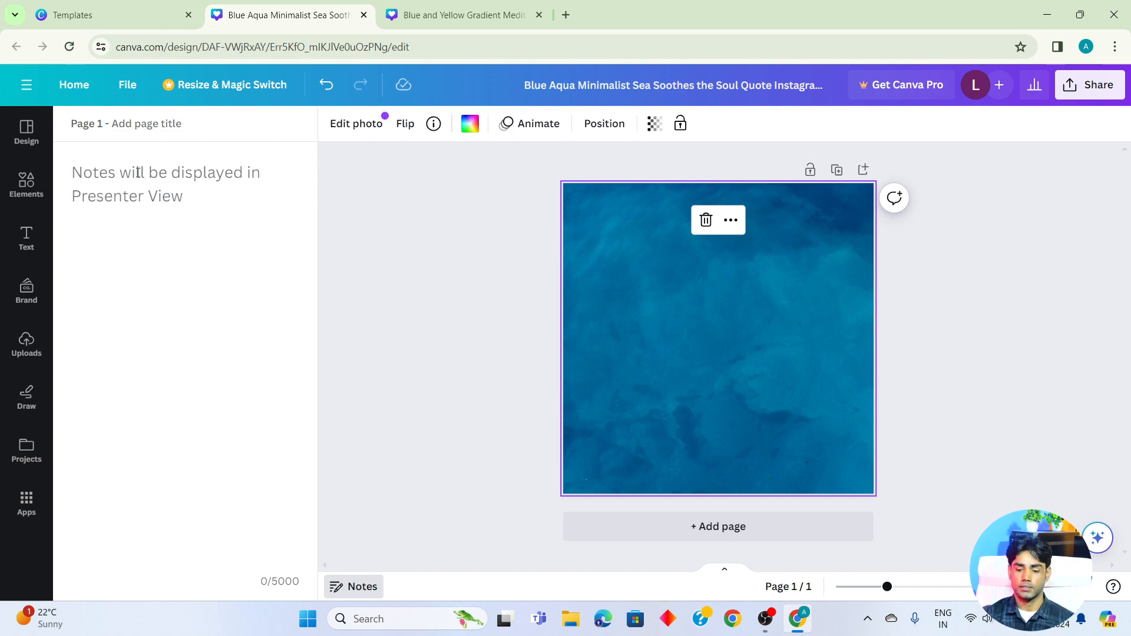
# - Close the page notes and apply the Power Gym Instagram Post template to the page
pyautogui.click(360, 590)
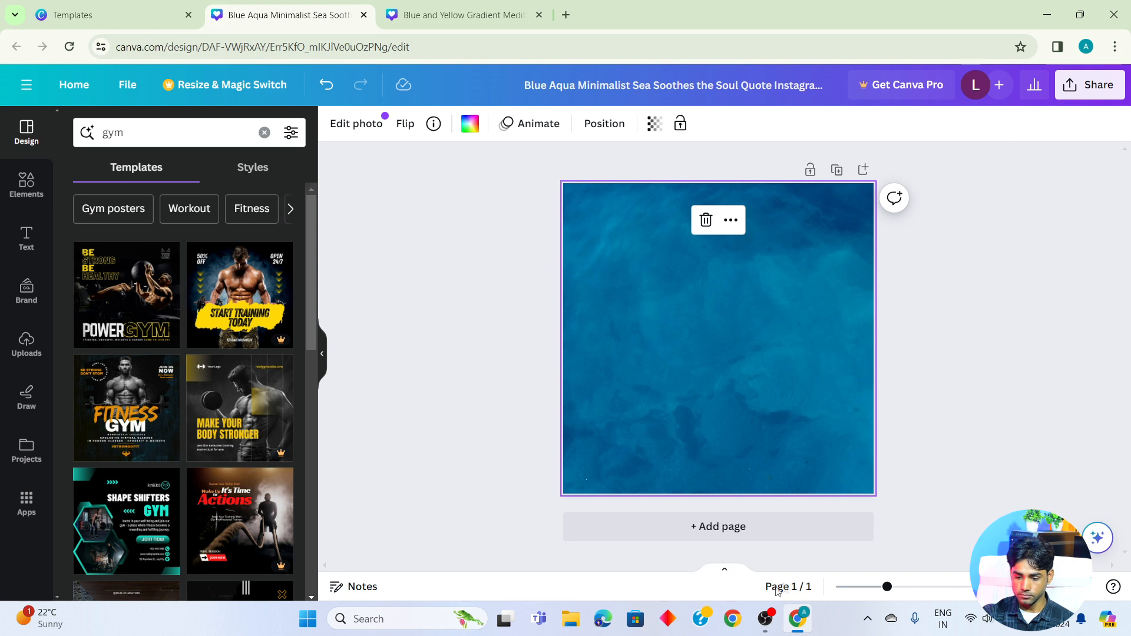
pyautogui.moveTo(887, 589)
pyautogui.mouseDown()
pyautogui.moveTo(925, 587)
pyautogui.moveTo(876, 587)
pyautogui.moveTo(914, 587)
pyautogui.moveTo(887, 588)
pyautogui.mouseUp()
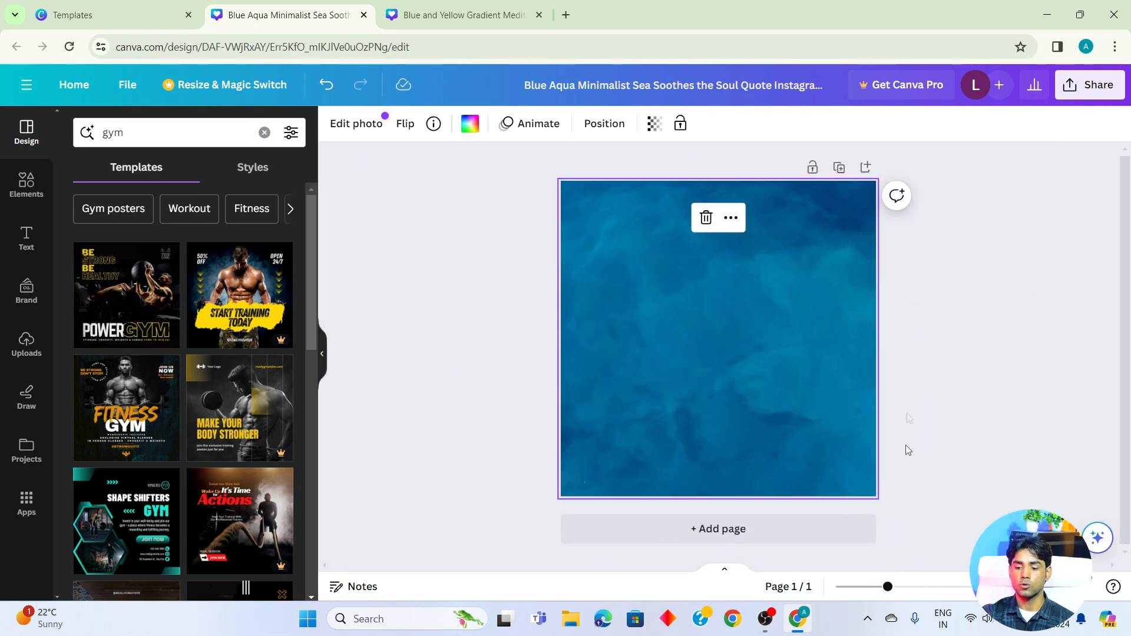
pyautogui.click(112, 286)
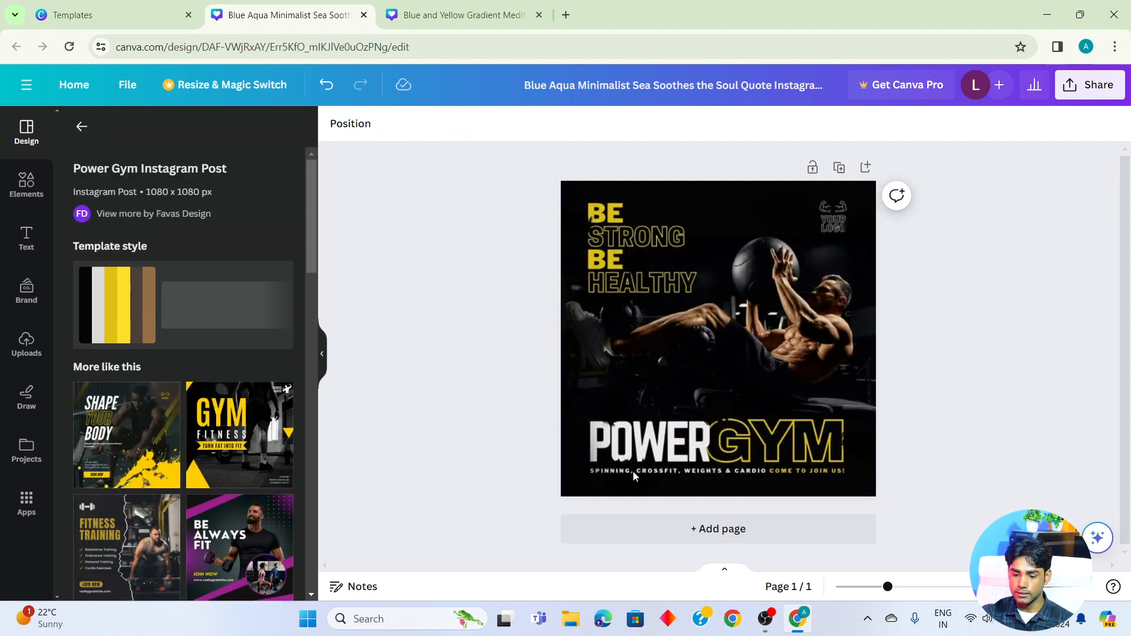
# - Zoom in to examine the POWER GYM title and the tagline beneath it up close, and return to the whole-page view
pyautogui.click(610, 473)
pyautogui.click(617, 472)
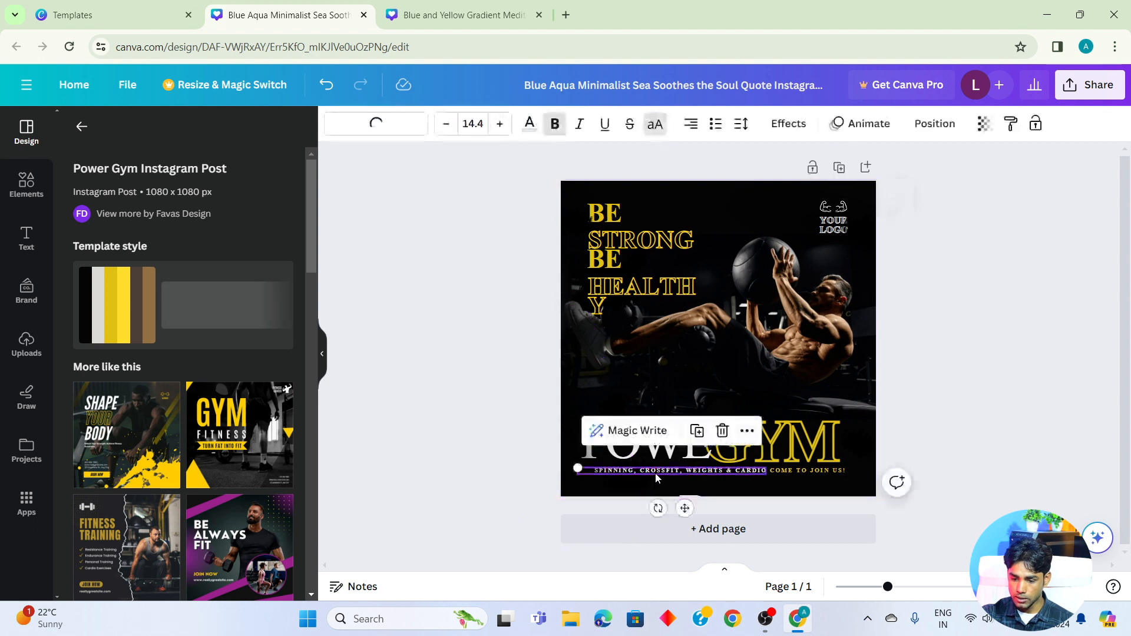
pyautogui.moveTo(888, 588); pyautogui.dragTo(910, 587)
pyautogui.moveTo(715, 453); pyautogui.dragTo(712, 383)
pyautogui.scroll(-3, 751, 450)
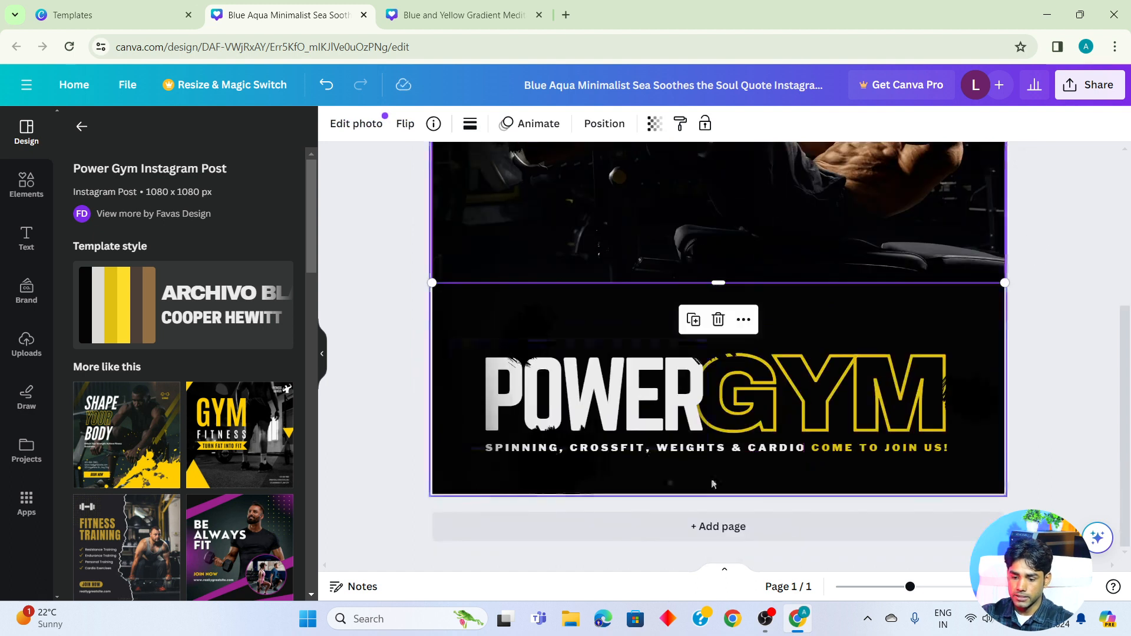
pyautogui.moveTo(910, 587); pyautogui.dragTo(931, 588)
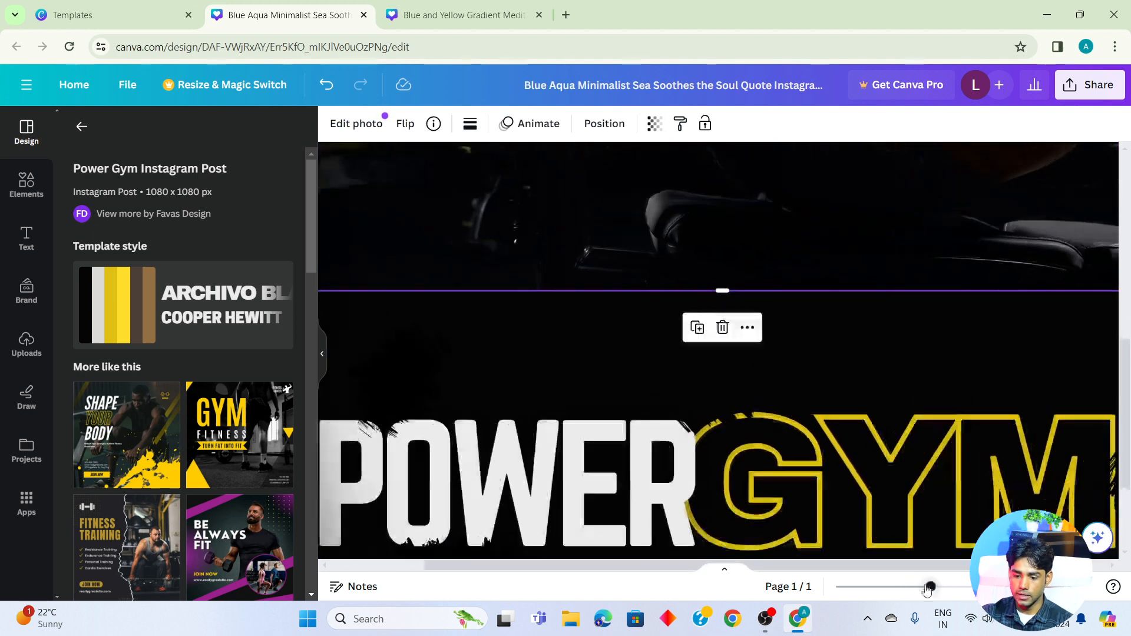
pyautogui.scroll(-3, 837, 519)
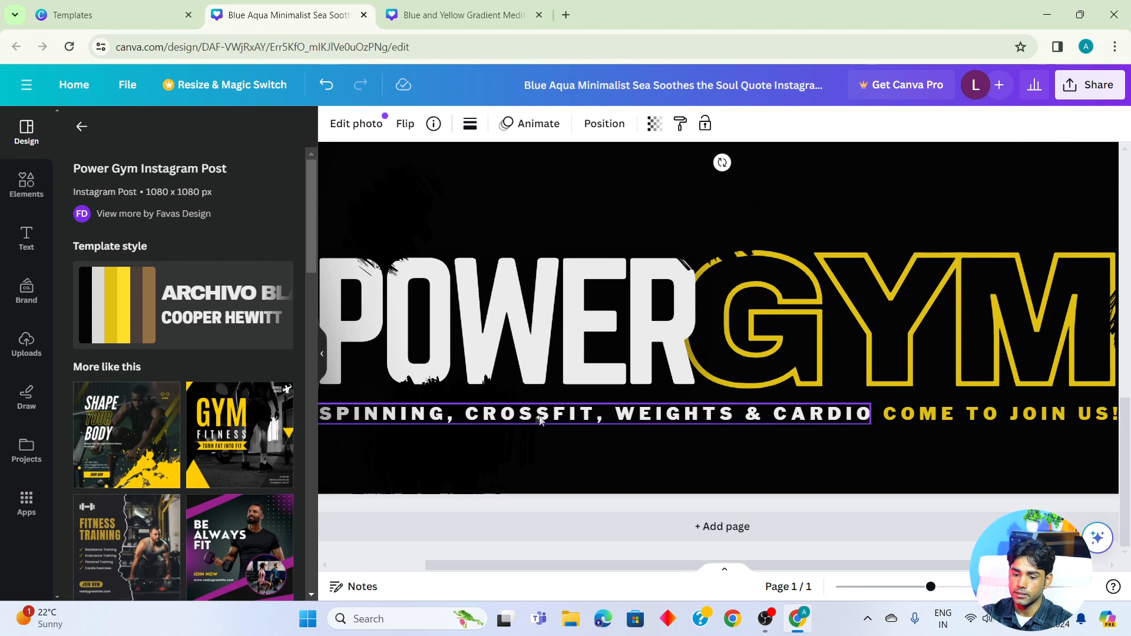
pyautogui.moveTo(937, 589); pyautogui.dragTo(890, 588)
pyautogui.click(964, 467)
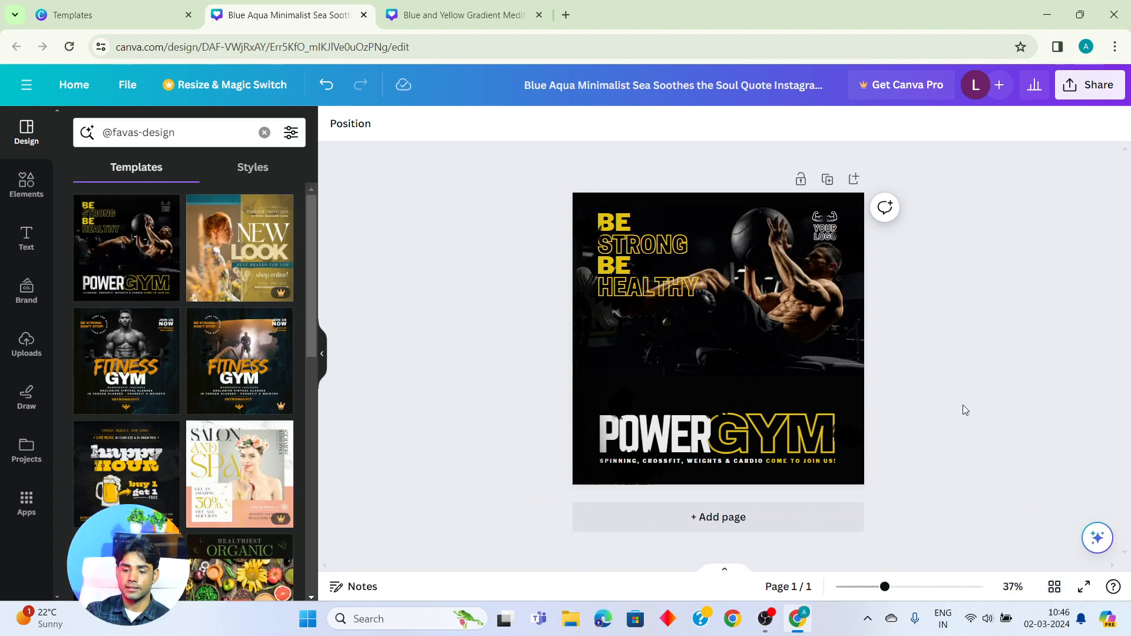
# - Add a second page with the Fitness Gym template and a third with the Brown Yellow Modern Fitness Training template
pyautogui.click(711, 523)
pyautogui.click(115, 375)
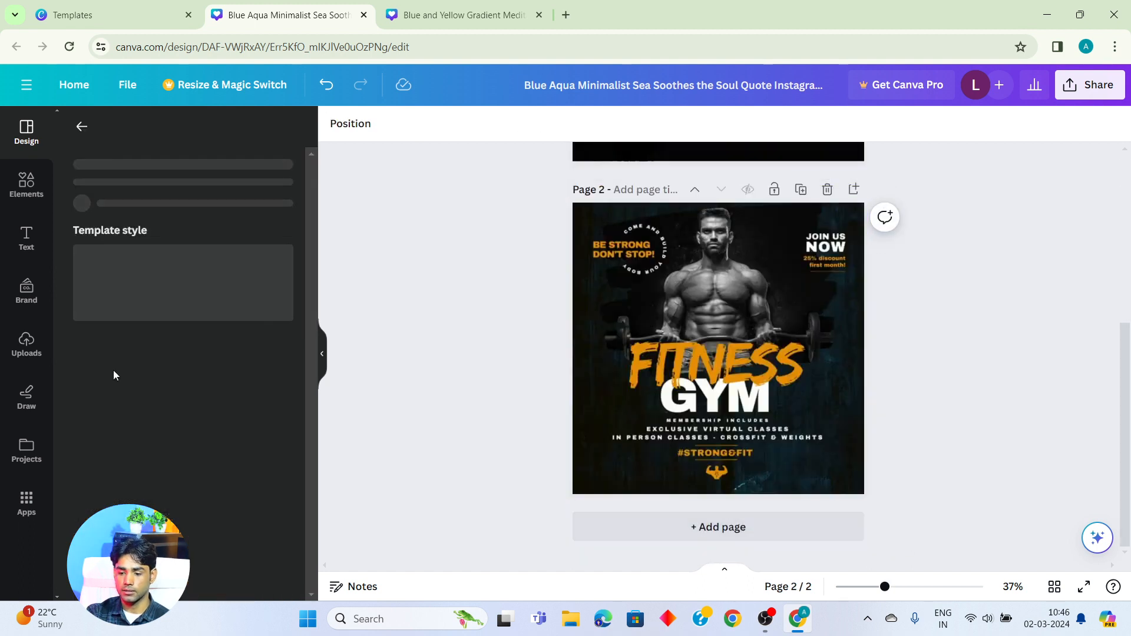
pyautogui.click(722, 537)
pyautogui.click(212, 447)
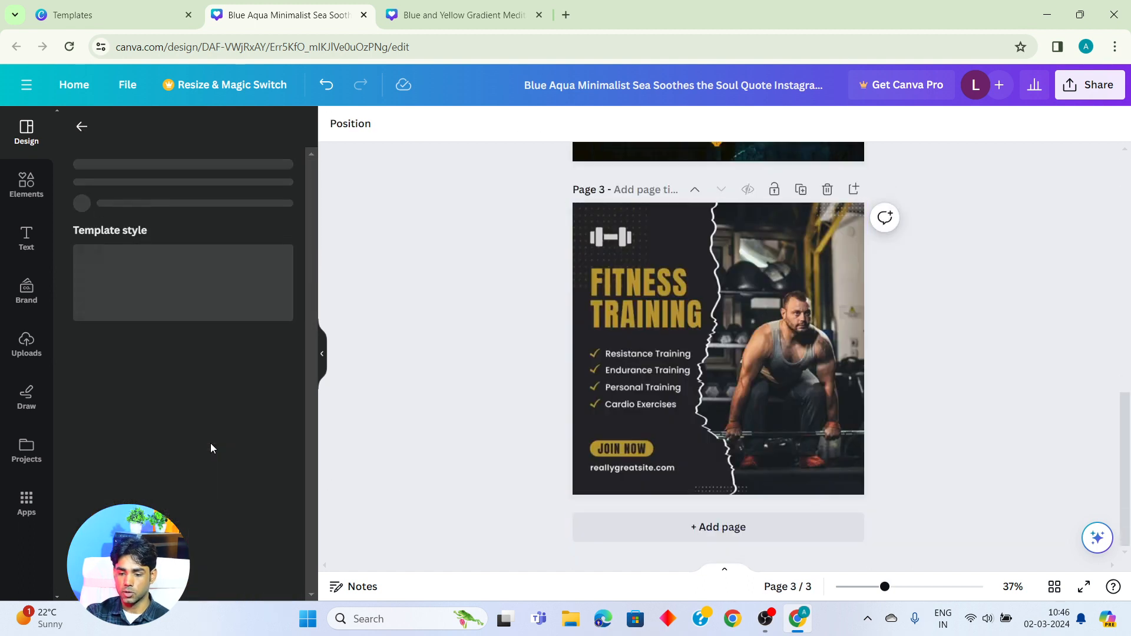
# - Show all pages in grid view, select page 2, and return to the normal page view at page 1
pyautogui.scroll(10, 884, 402)
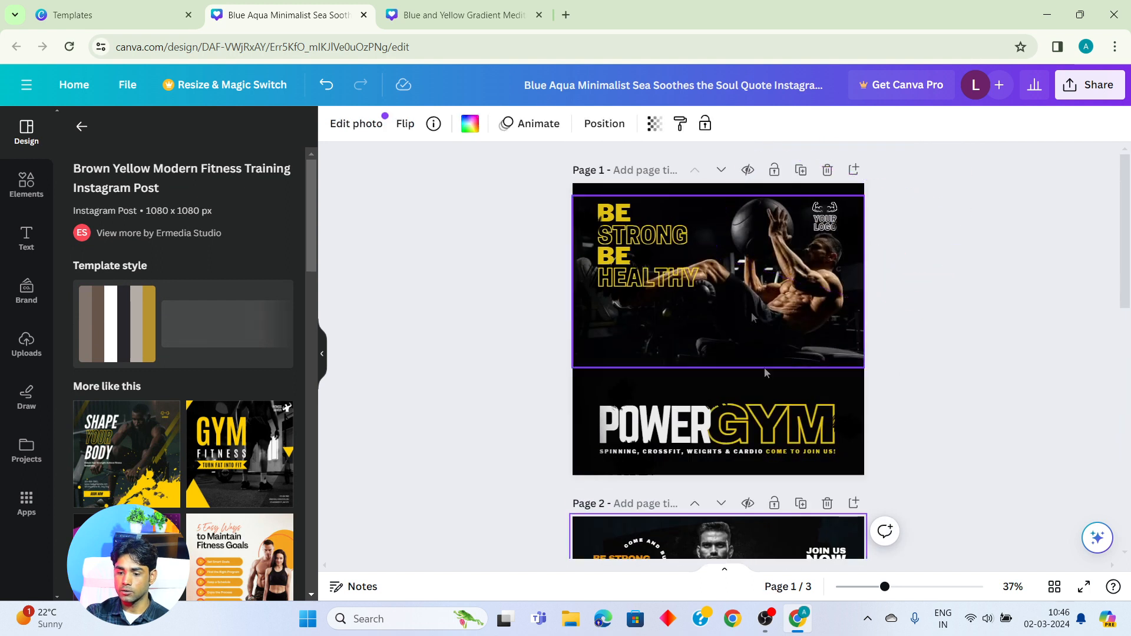
pyautogui.click(1054, 587)
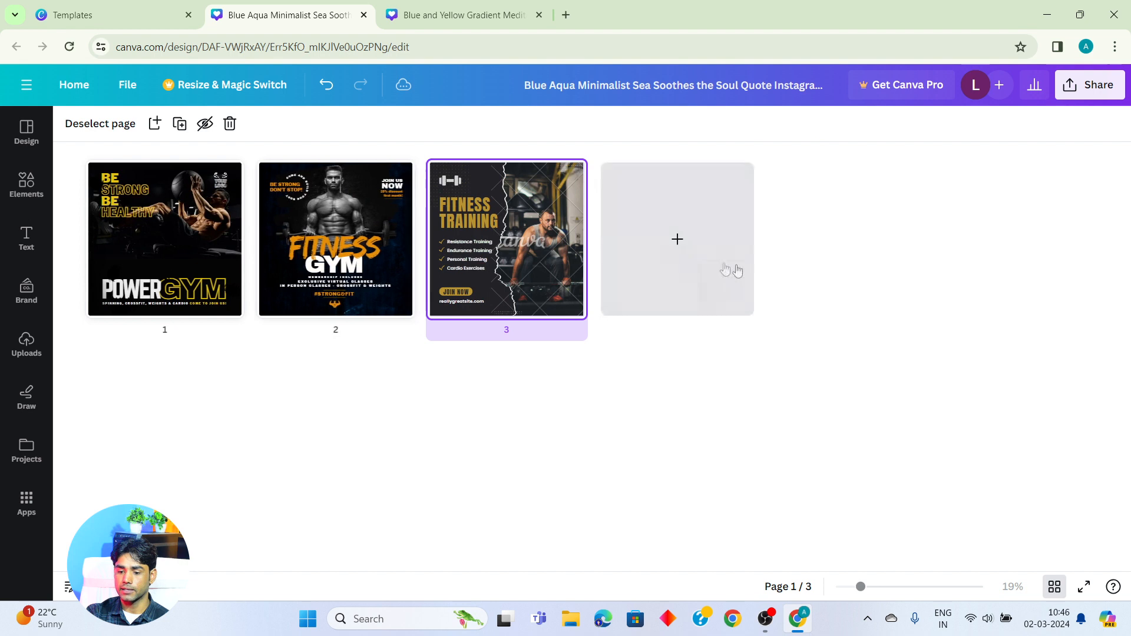
pyautogui.click(334, 239)
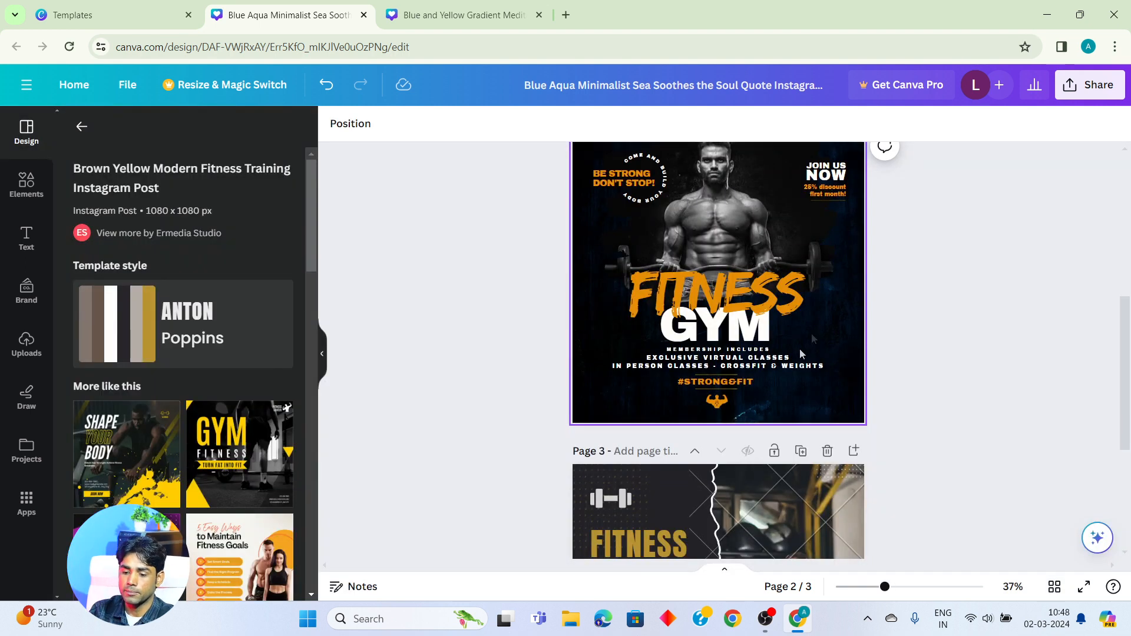
pyautogui.scroll(5, 812, 334)
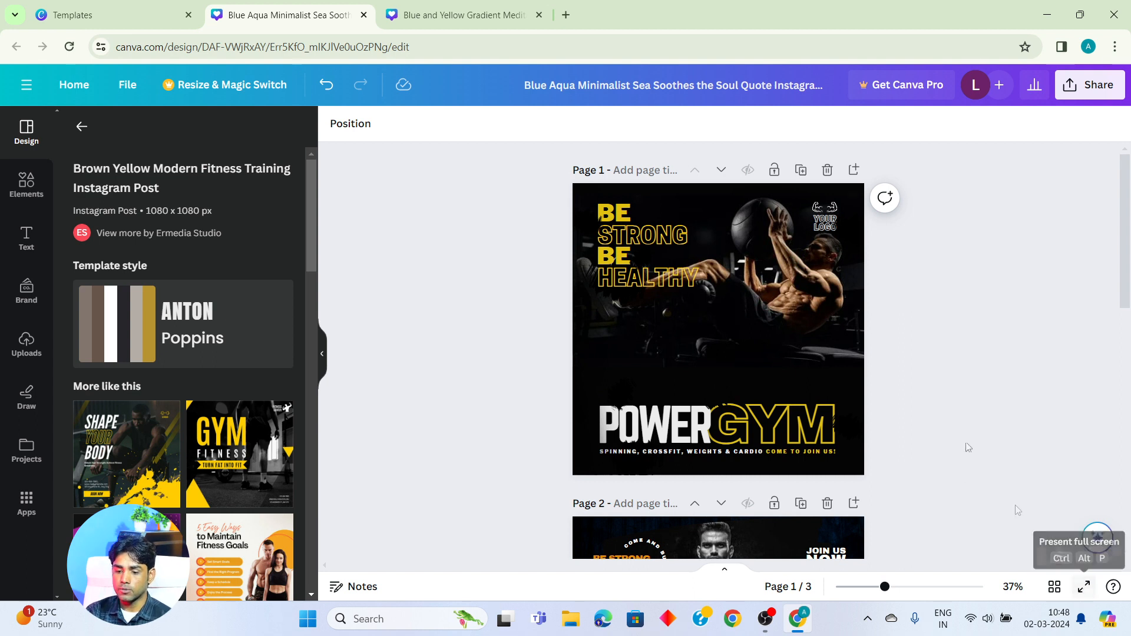
# - Present the design full screen and advance from page 1 to page 3
pyautogui.click(1086, 587)
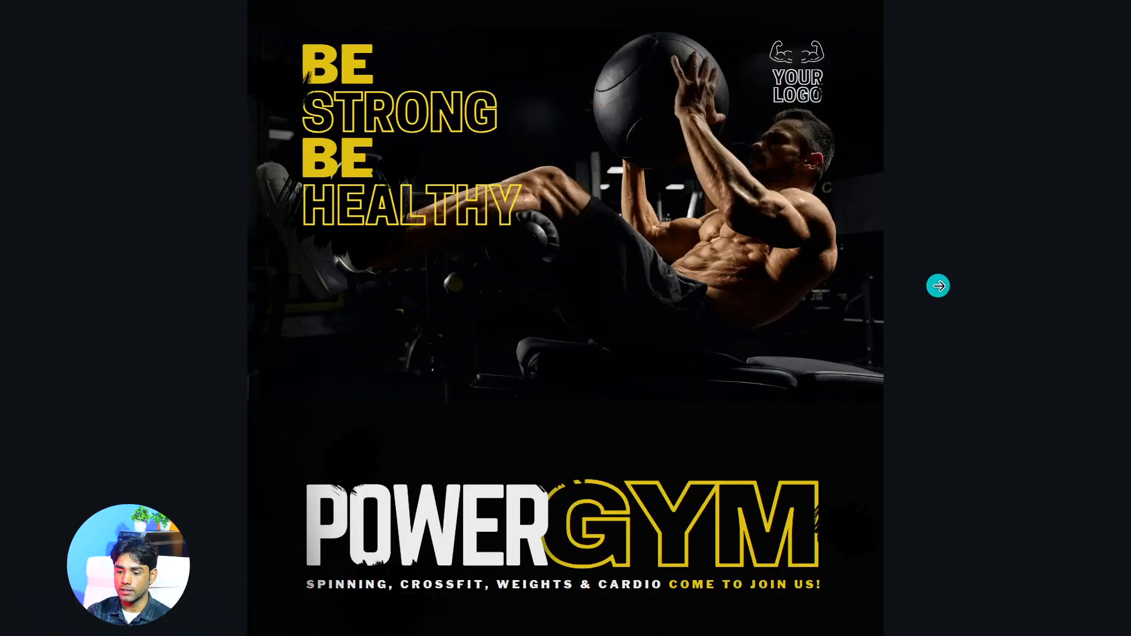
pyautogui.click(939, 286)
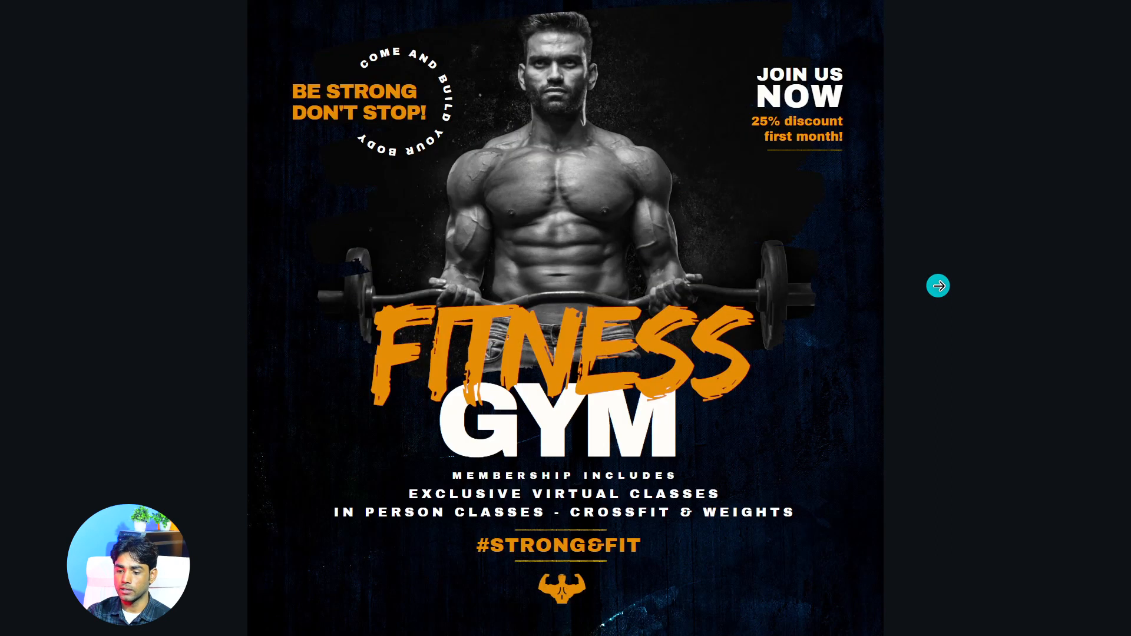
pyautogui.click(939, 286)
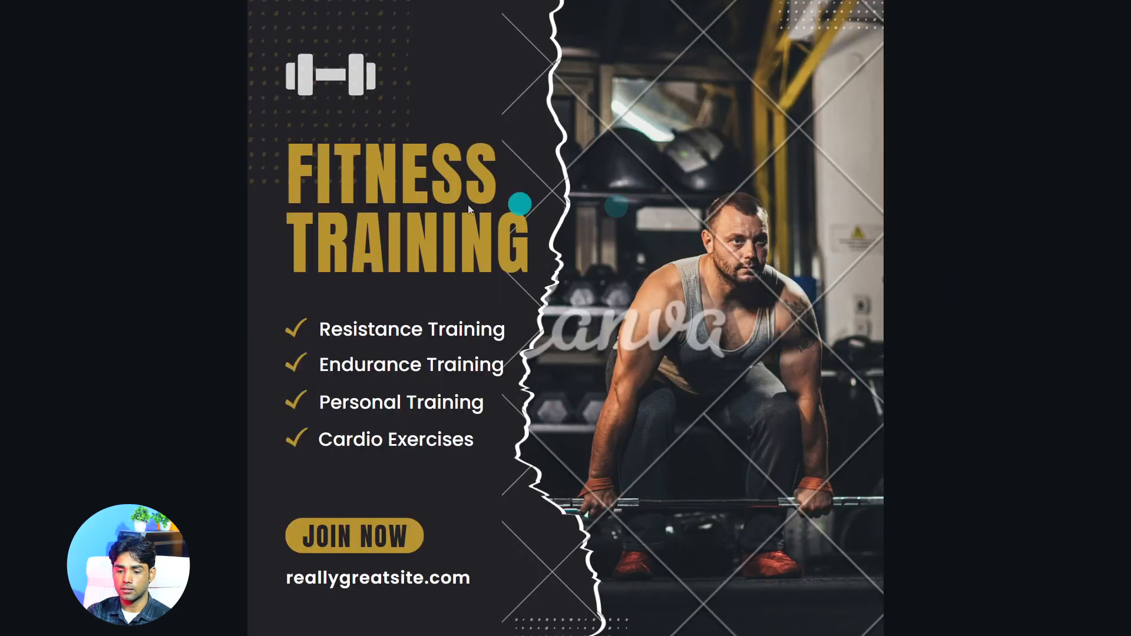
# - Browse the full-screen presentation back to page 1, forward to page 3 and back again, and exit full screen
pyautogui.click(192, 285)
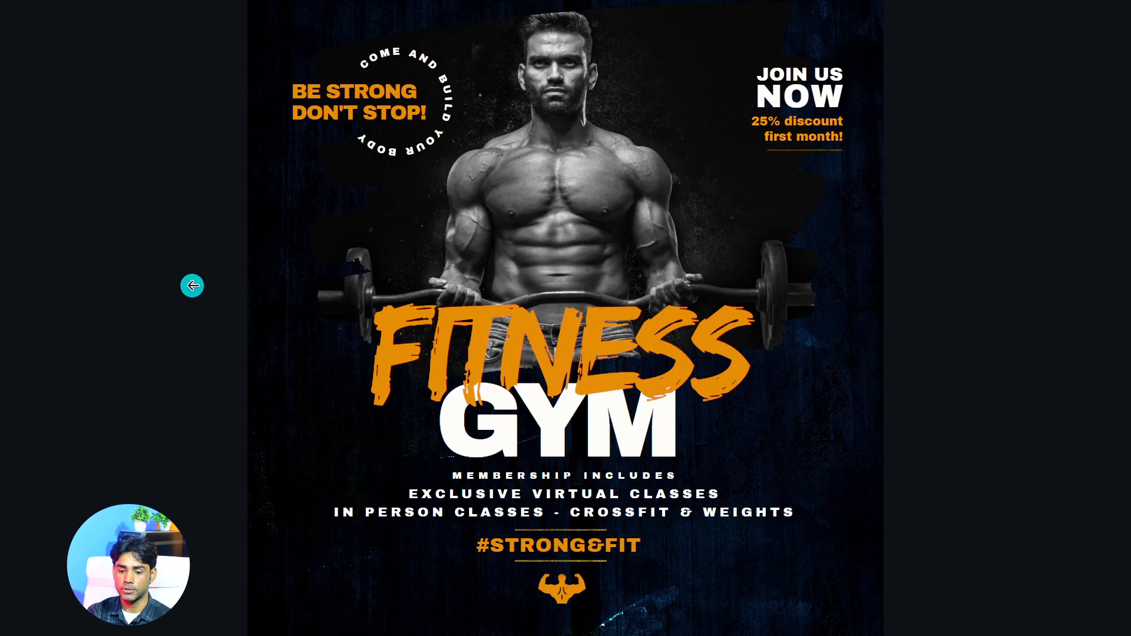
pyautogui.click(192, 286)
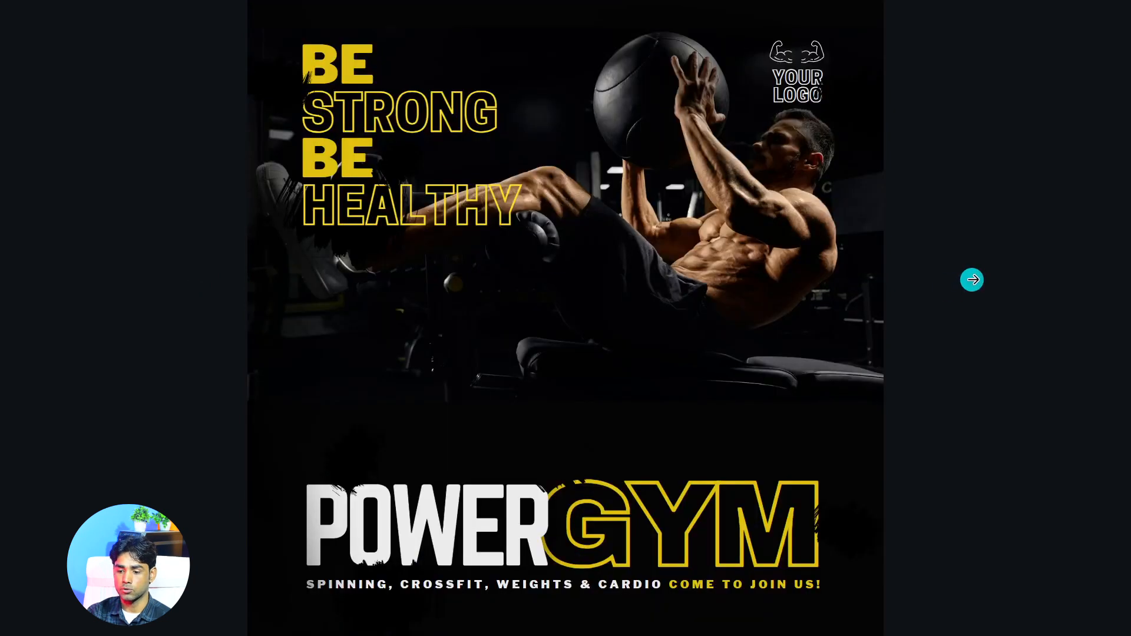
pyautogui.click(972, 281)
pyautogui.click(972, 280)
pyautogui.click(44, 281)
pyautogui.click(44, 280)
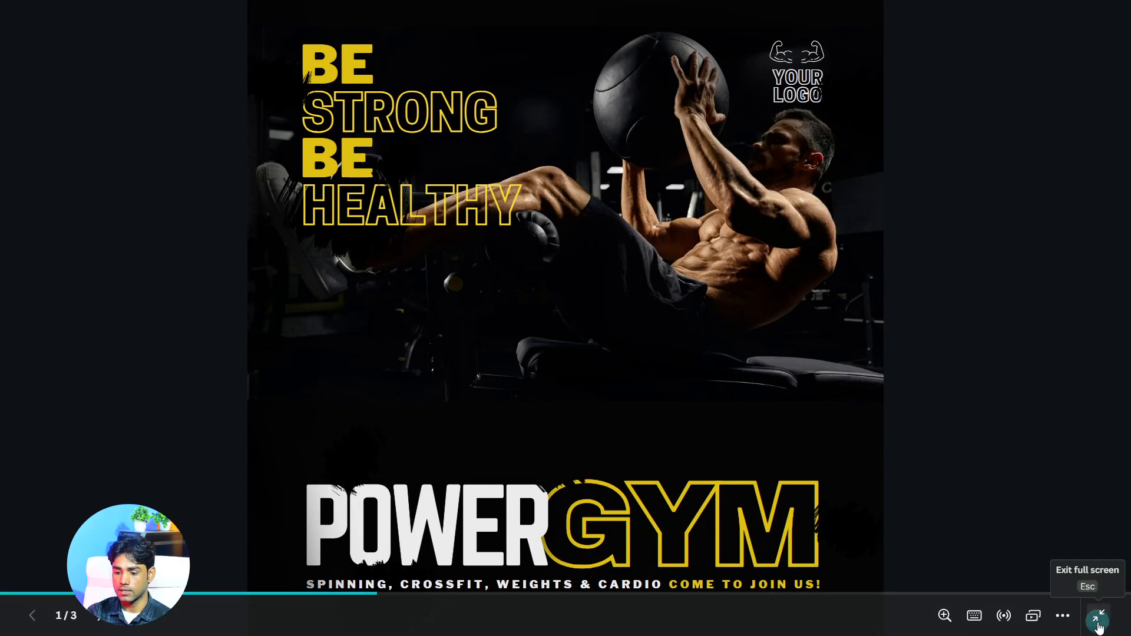
pyautogui.click(1086, 613)
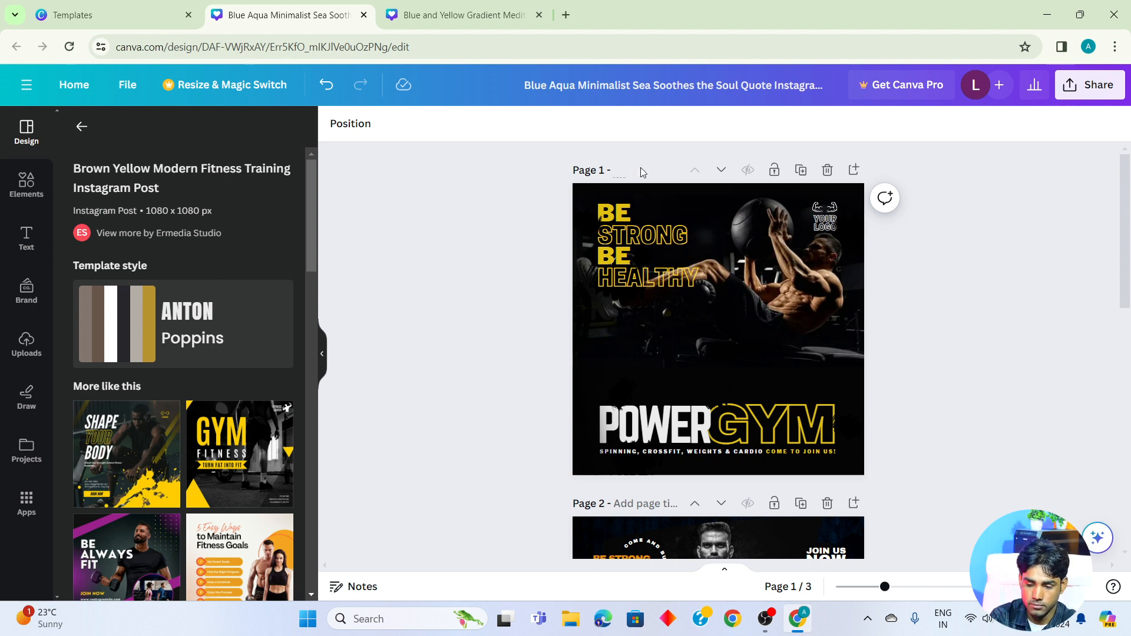
# - Title page 1 "gkljkh", page 2 "kgg" and page 3 "jfhufk"
pyautogui.write('kljkh')
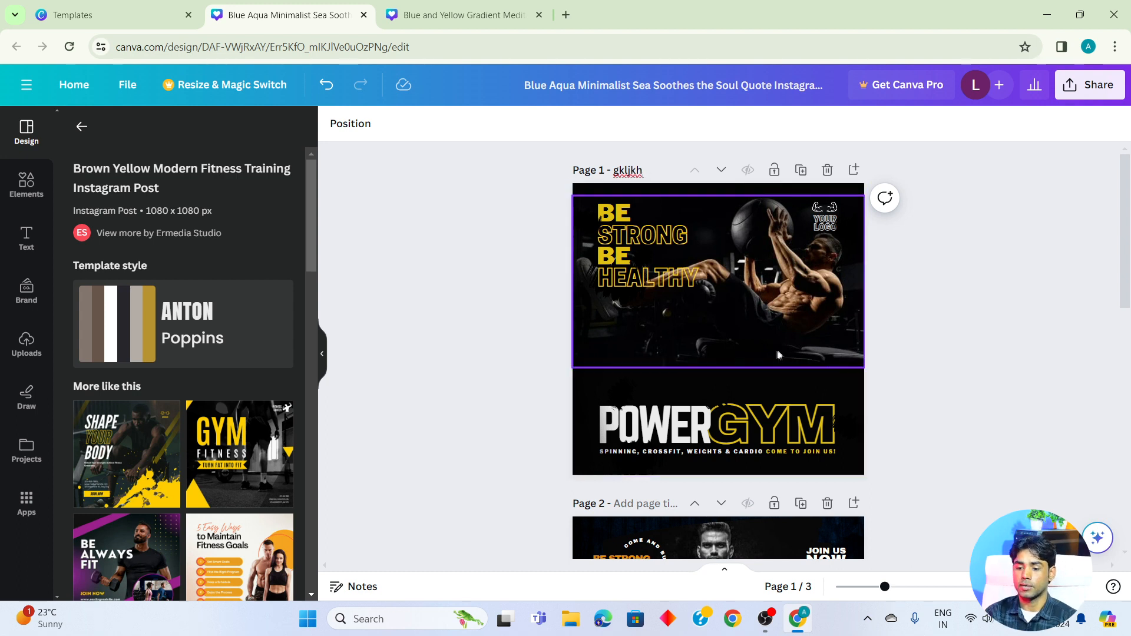
pyautogui.scroll(-4, 951, 415)
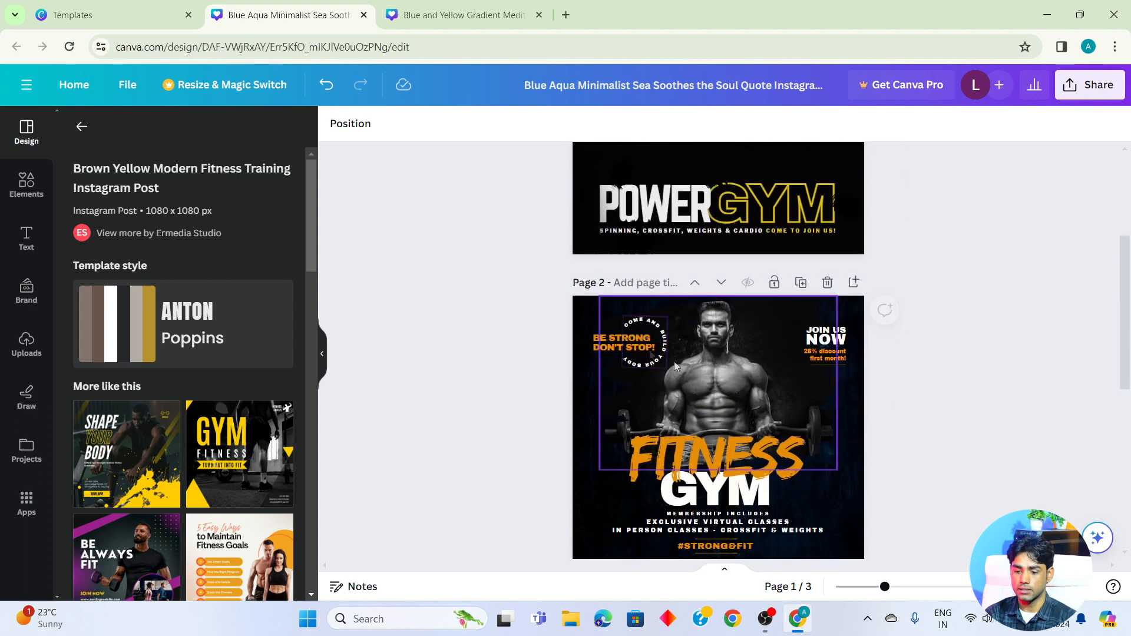
pyautogui.click(645, 284)
pyautogui.write('kgg')
pyautogui.scroll(-5, 644, 282)
pyautogui.click(641, 328)
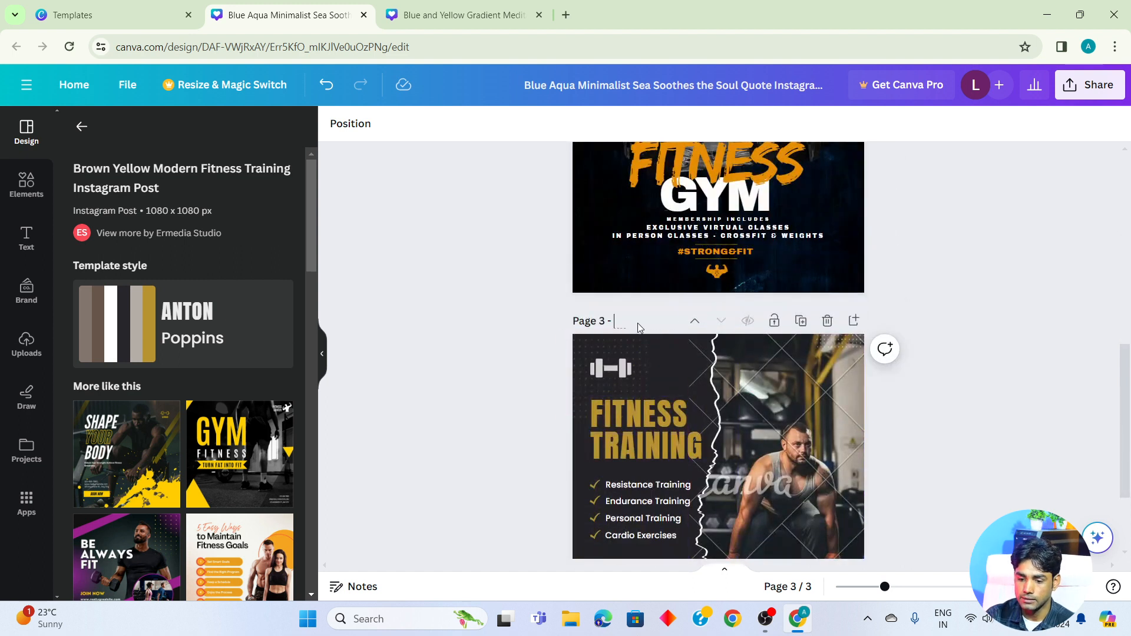
pyautogui.click(639, 324)
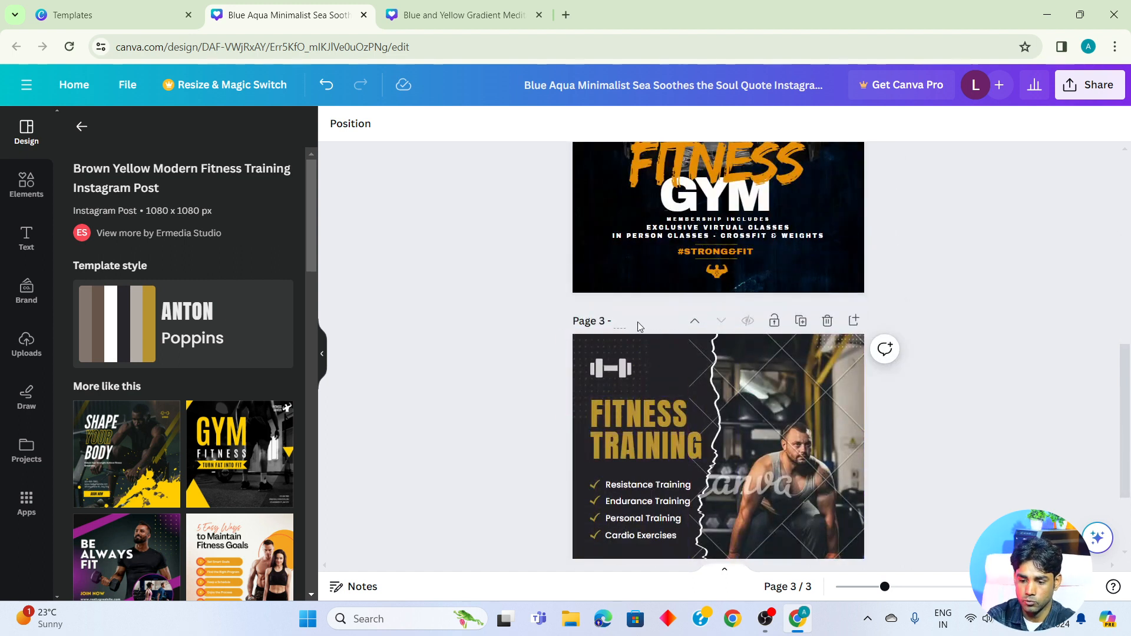
# - Move the POWER GYM page down one position and back up to first place, two times over
pyautogui.scroll(10, 901, 342)
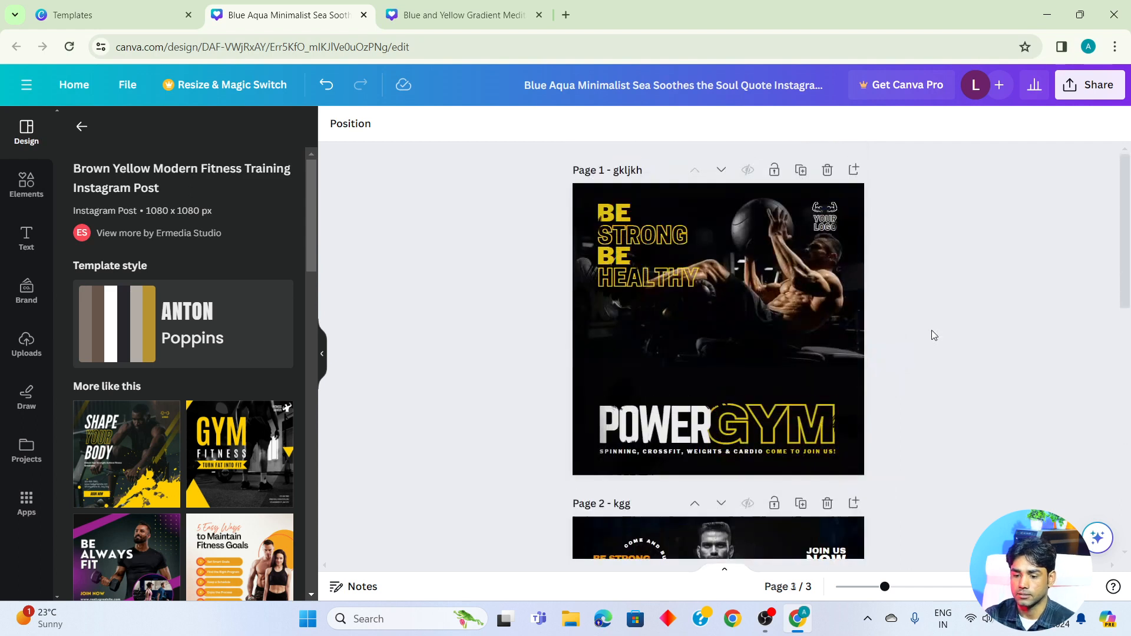
pyautogui.click(721, 171)
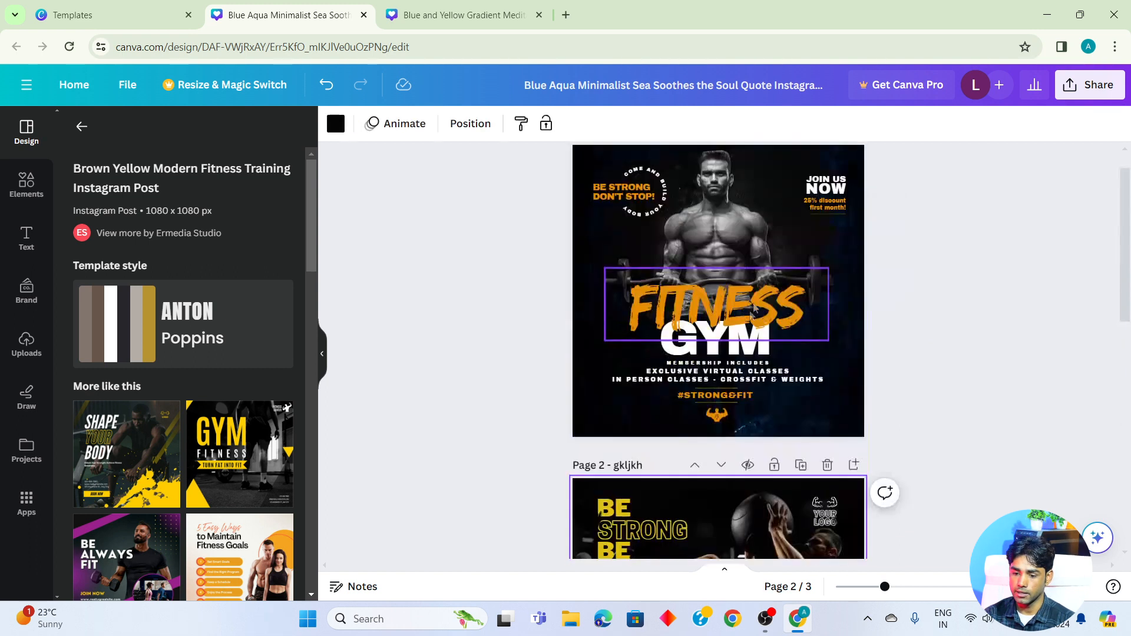
pyautogui.scroll(1, 768, 286)
pyautogui.scroll(-2, 768, 286)
pyautogui.scroll(2, 768, 286)
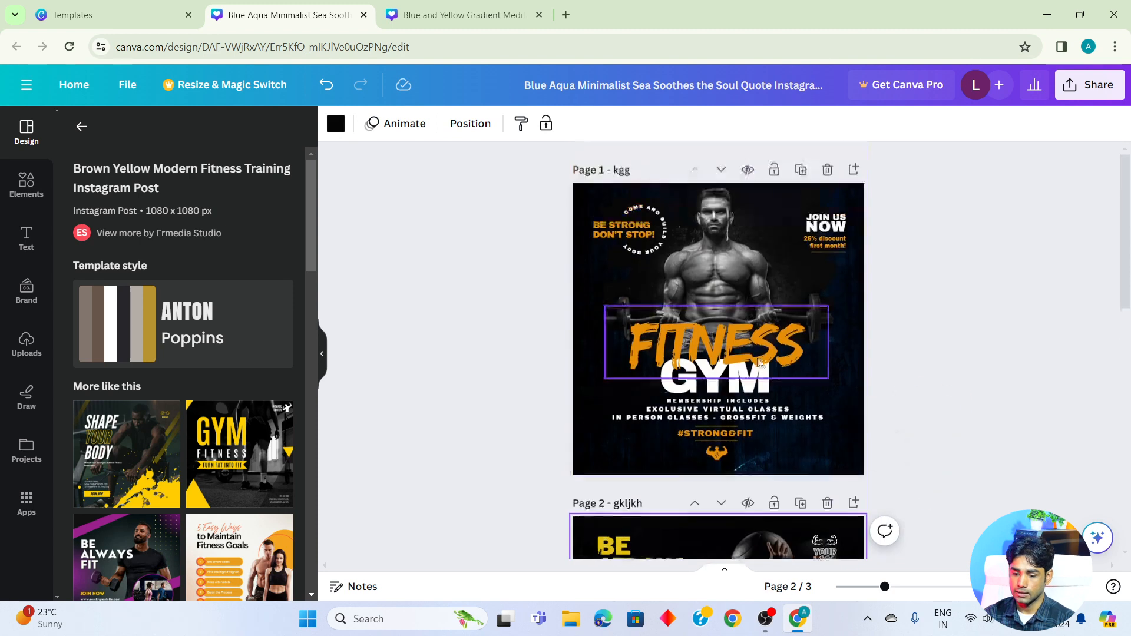
pyautogui.click(695, 505)
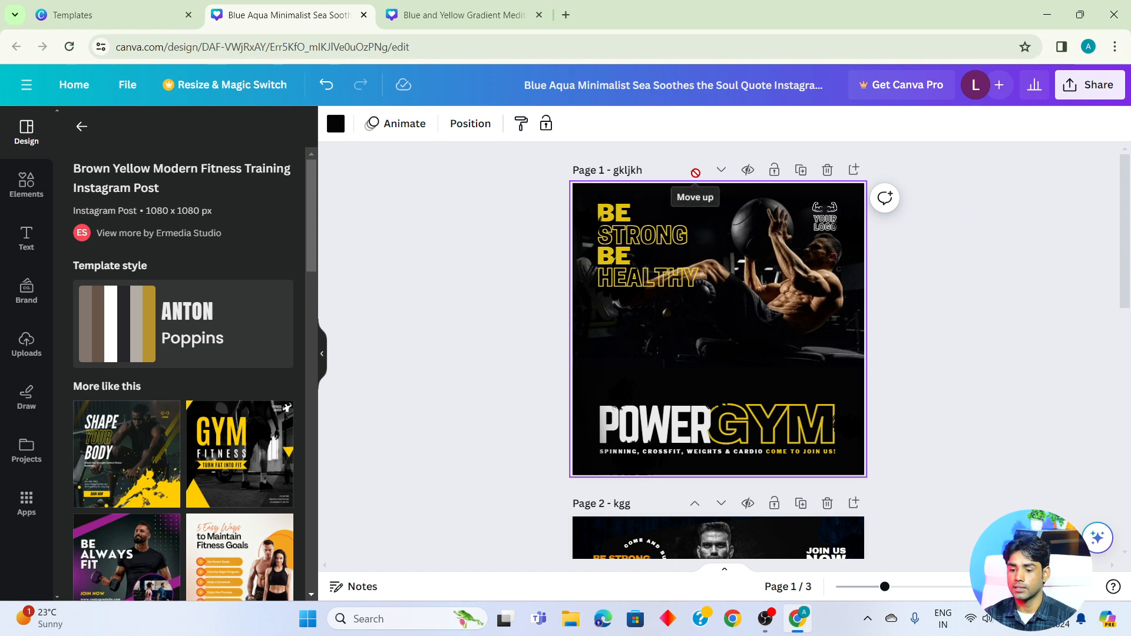
pyautogui.click(721, 171)
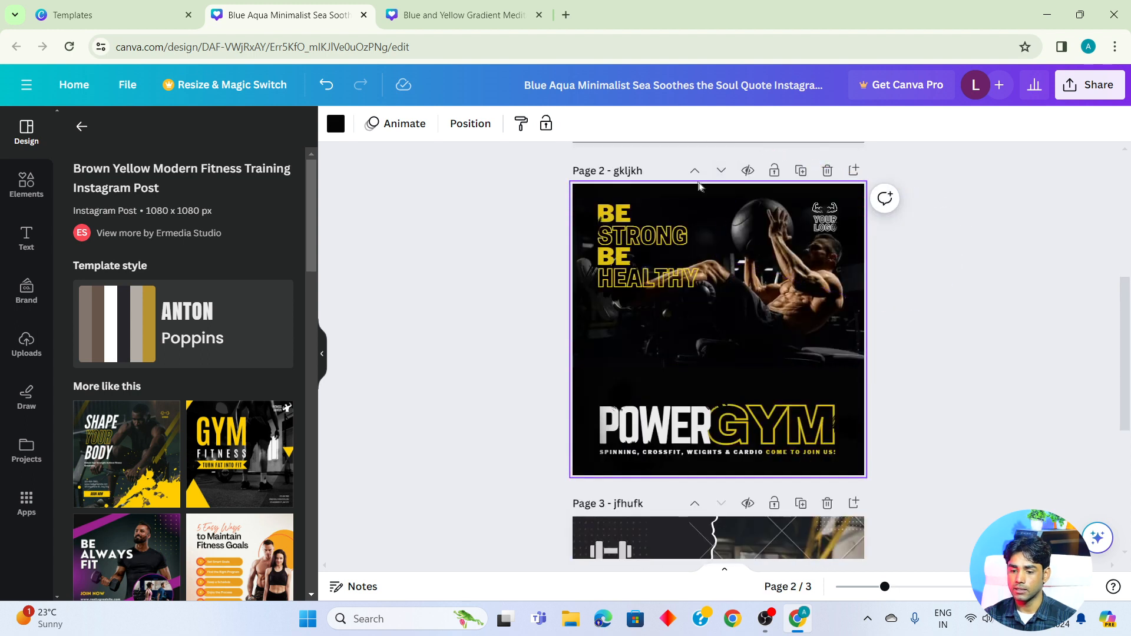
pyautogui.click(695, 172)
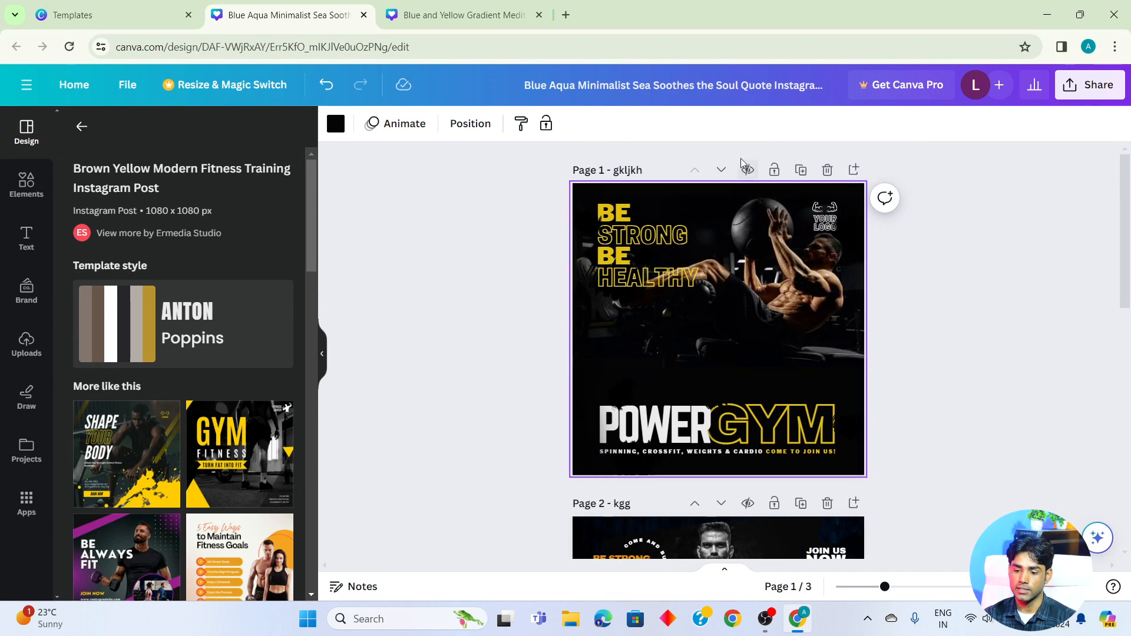
# - Hide the POWER GYM page from the presentation
pyautogui.click(747, 171)
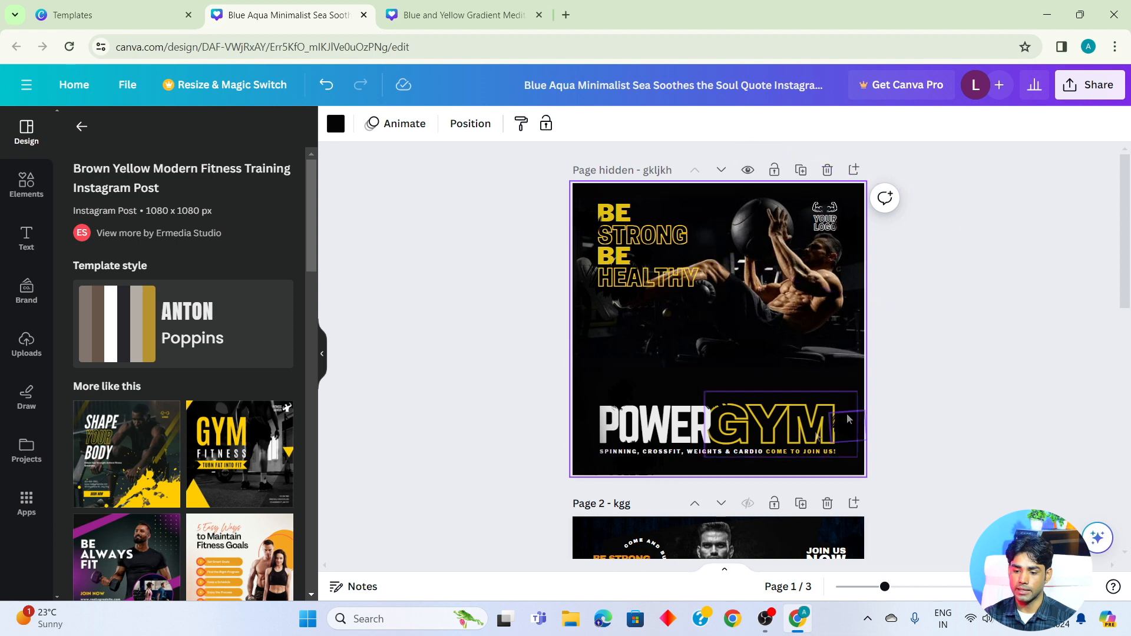
pyautogui.scroll(-5, 766, 382)
pyautogui.scroll(5, 766, 383)
# - Present the design full screen, go back and forth between the unhidden pages, and exit full screen
pyautogui.click(1085, 587)
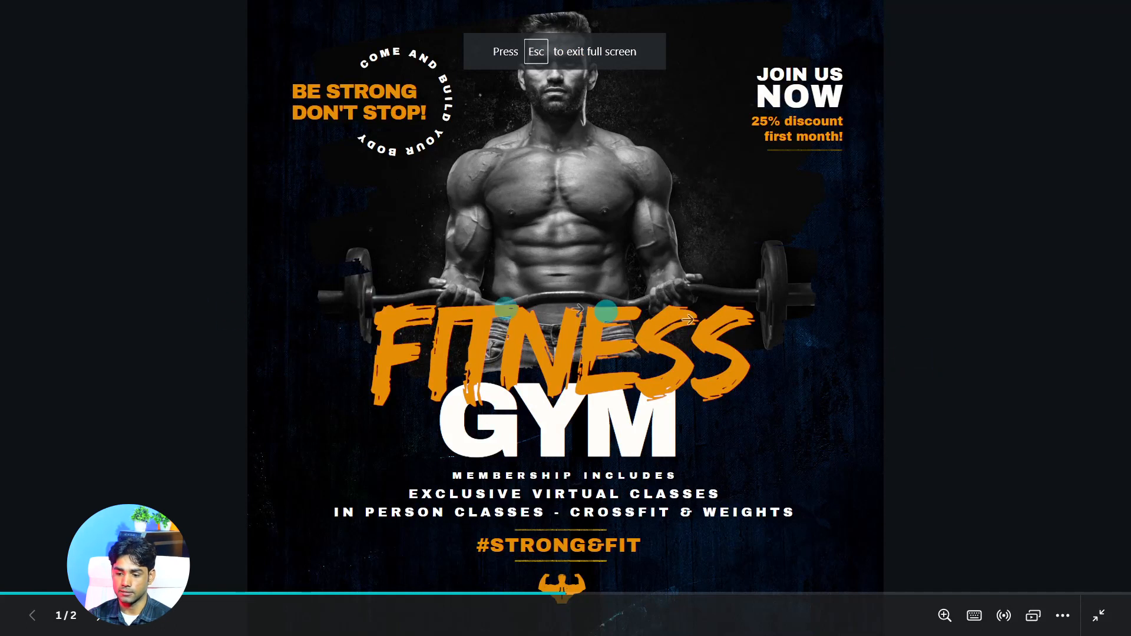
pyautogui.click(914, 321)
pyautogui.click(121, 285)
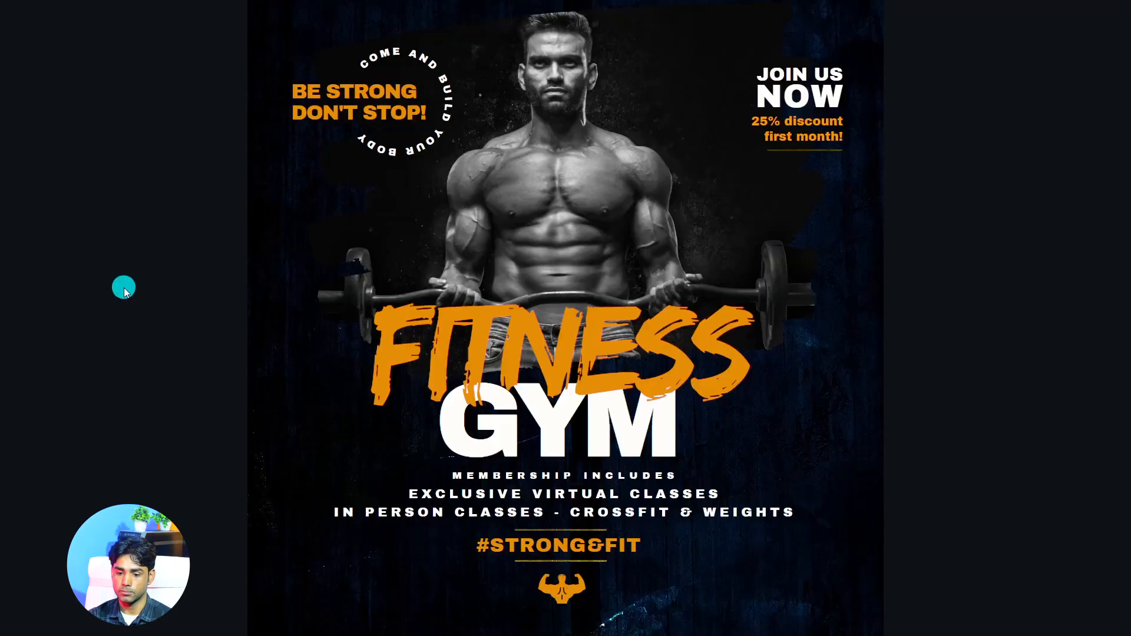
pyautogui.click(947, 299)
pyautogui.click(201, 287)
pyautogui.click(932, 371)
pyautogui.click(231, 276)
pyautogui.click(1018, 301)
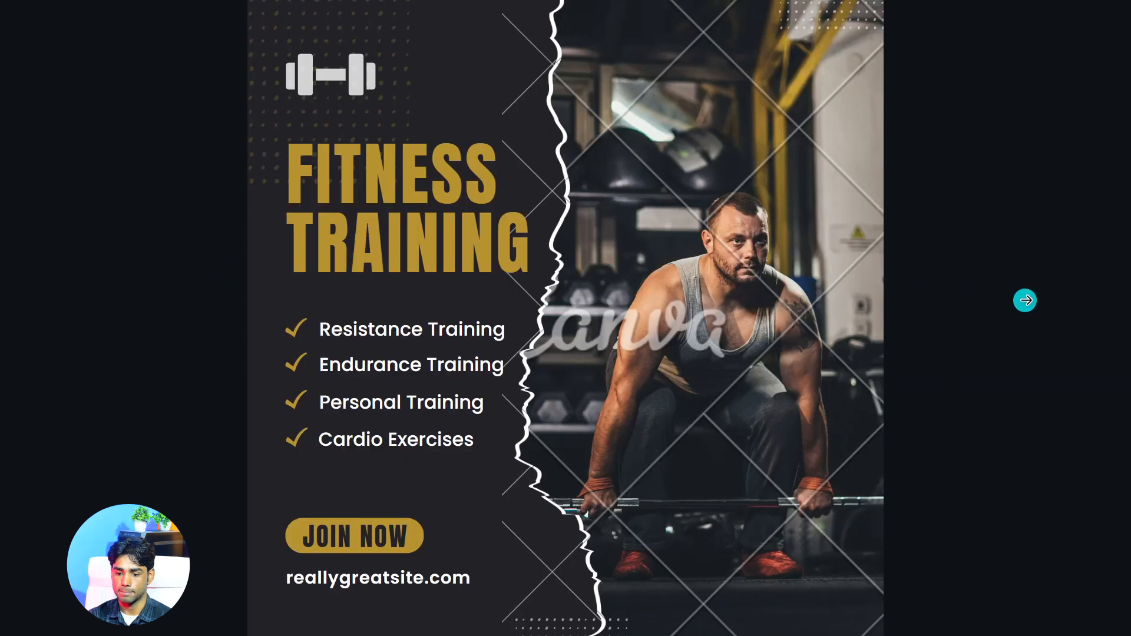
pyautogui.click(1100, 620)
# - Unhide the POWER GYM page, and lock and unlock it twice
pyautogui.scroll(9, 911, 383)
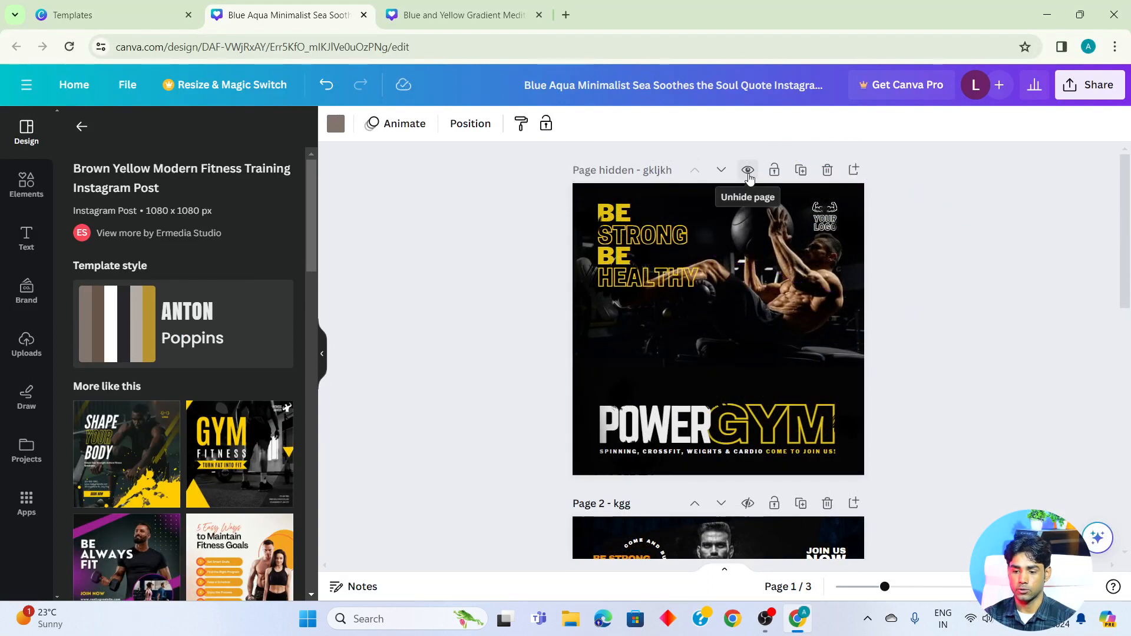
pyautogui.click(748, 174)
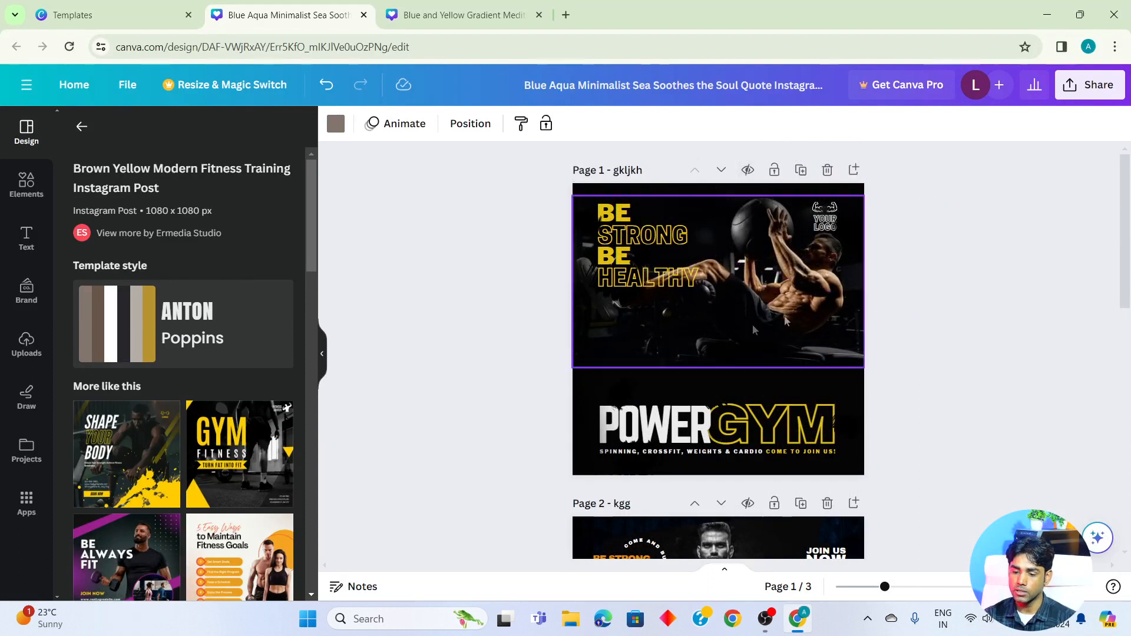
pyautogui.click(771, 174)
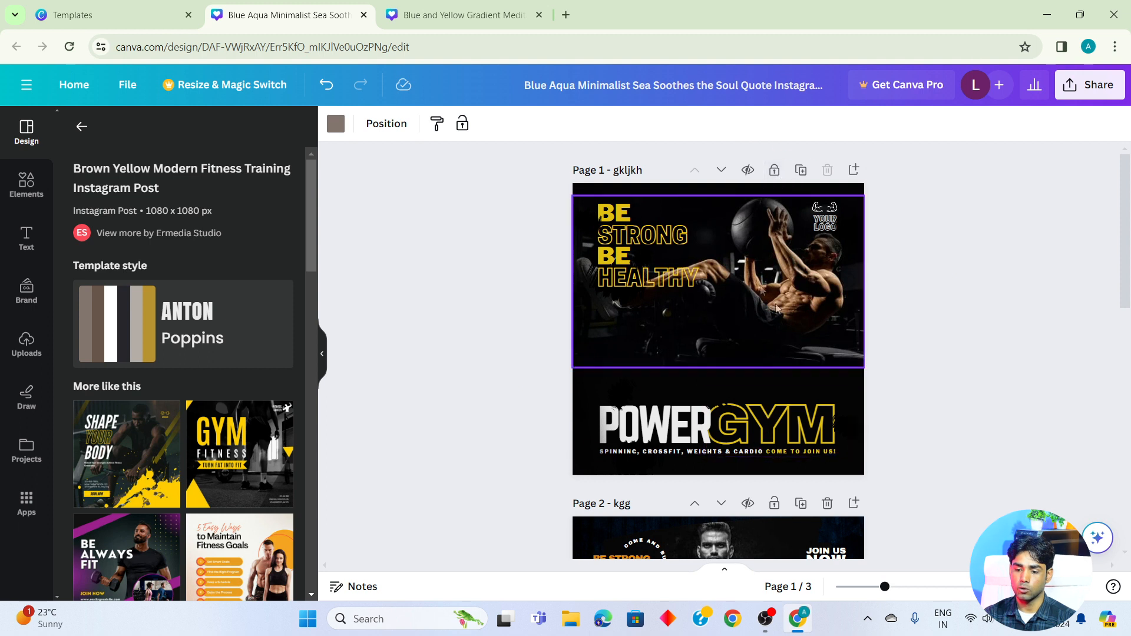
pyautogui.click(774, 170)
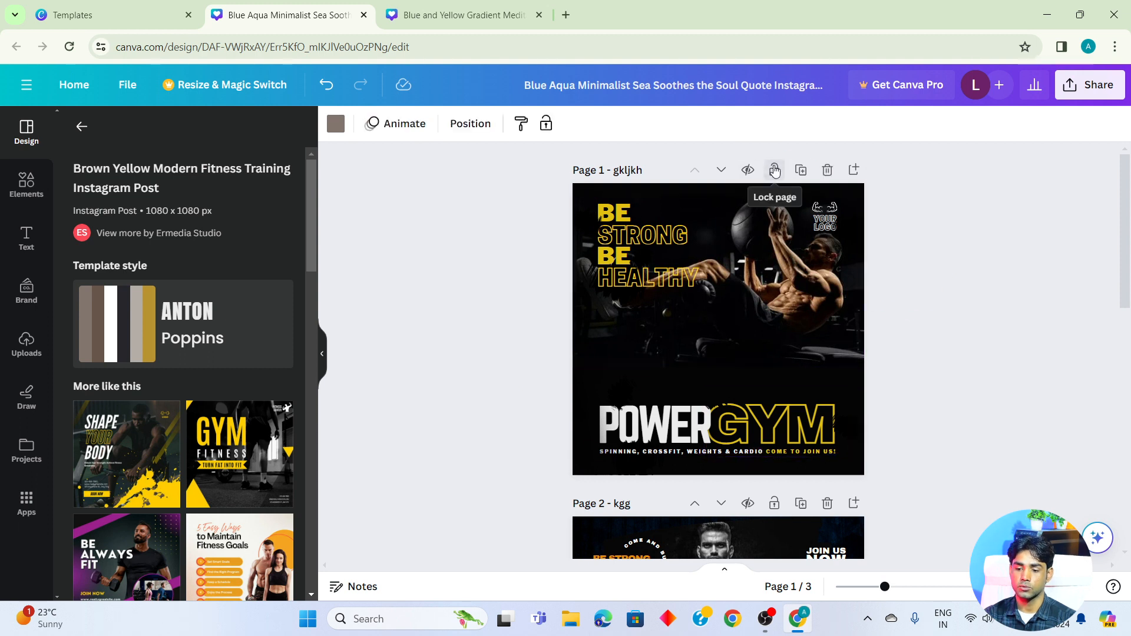
pyautogui.click(774, 170)
pyautogui.click(774, 170)
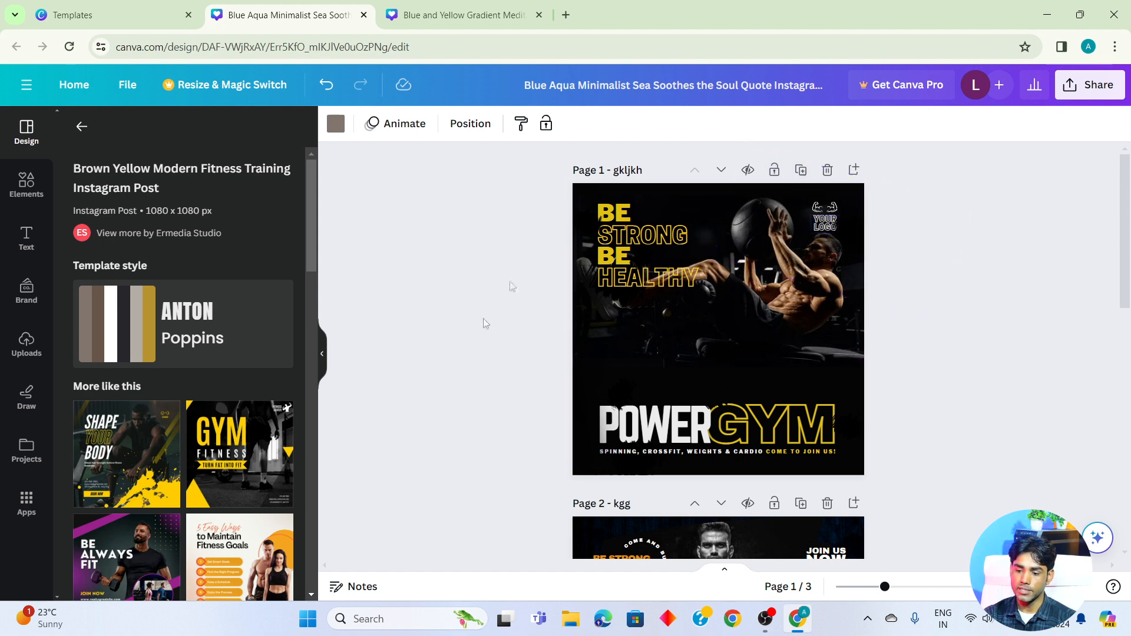
# - Duplicate the POWER GYM page and delete the first of the two copies
pyautogui.click(802, 170)
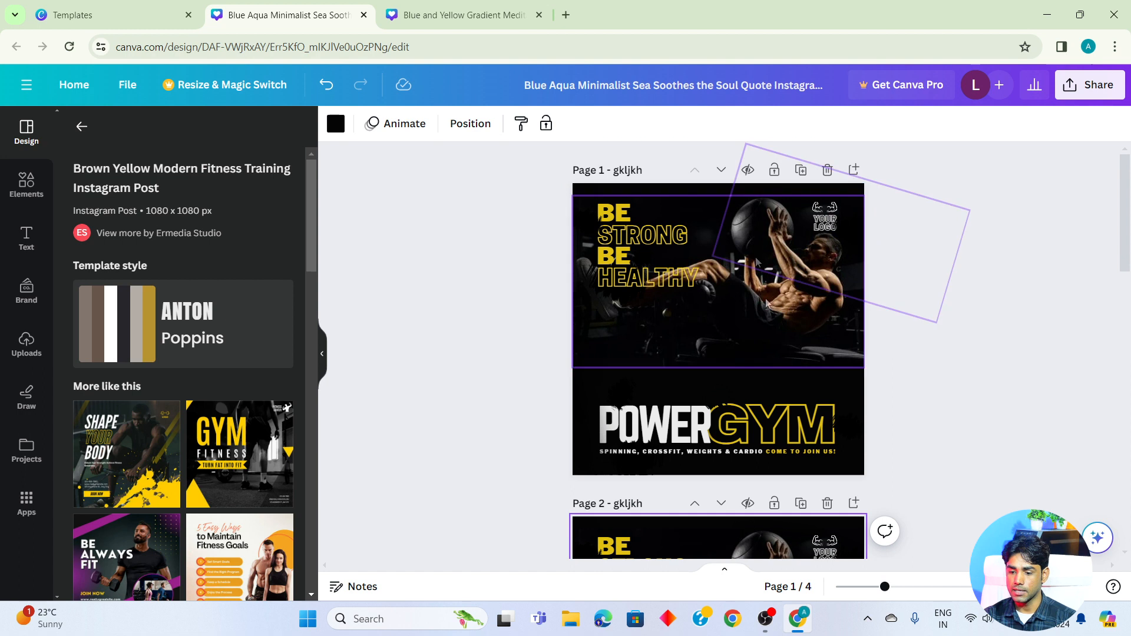
pyautogui.click(827, 171)
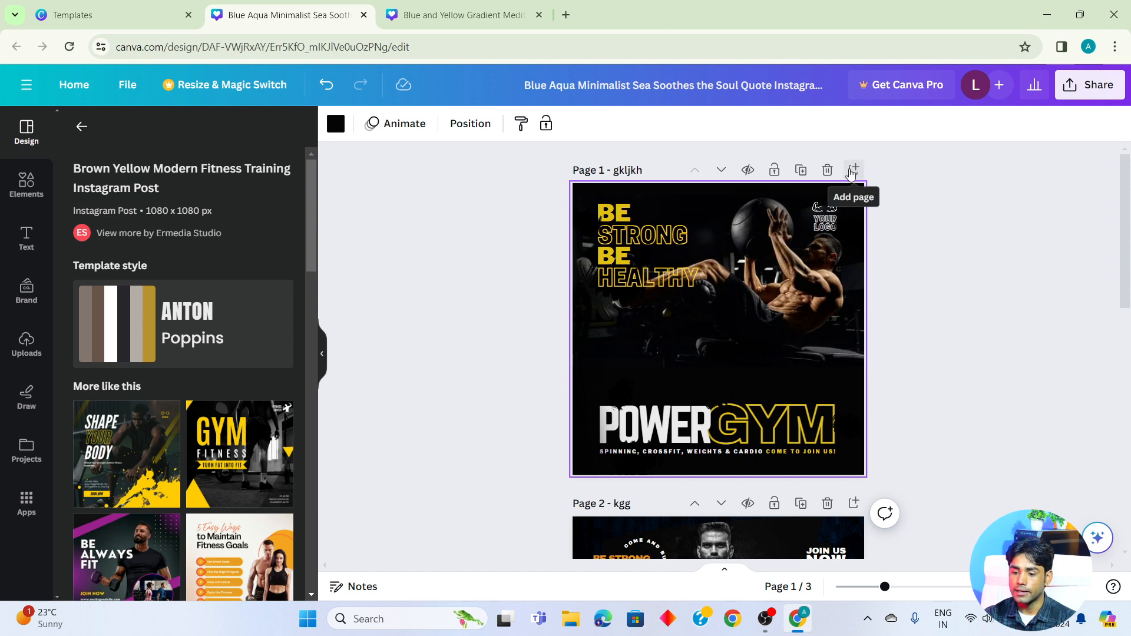
# - Add a blank page directly after the POWER GYM page
pyautogui.click(854, 170)
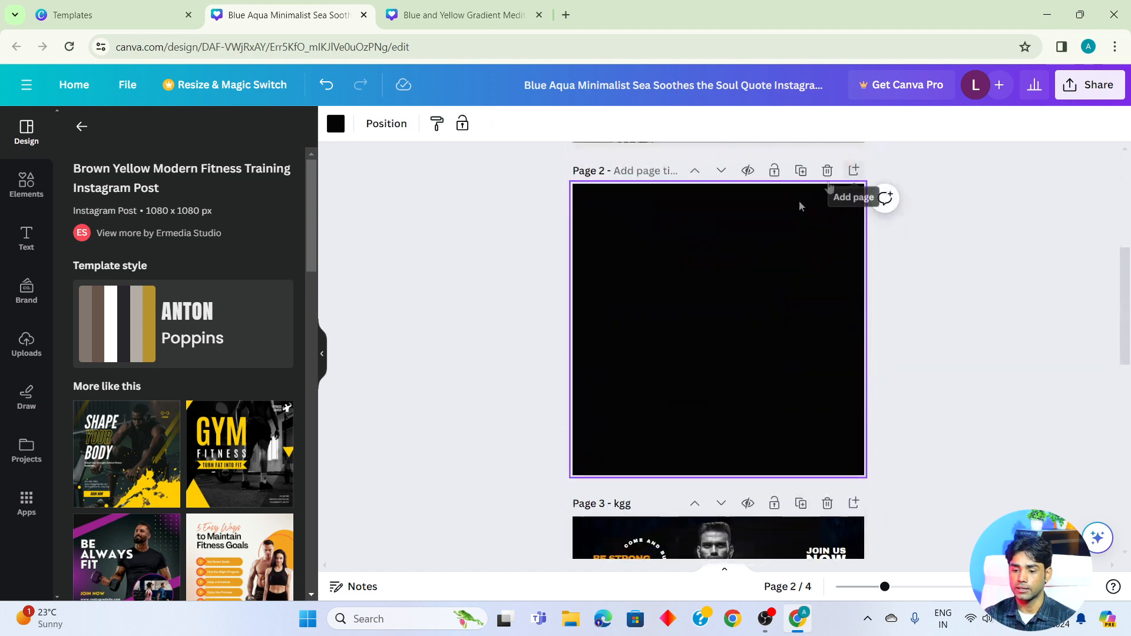
pyautogui.scroll(5, 823, 406)
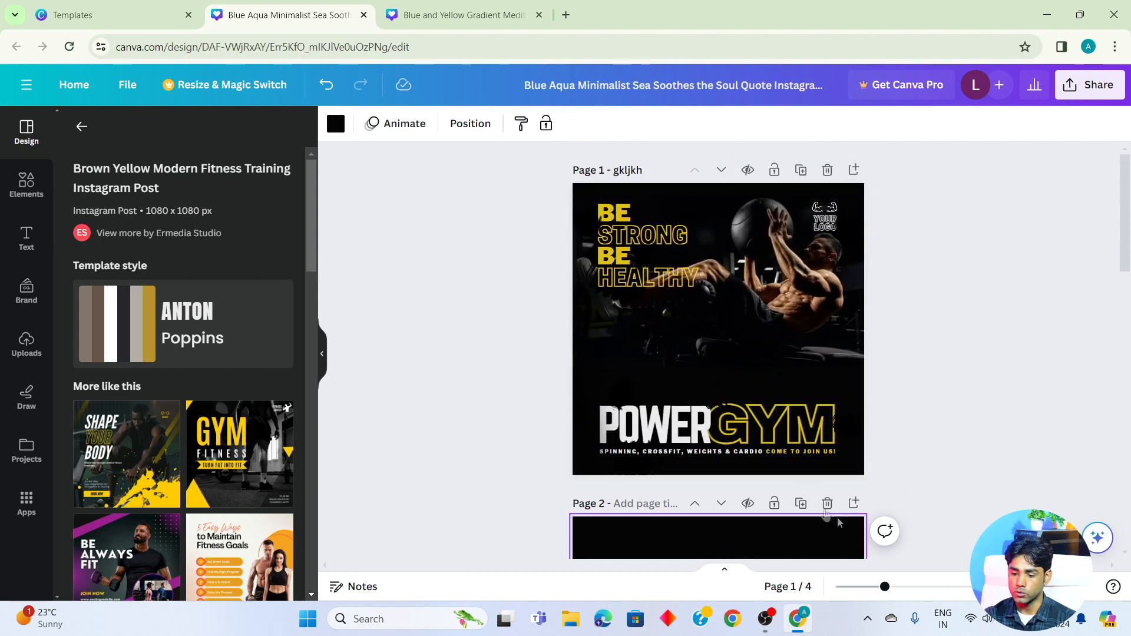
pyautogui.scroll(-3, 906, 530)
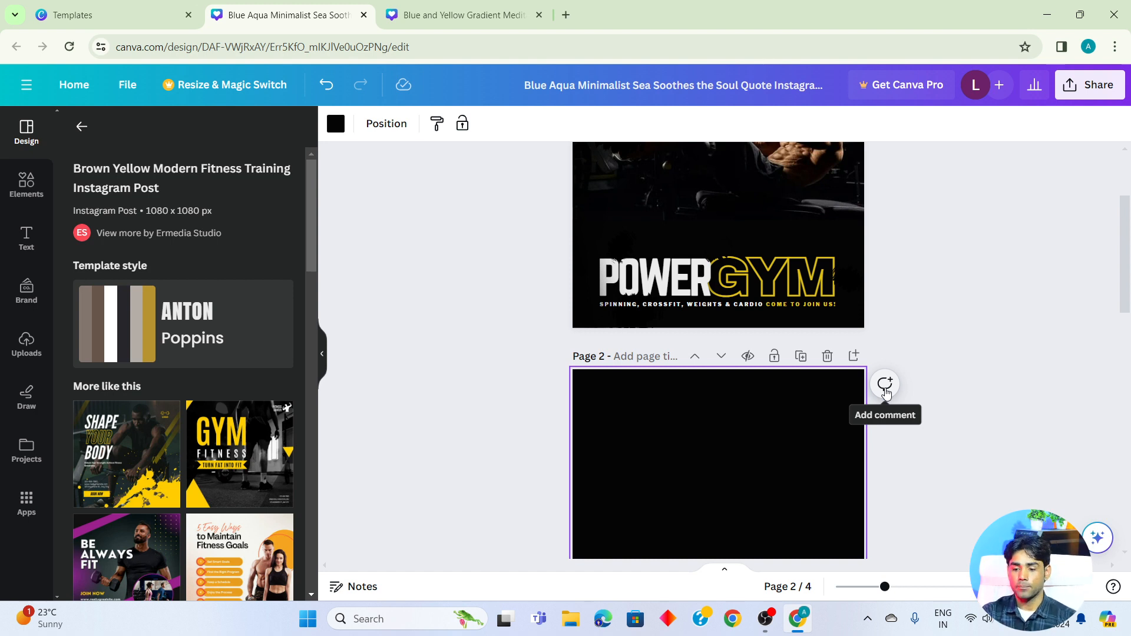
# - Open a new comment on the GYM text of page 1, close it without commenting, and deselect the text
pyautogui.scroll(3, 686, 274)
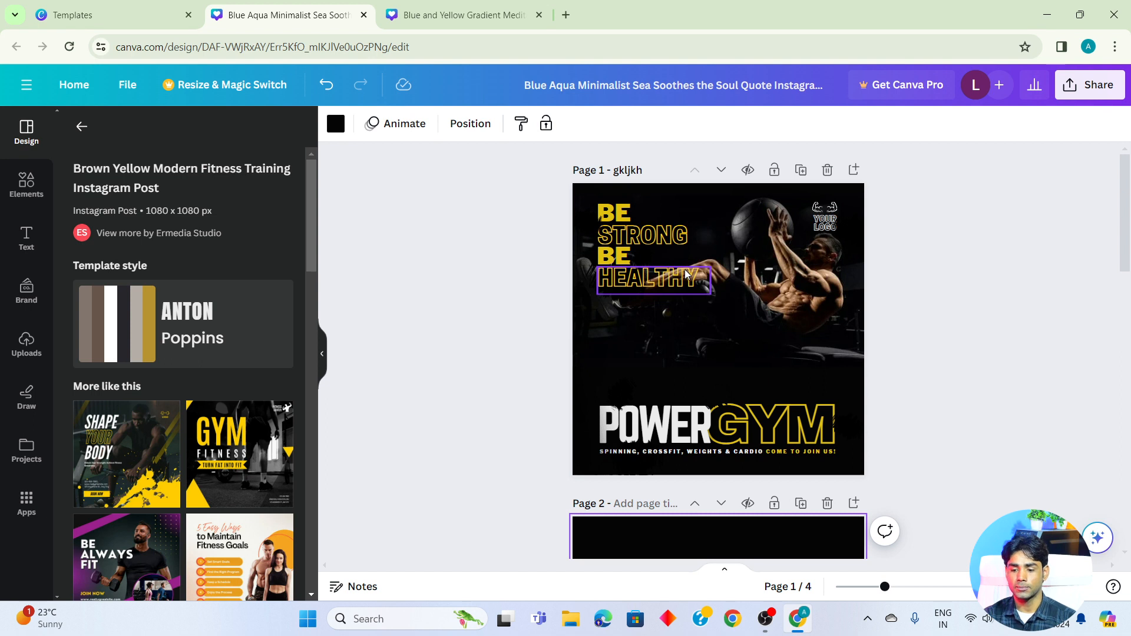
pyautogui.click(825, 415)
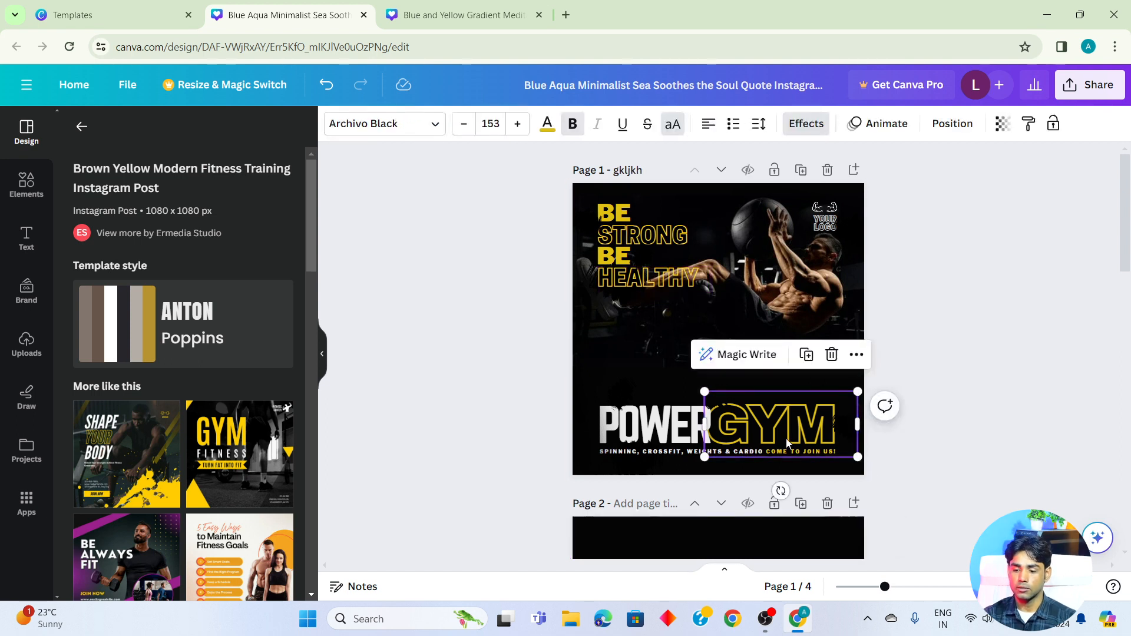
pyautogui.click(885, 405)
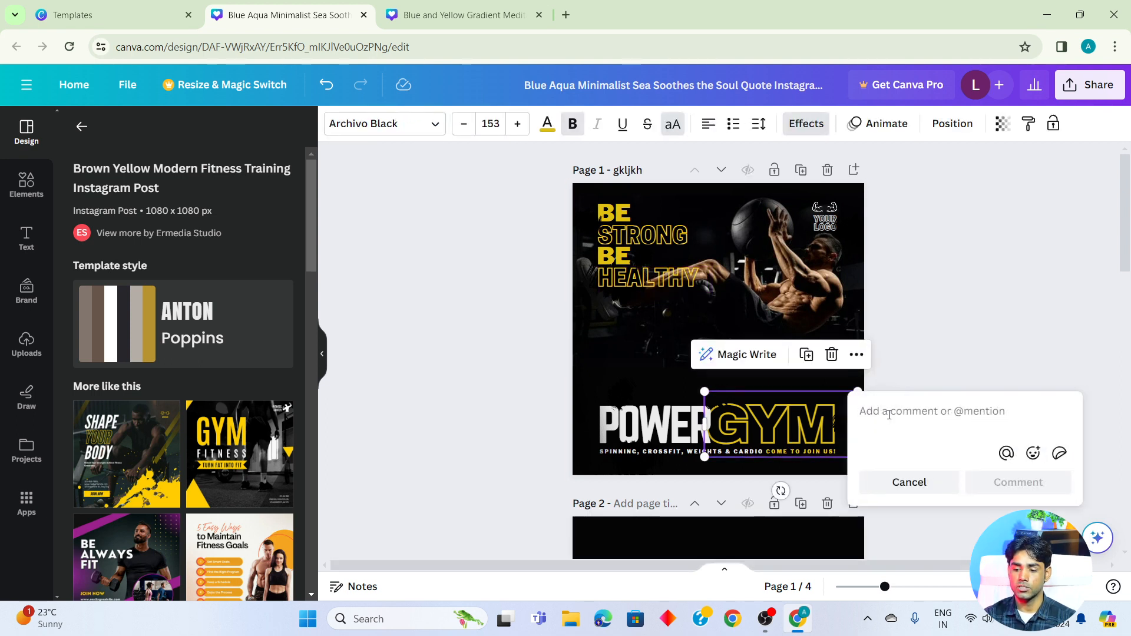
pyautogui.click(904, 307)
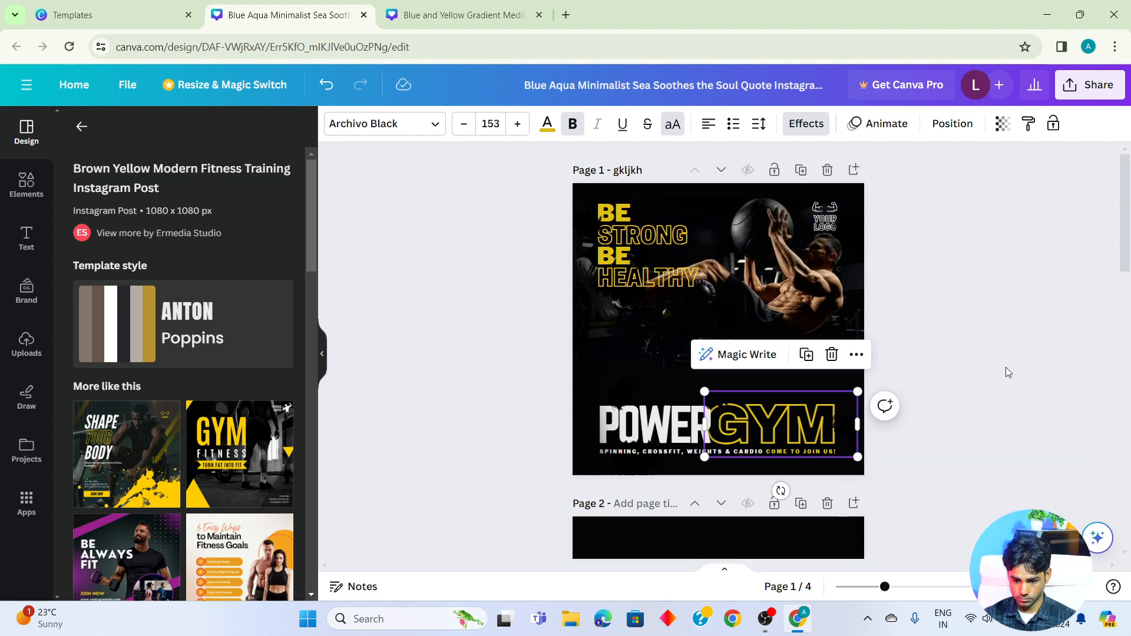
pyautogui.click(496, 313)
pyautogui.scroll(-5, 528, 277)
pyautogui.scroll(5, 528, 277)
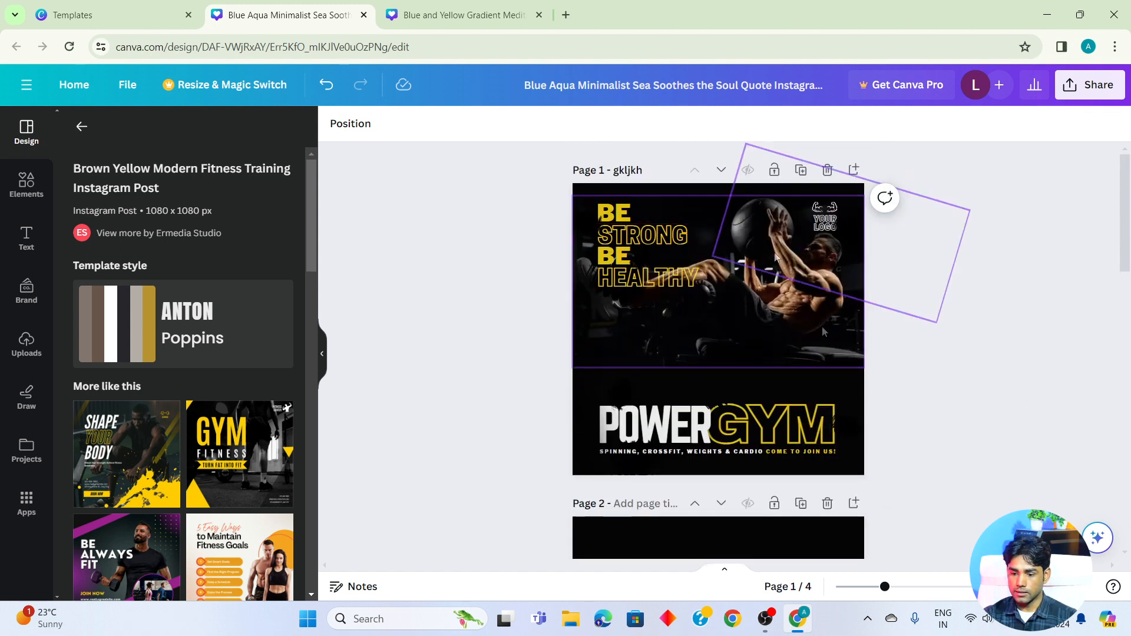